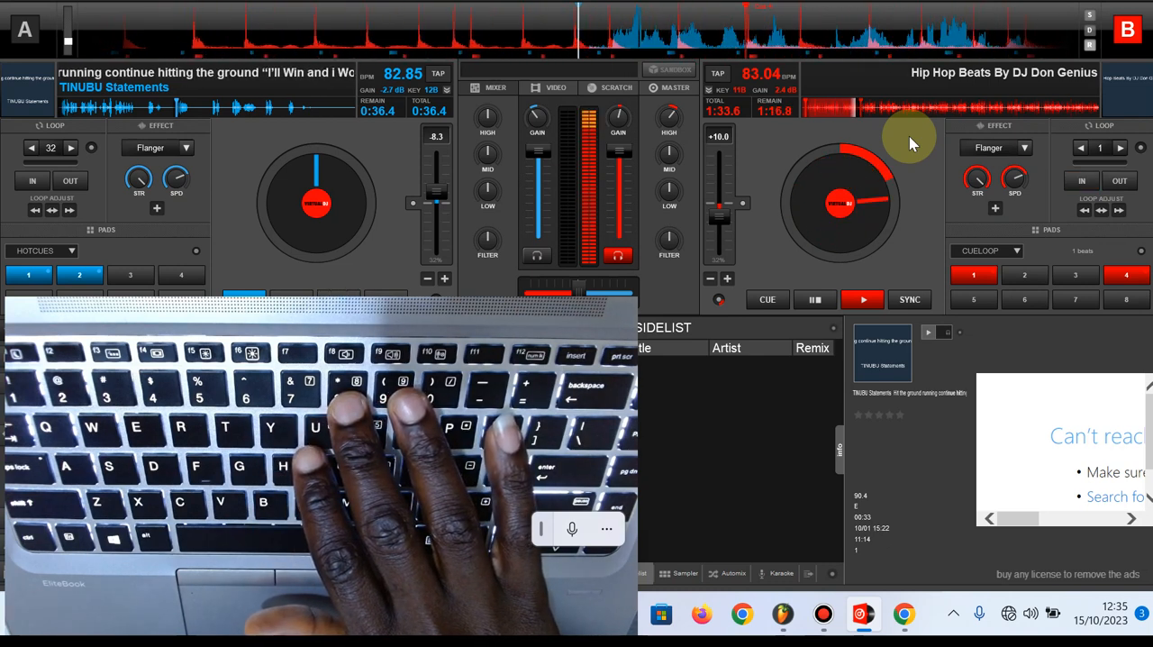
Activate a 32-beat loop on deck B and shorten it to 8 beats
key(8)
key(8)
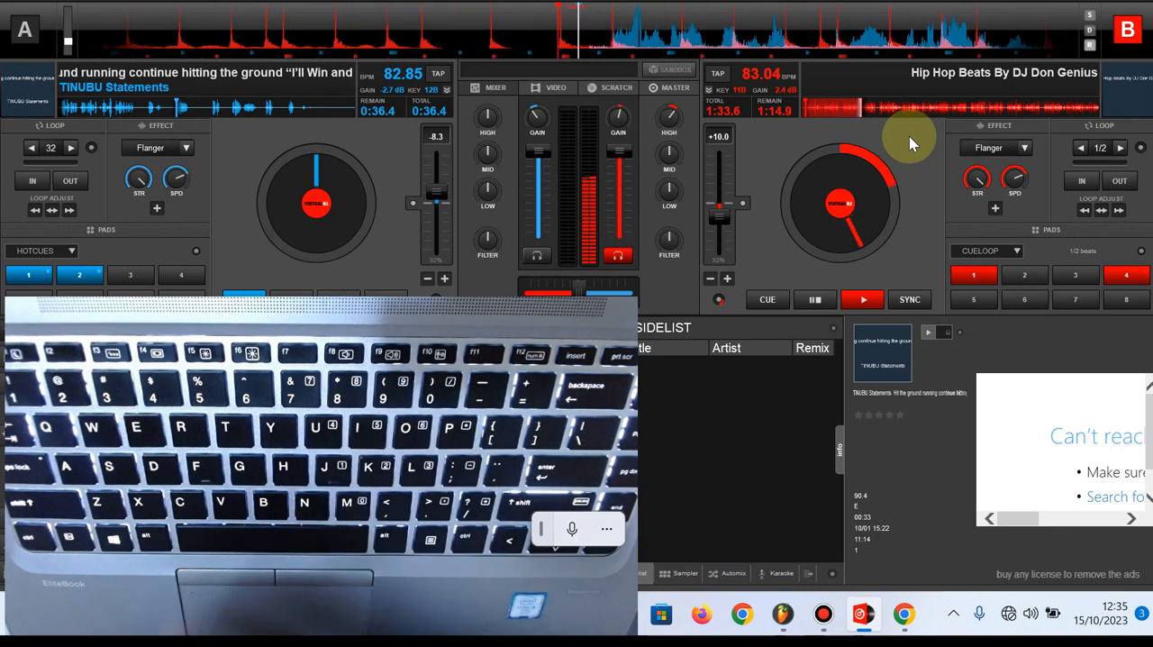
key(7)
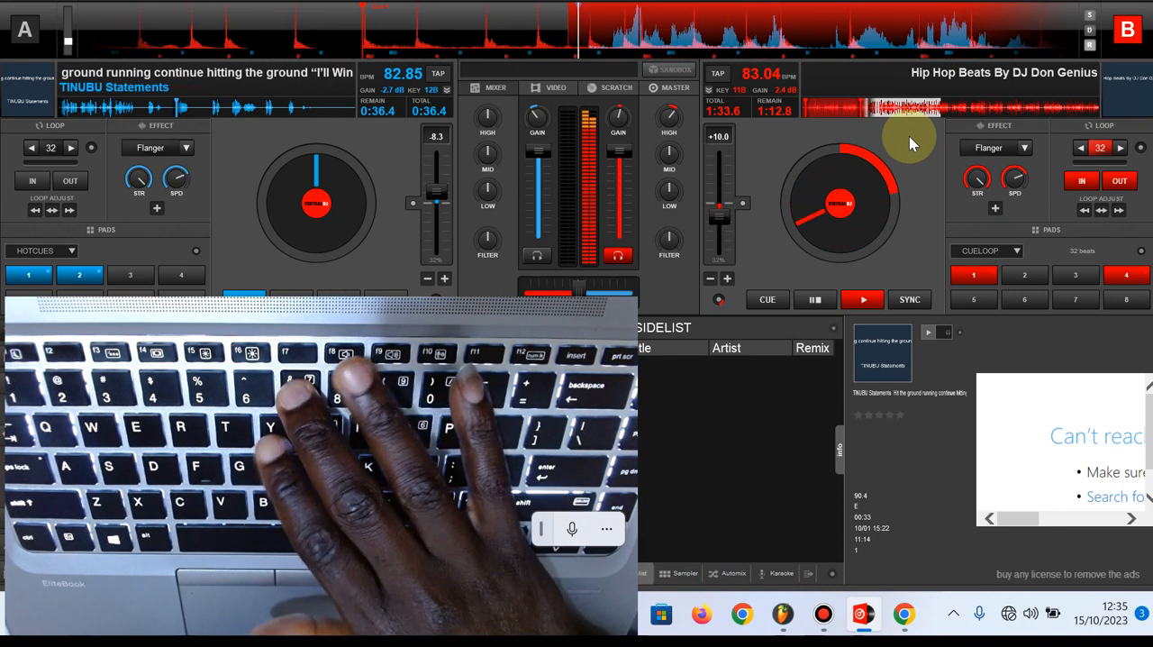
key(8)
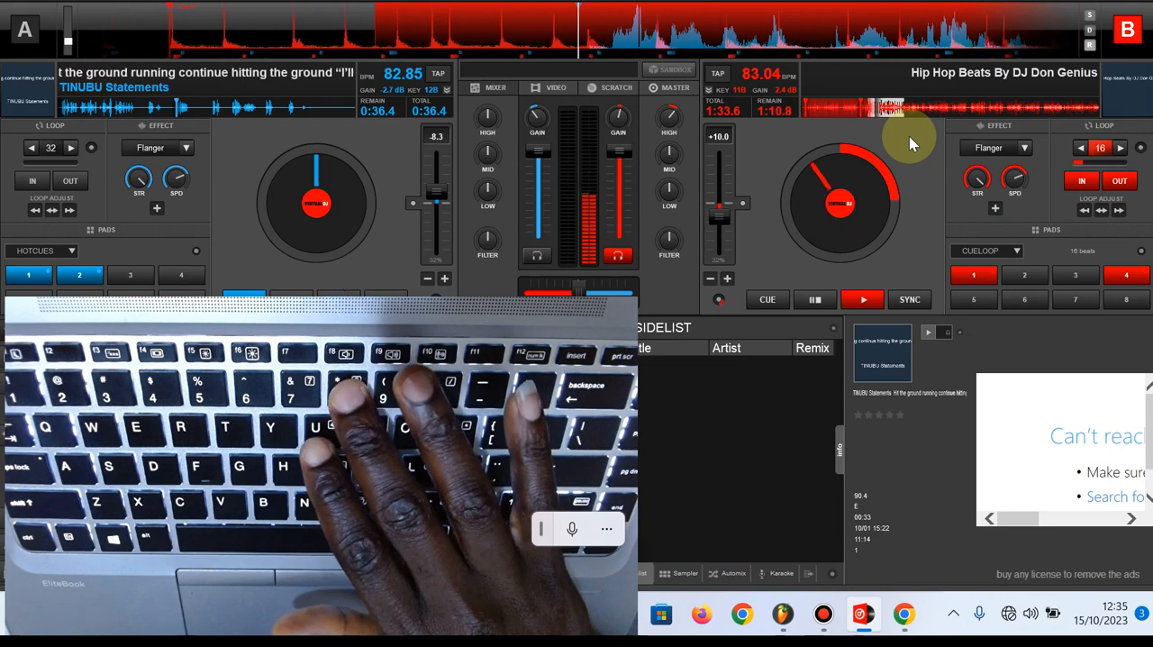
key(8)
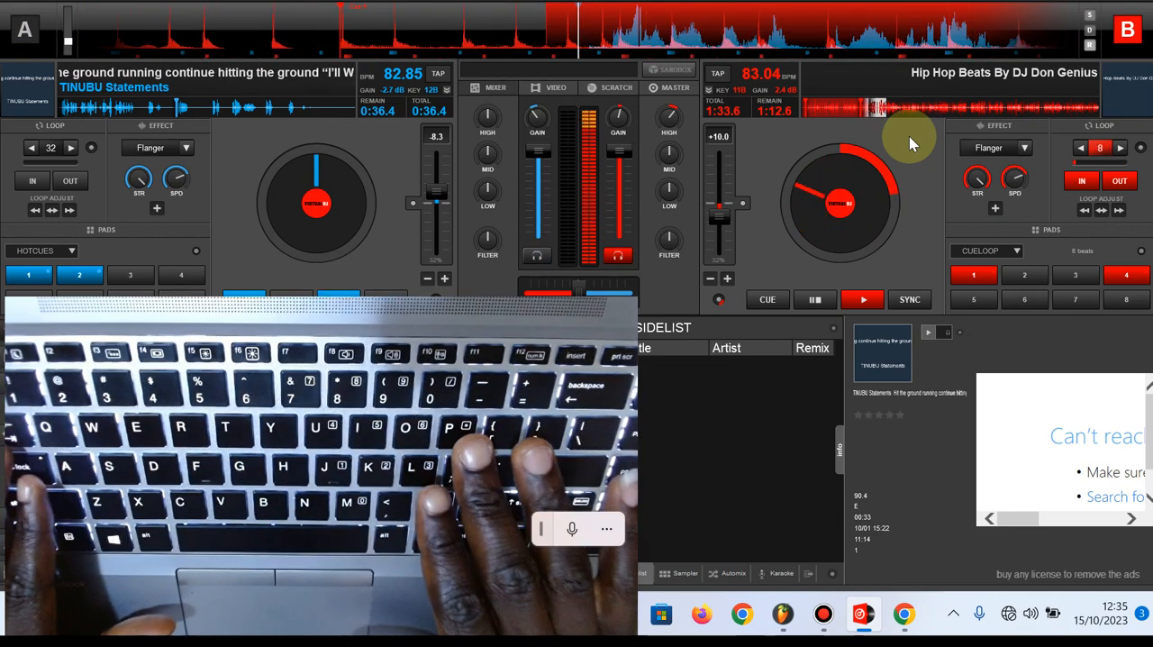
Make deck A active and play its vocal sample over deck B's loop, cutting deck A's volume down and back up
key(Tab)
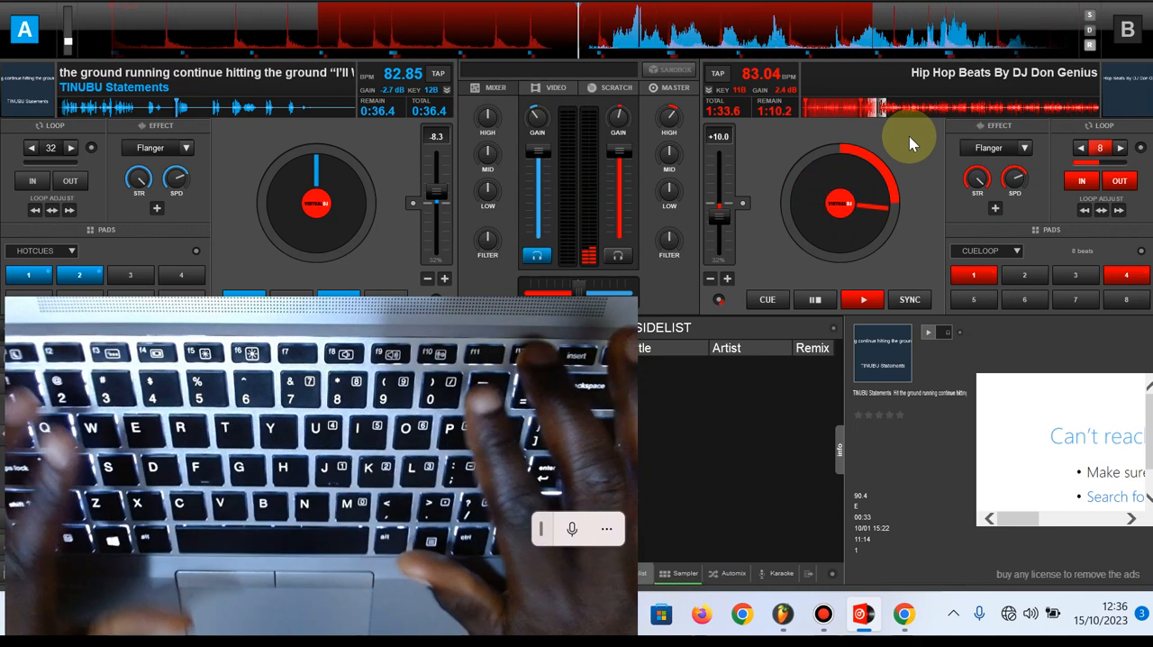
key(k)
key(m)
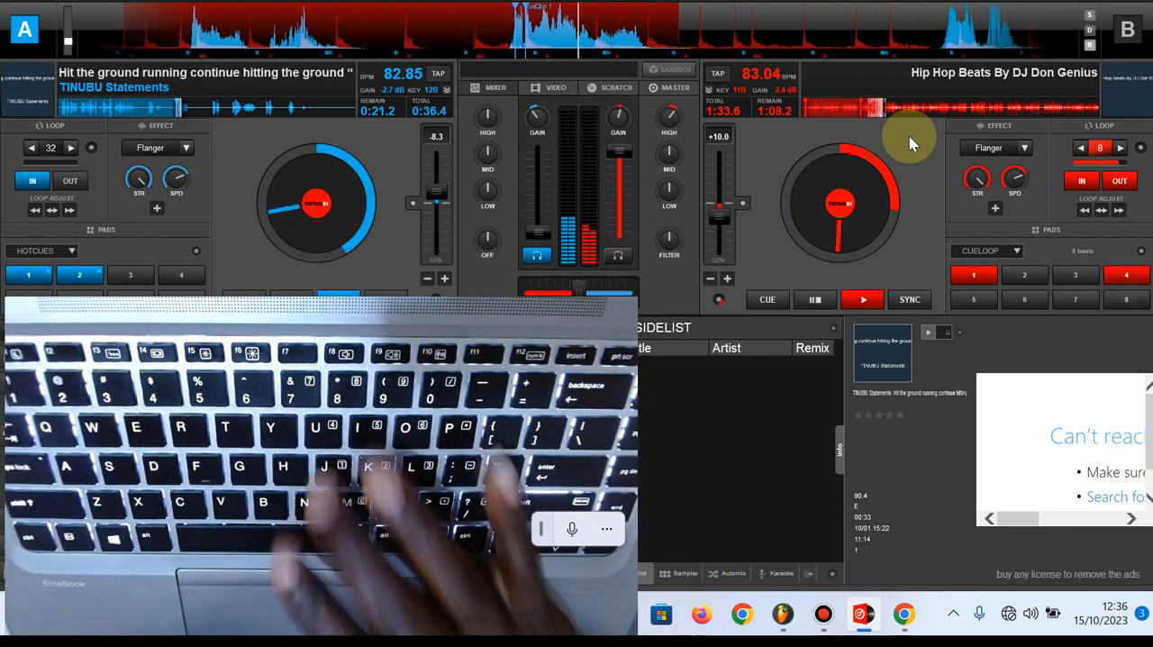
key(m)
key(m)
key(m)
key(m)
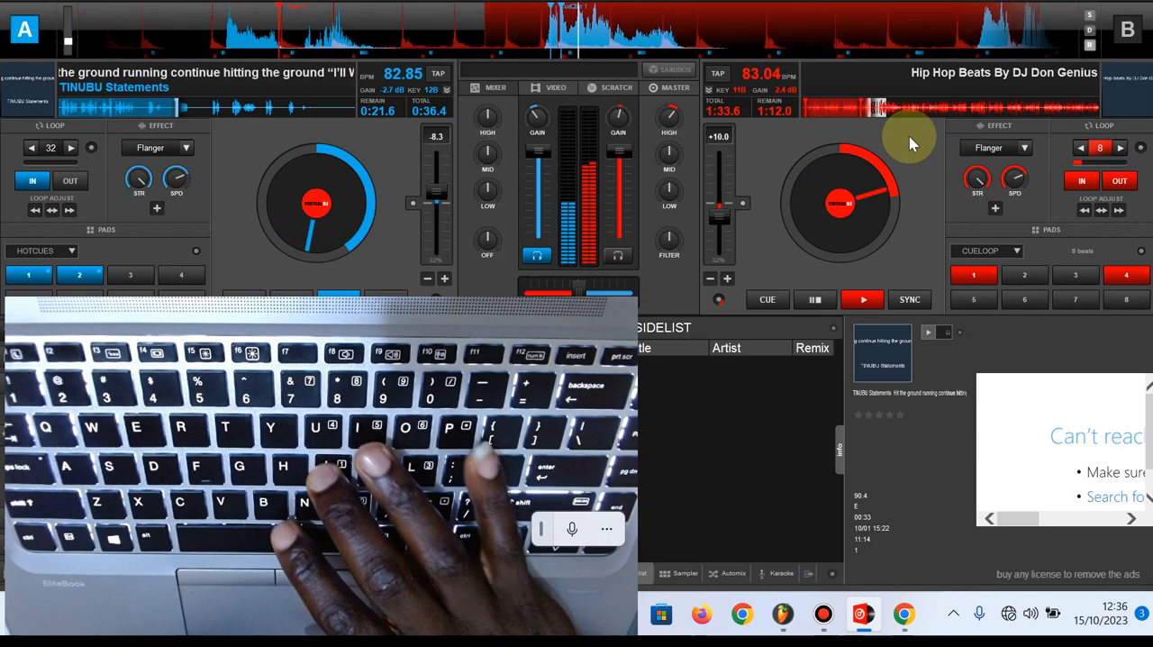
key(m)
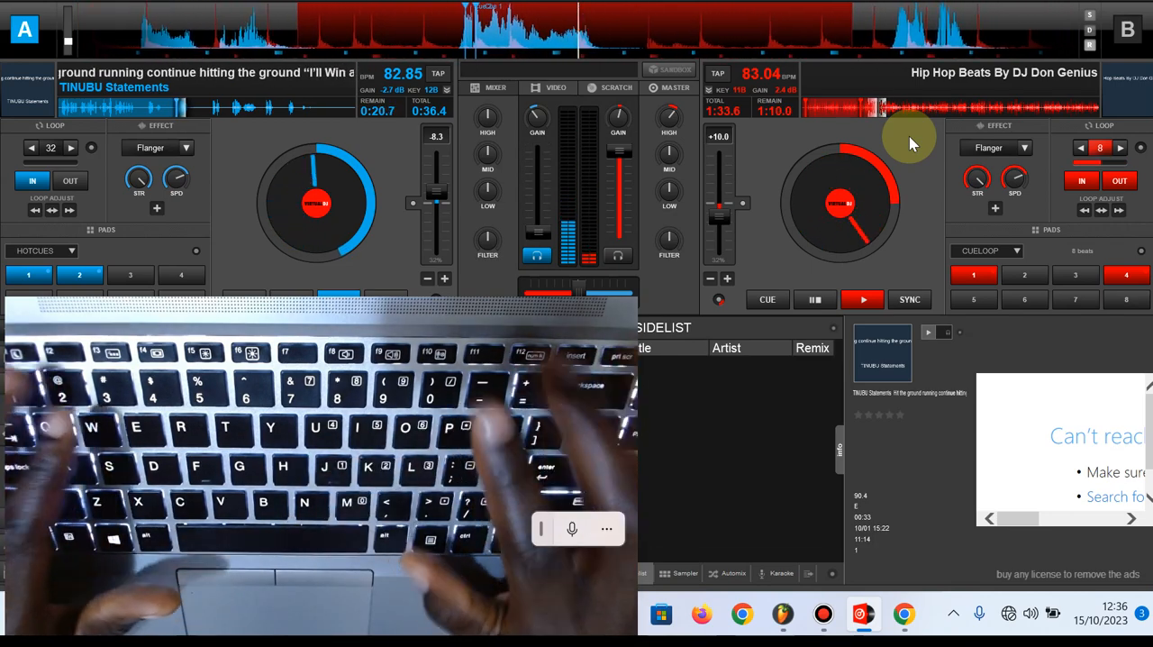
Perform a rhythmic cut on deck A, repeatedly retriggering the vocal from its cue point while dropping and restoring the deck's volume
key(k)
key(m)
key(k)
key(m)
key(k)
key(m)
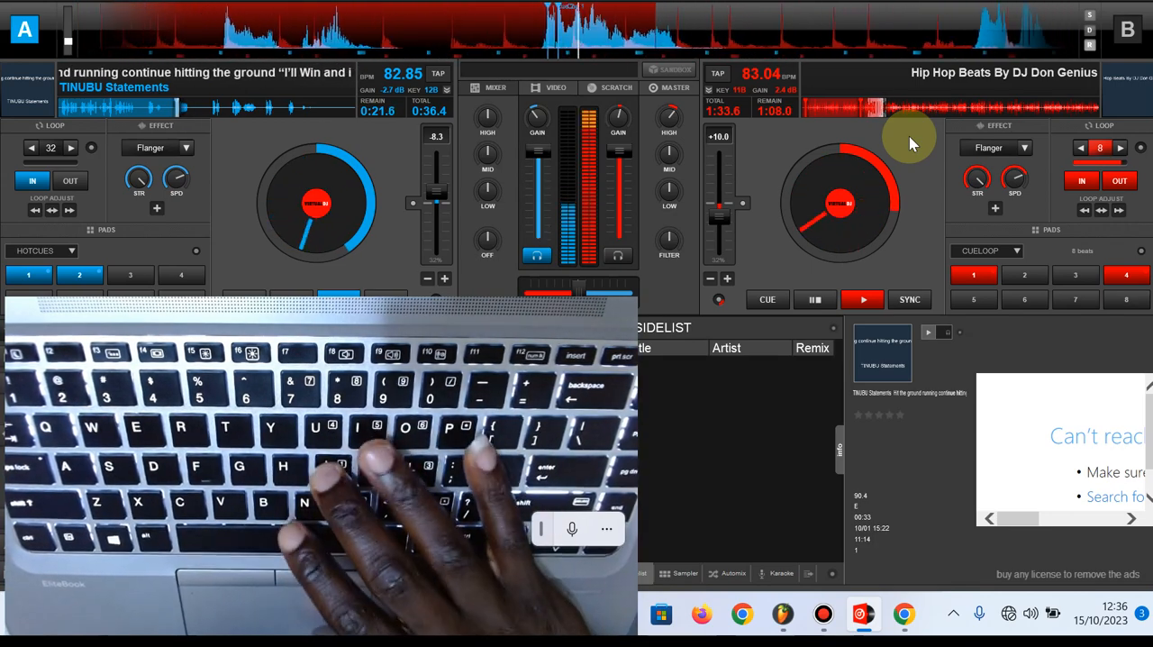
key(m)
key(k)
key(m)
key(k)
key(m)
key(k)
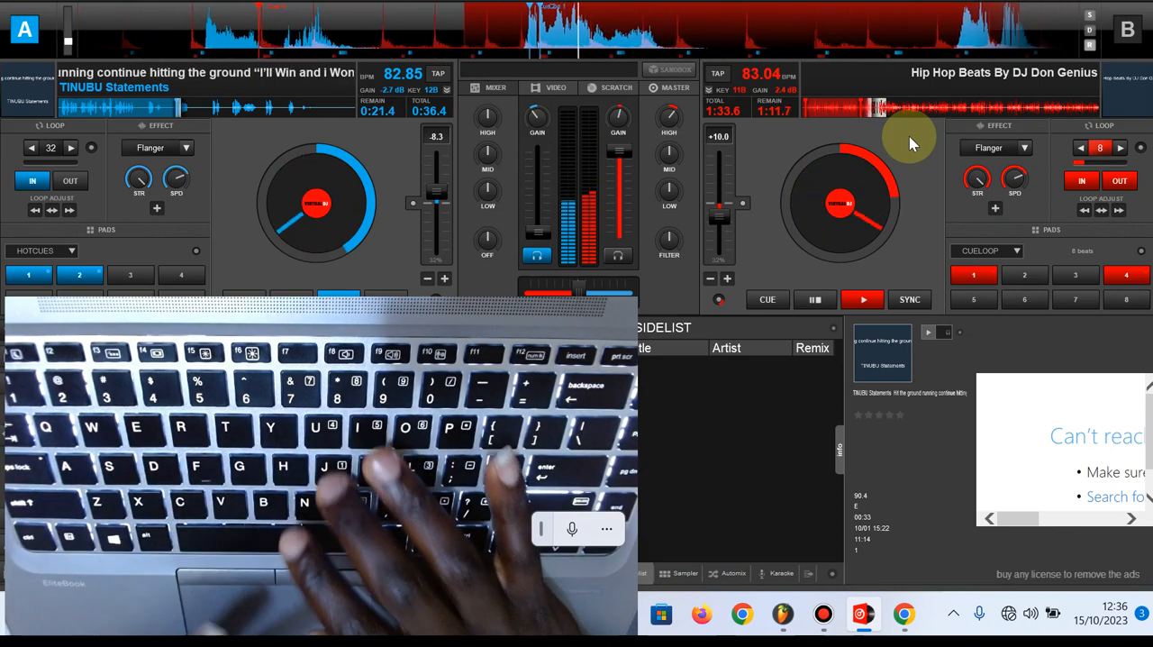
key(m)
key(k)
key(m)
key(k)
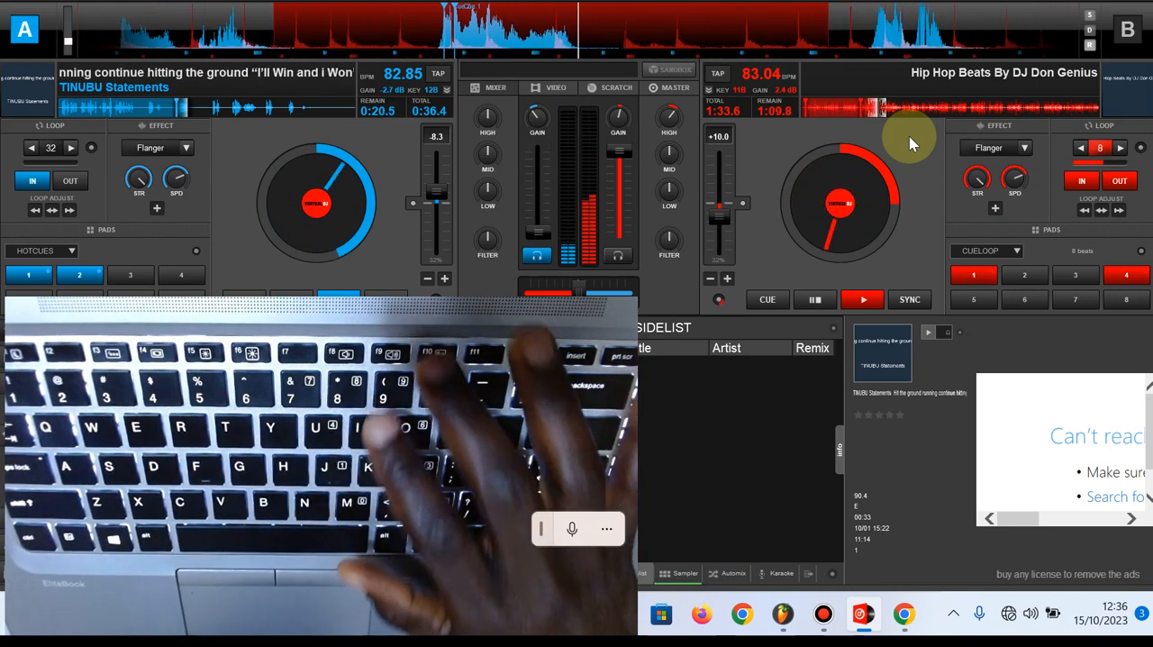
key(m)
key(k)
key(m)
key(k)
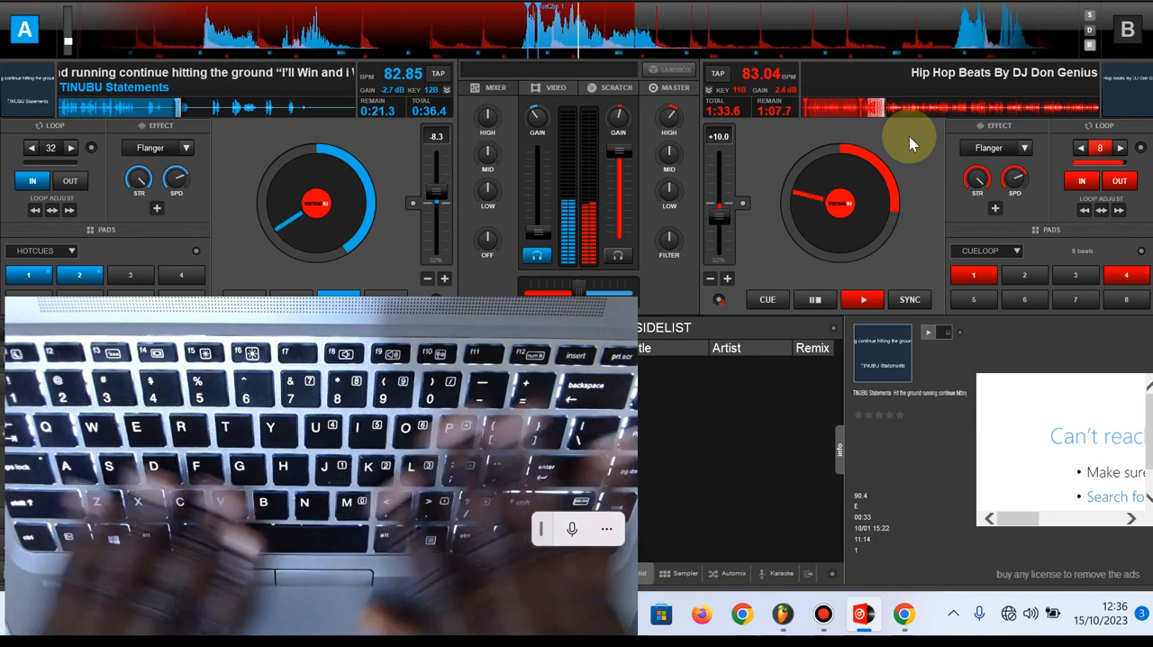
key(m)
key(k)
key(m)
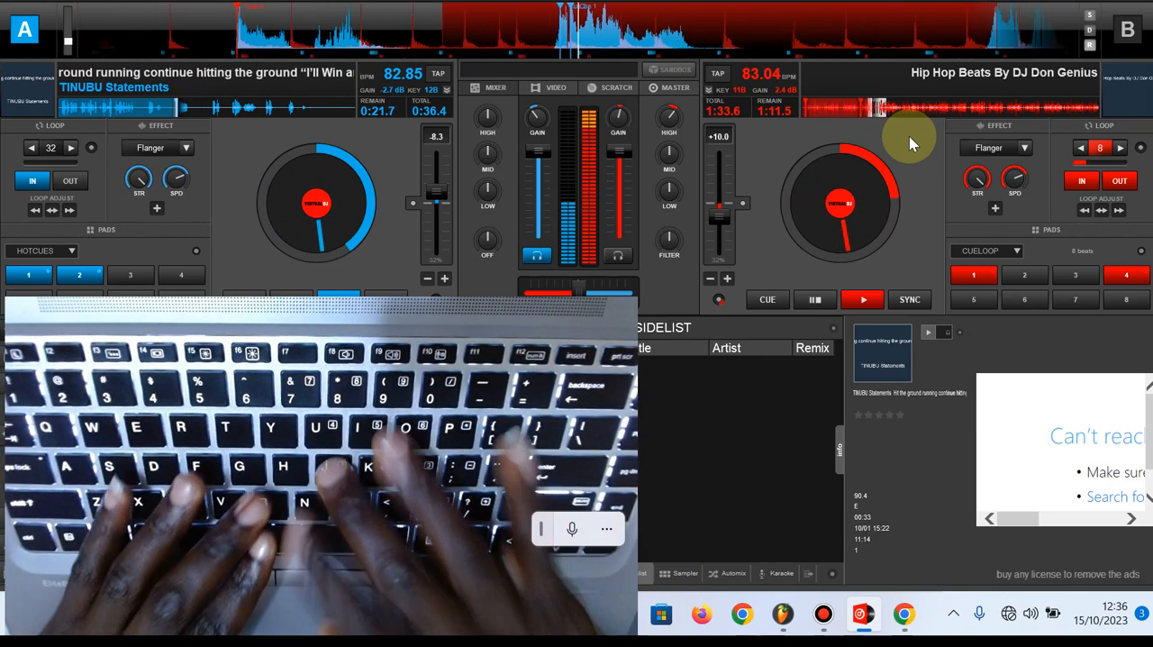
key(k)
key(m)
key(k)
key(m)
key(k)
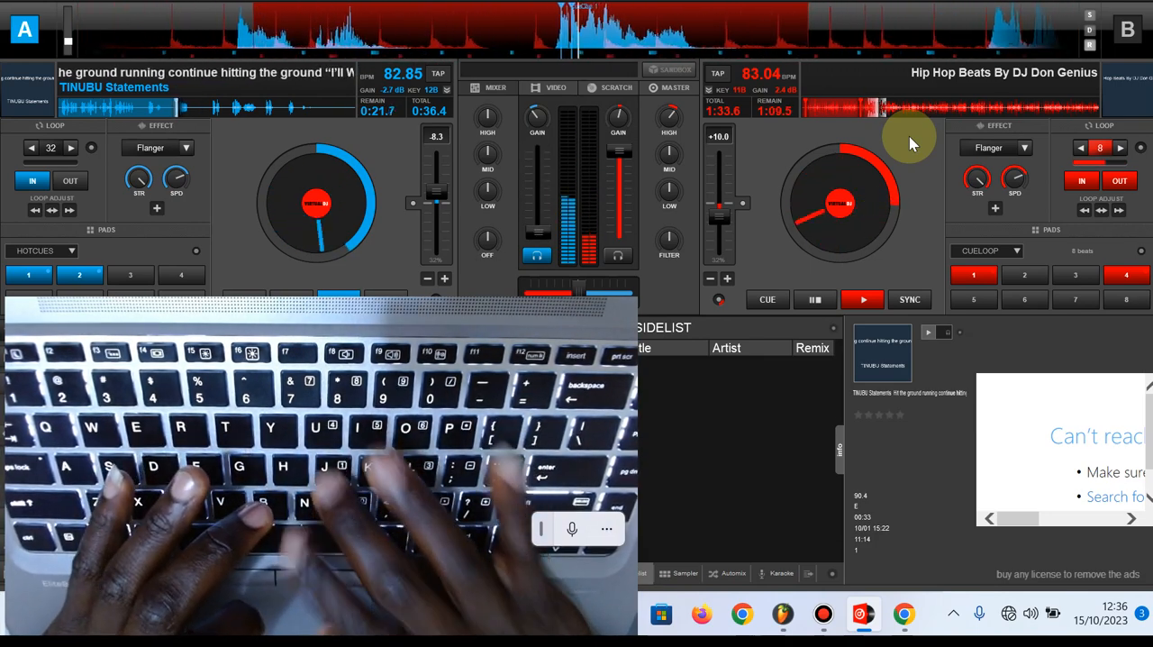
key(m)
key(k)
key(m)
key(k)
key(m)
key(k)
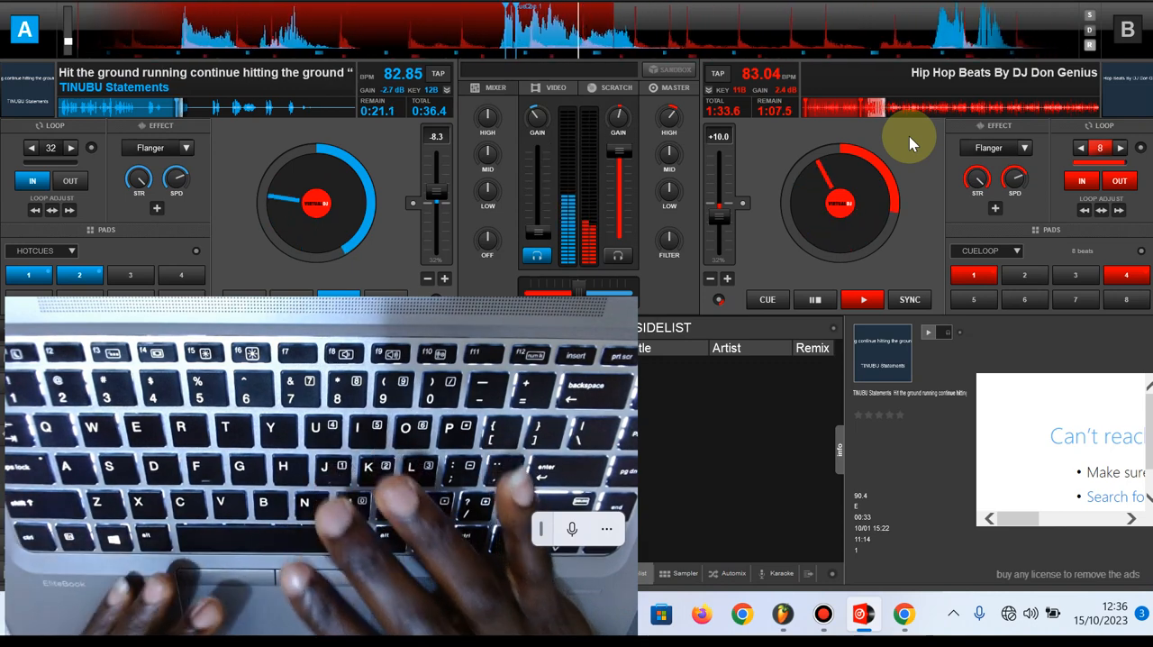
key(m)
key(k)
key(m)
key(k)
Dip and restore deck B's volume, and return deck A's vocal to its cue point at full volume, leaving deck B active
key(Tab)
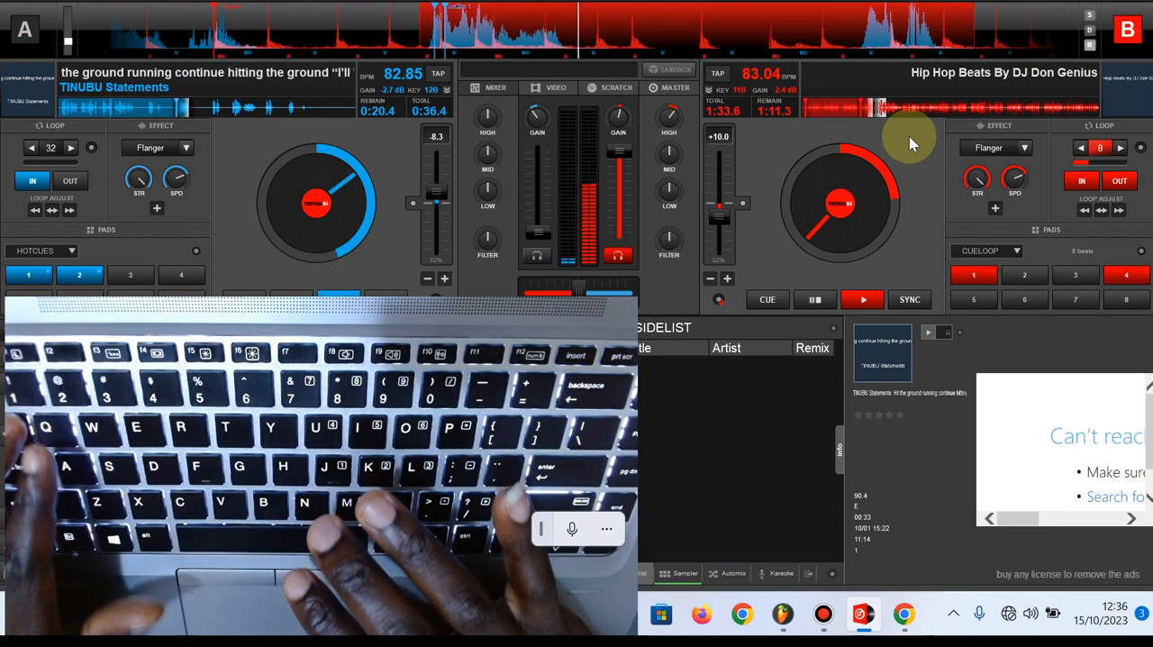
key(k)
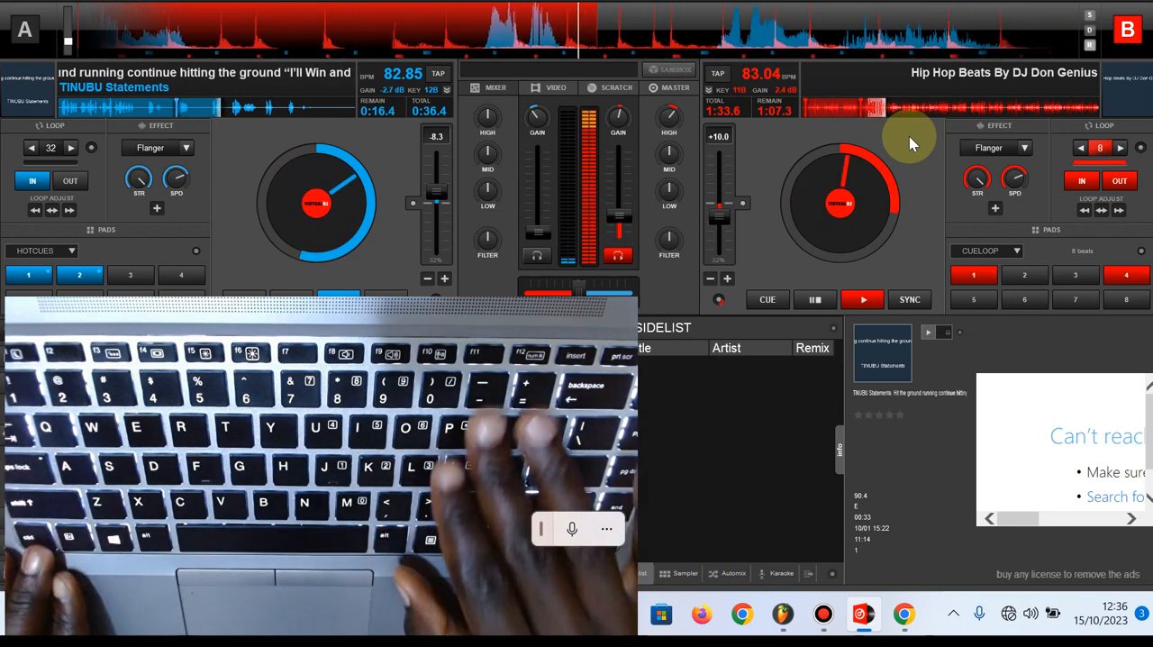
key(m)
key(Tab)
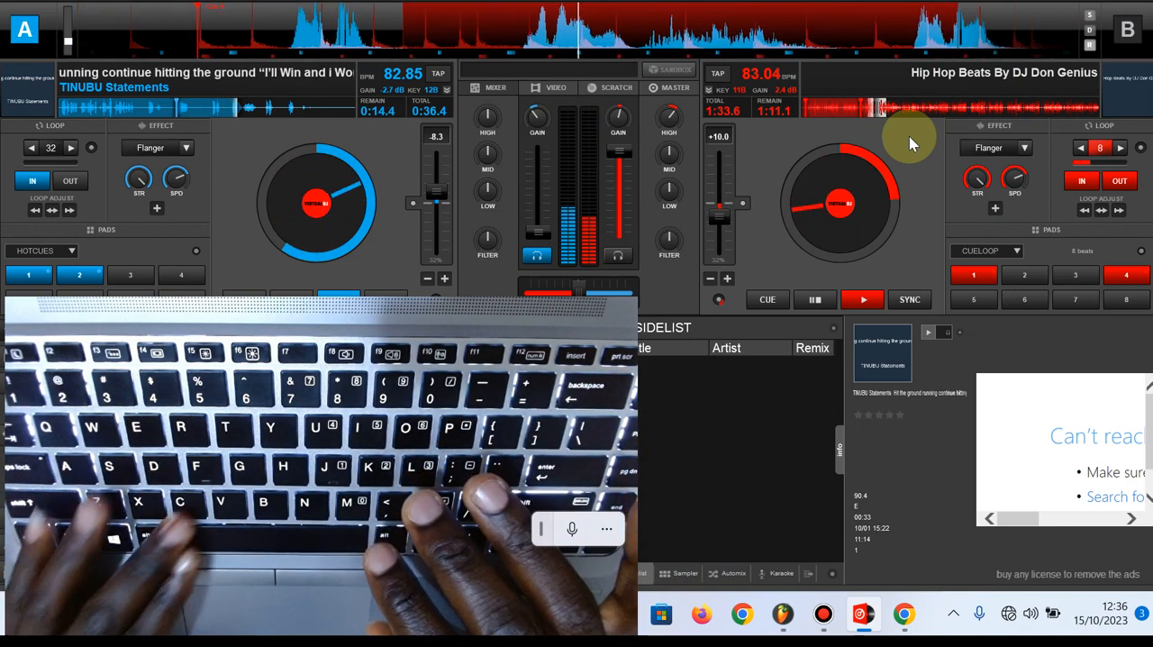
key(m)
key(Tab)
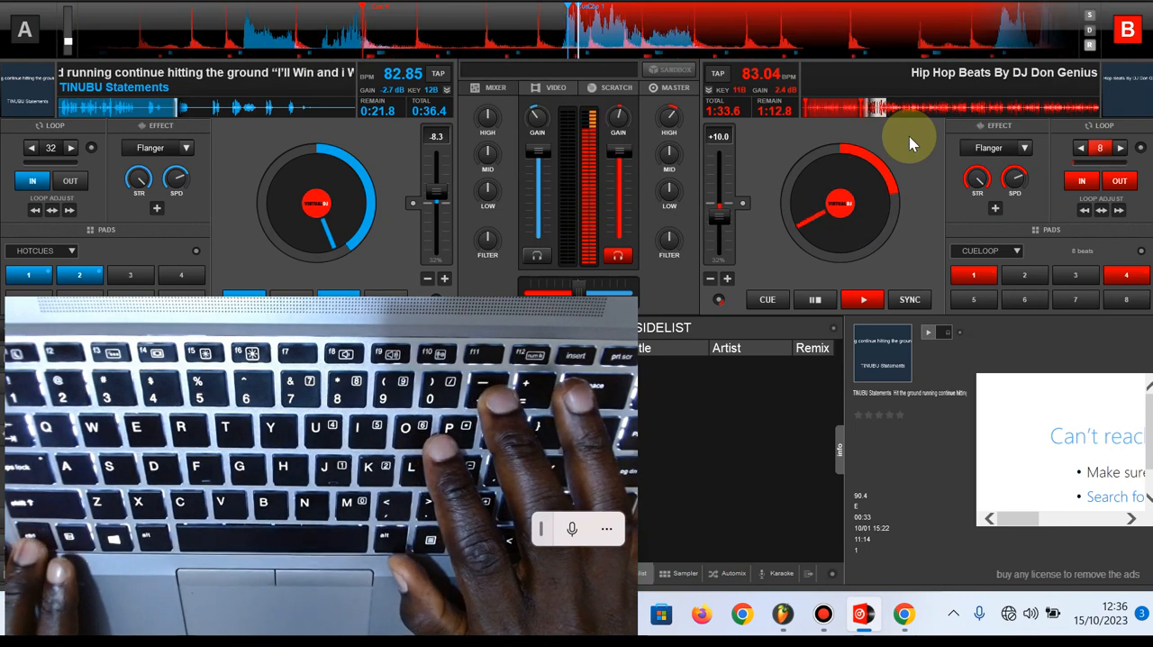
Alternately lower deck B's volume partway and restore it to full while its 8-beat loop keeps playing
key(m)
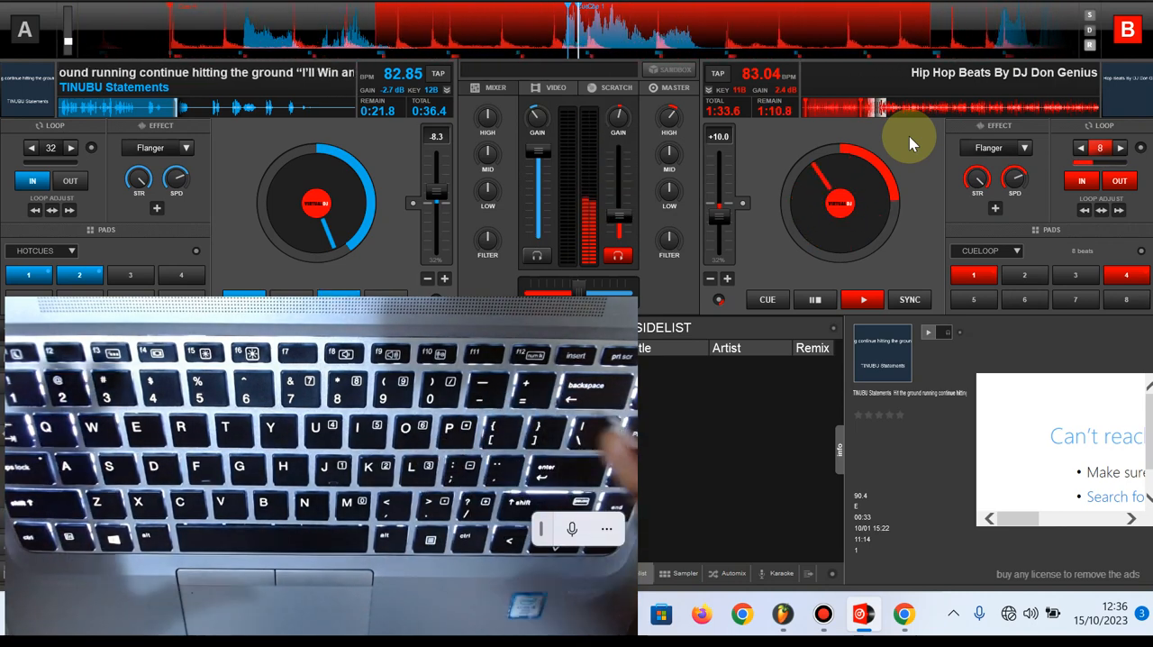
key(m)
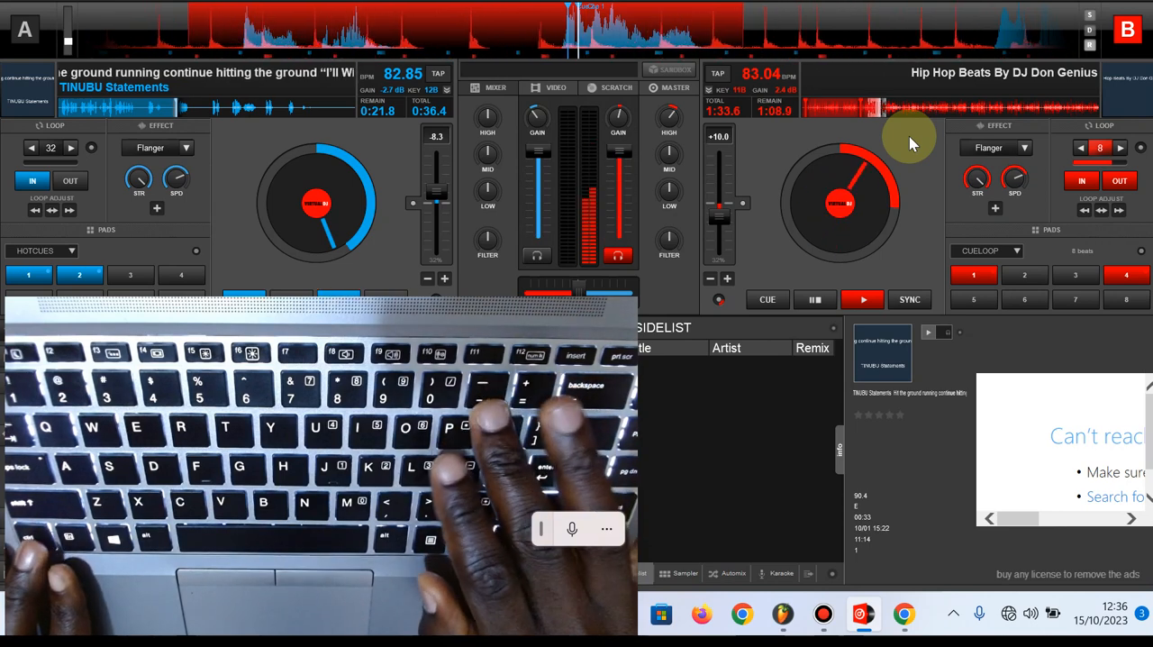
key([)
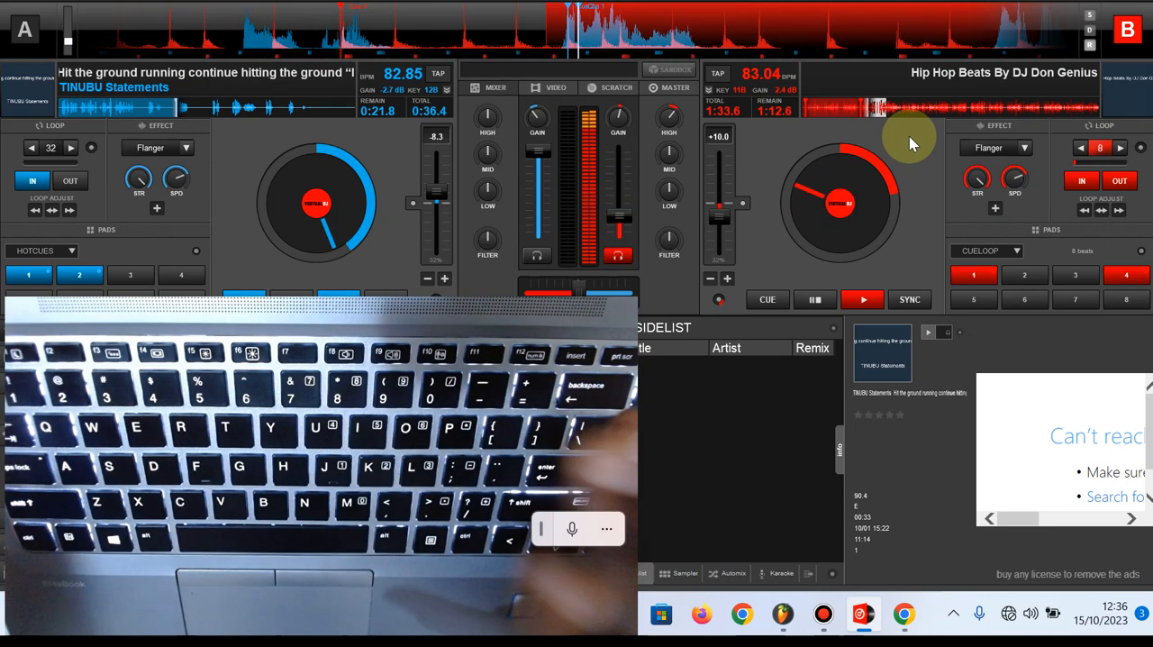
key(])
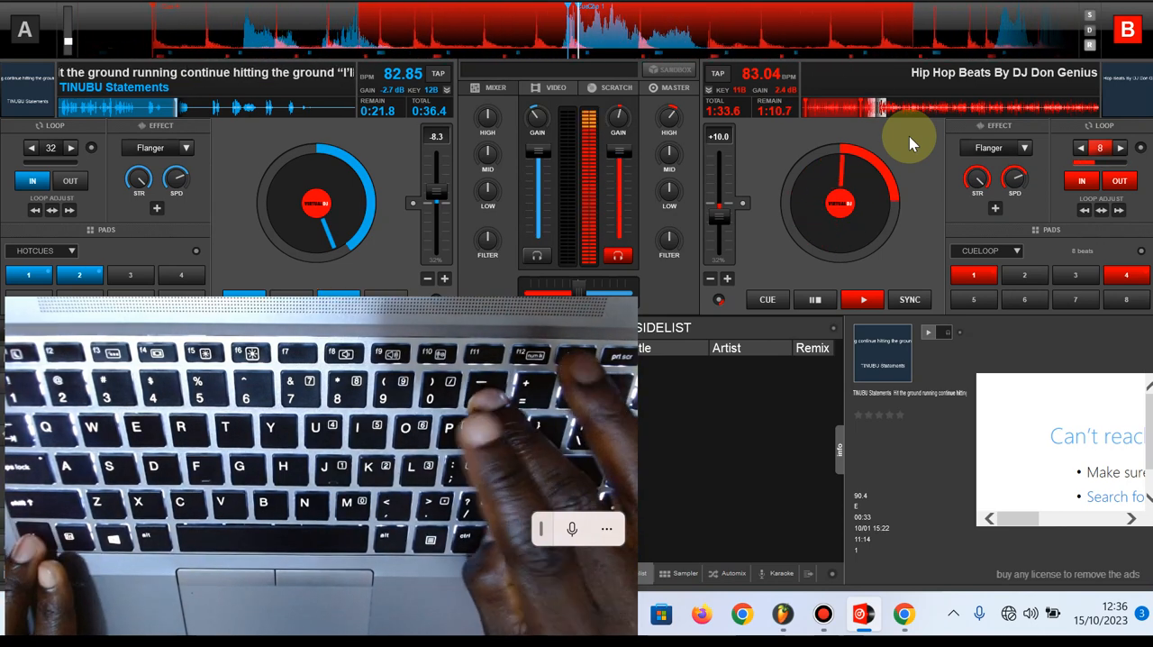
key([)
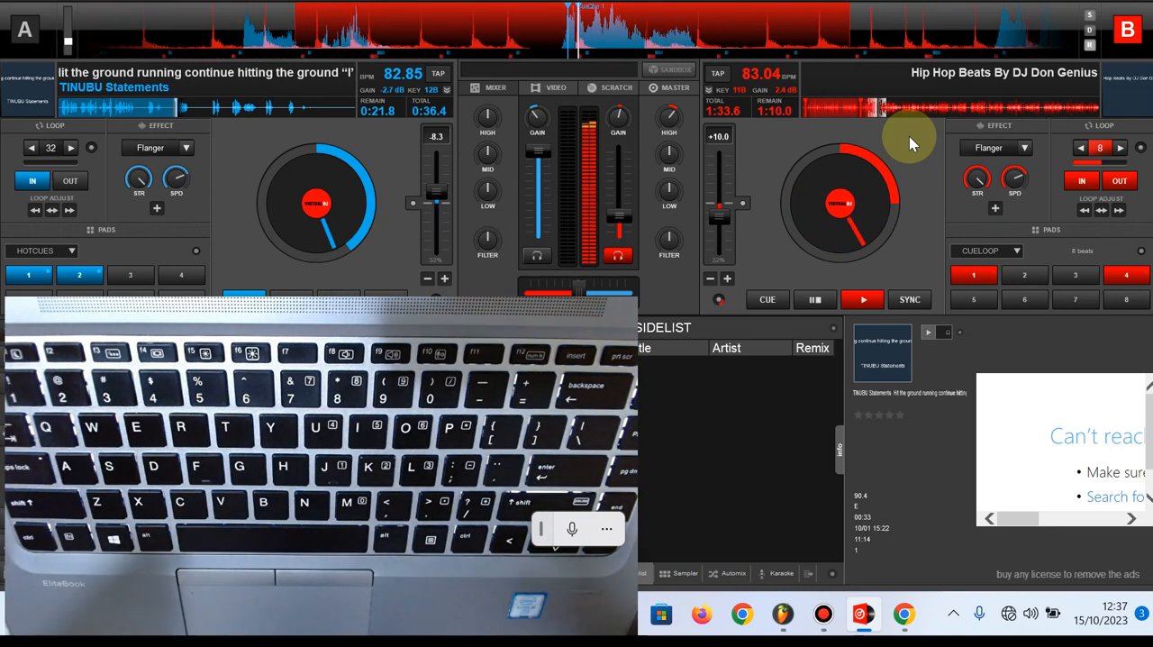
key(=)
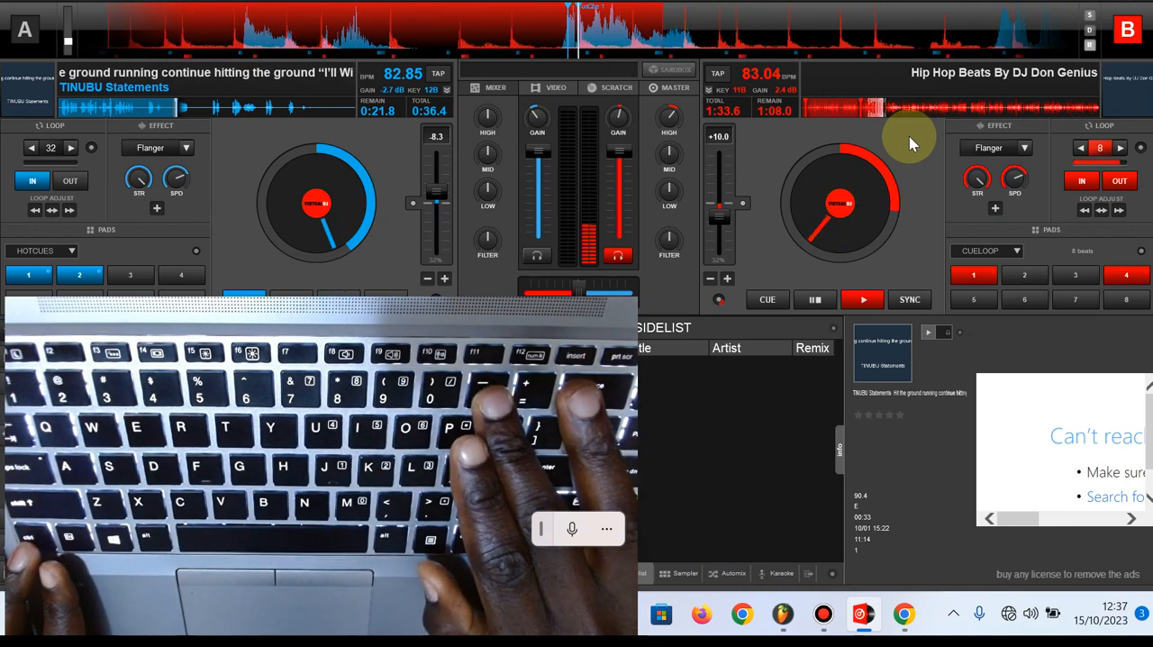
key(-)
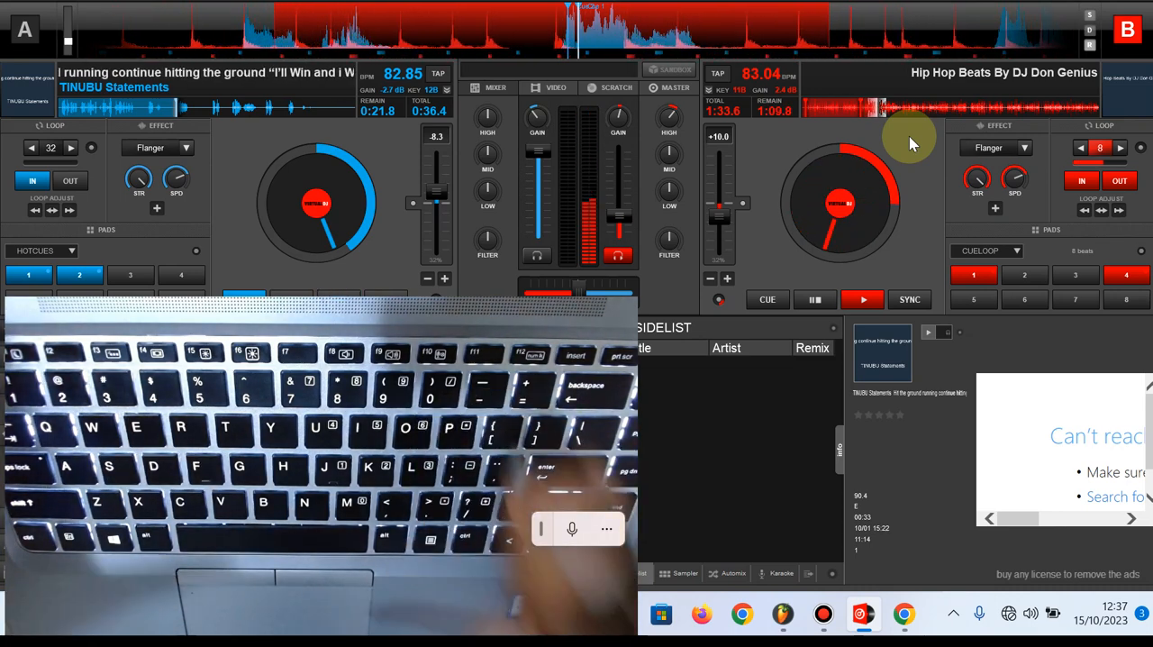
key(equal)
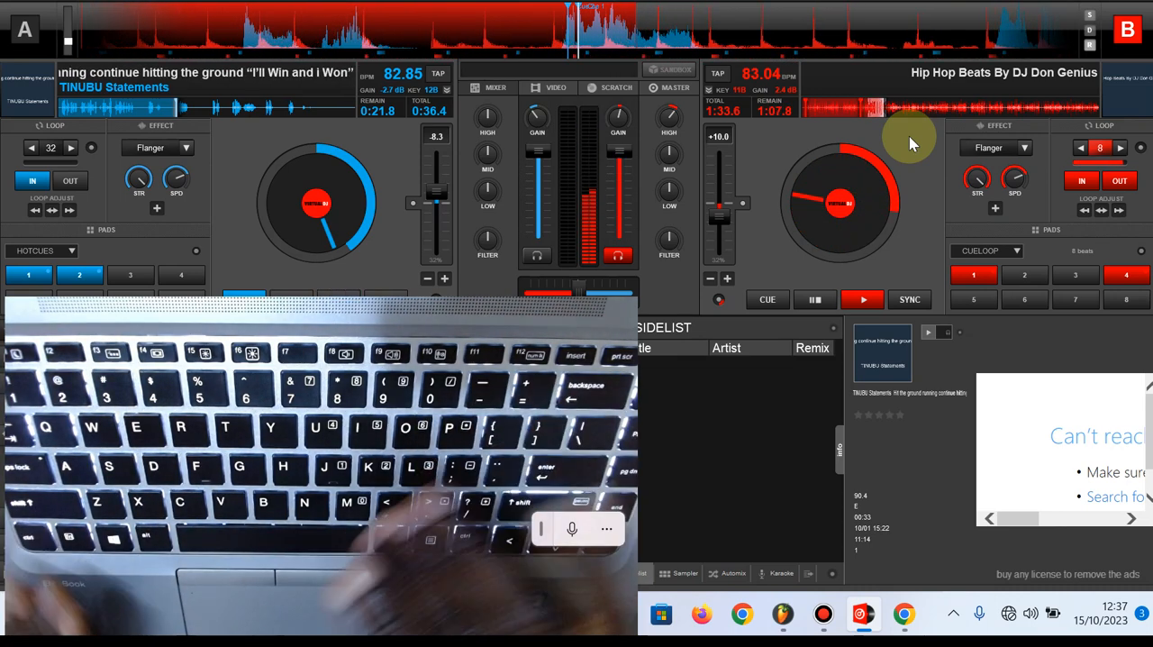
key(minus)
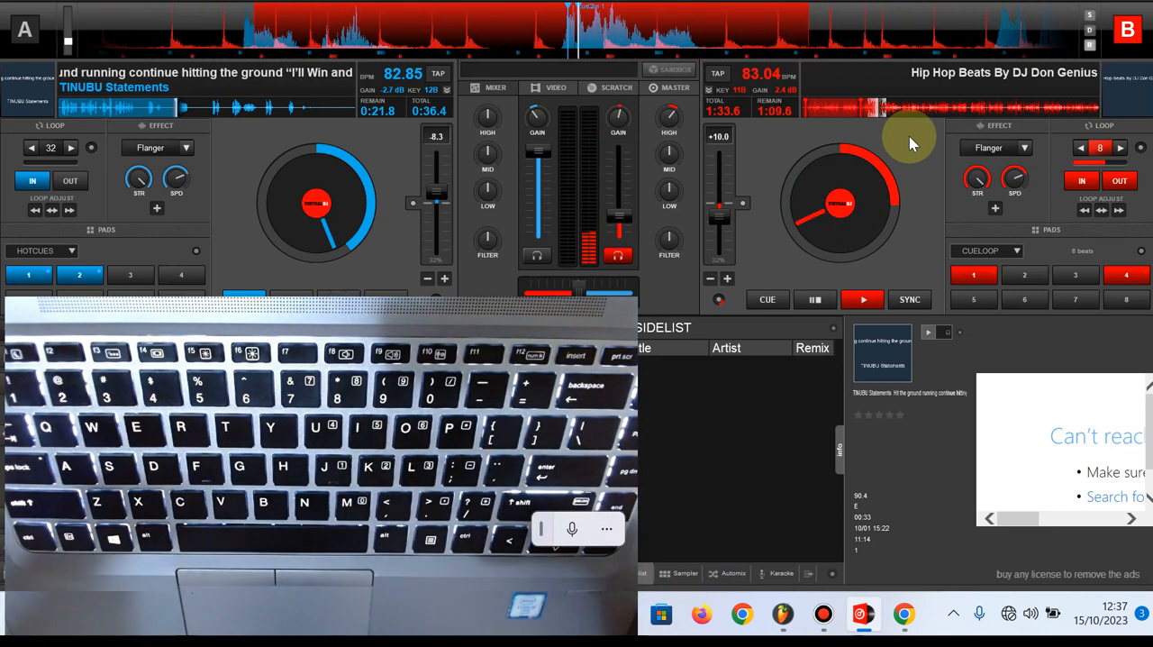
key(equal)
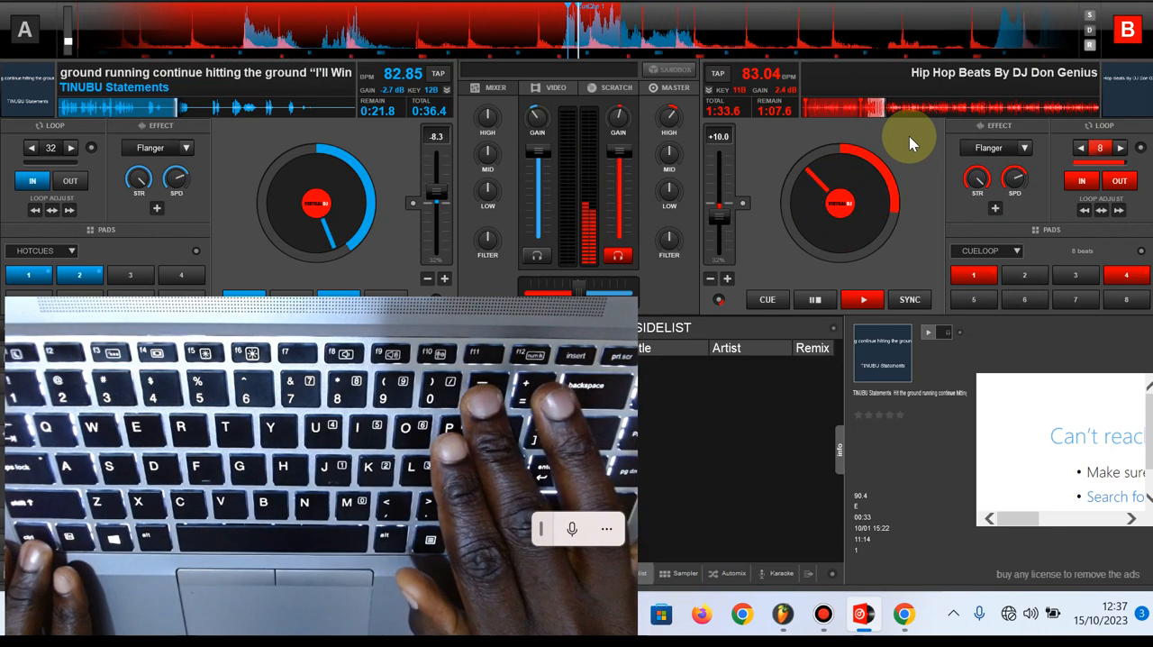
key(minus)
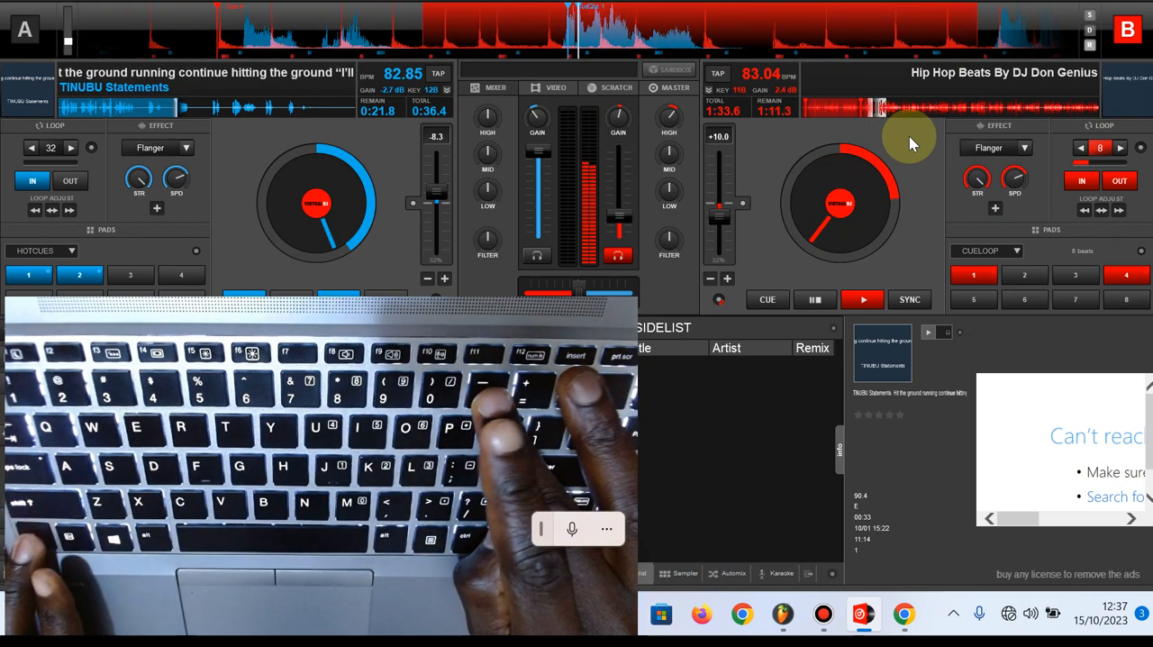
key(equal)
key(minus)
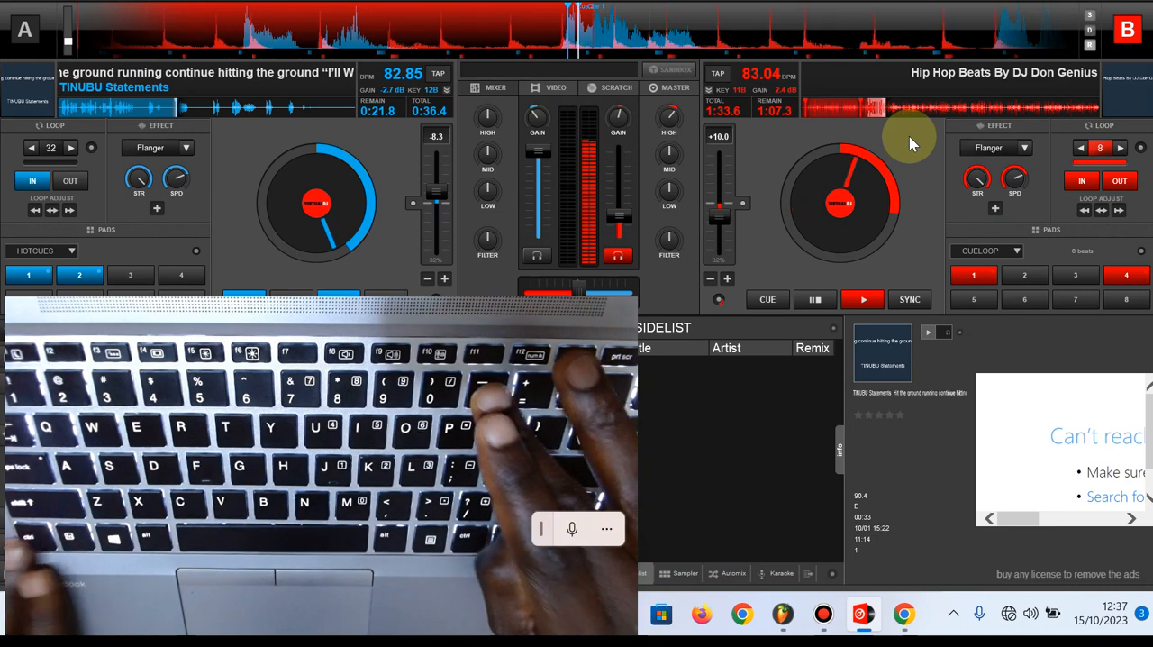
key(equal)
key(minus)
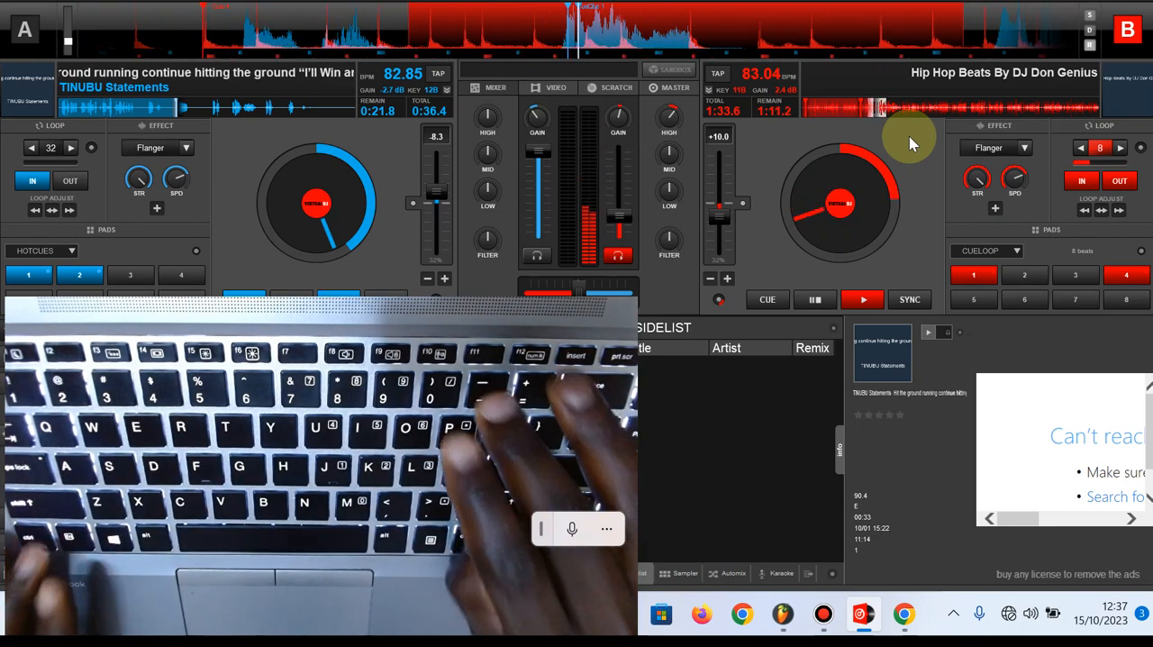
key(equal)
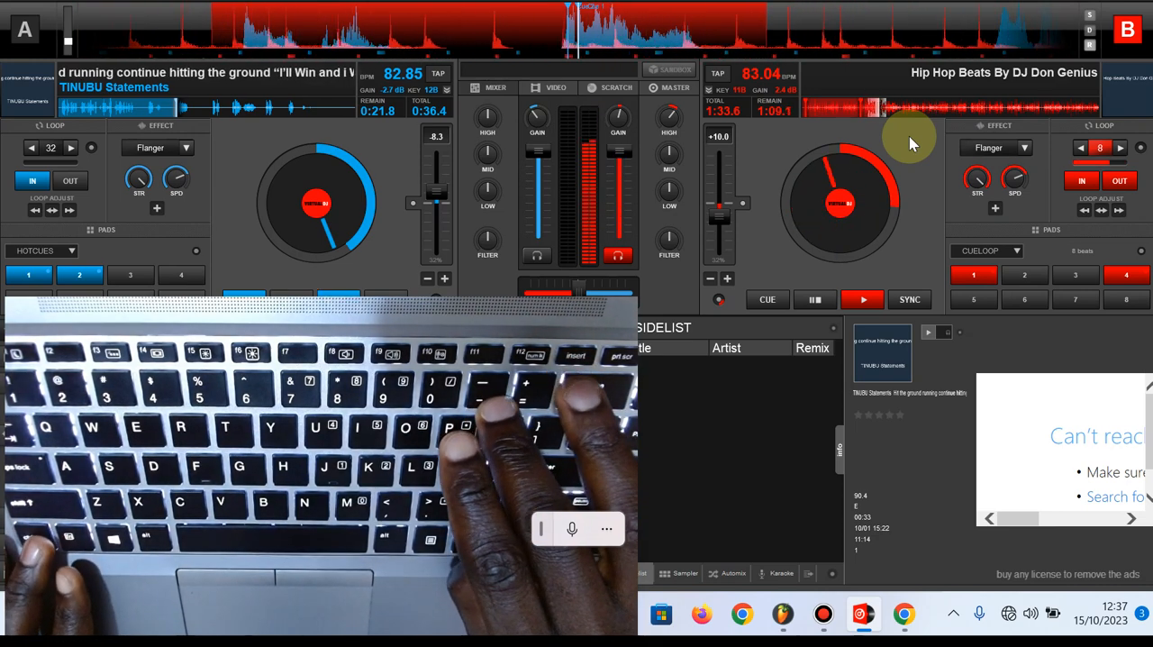
key(minus)
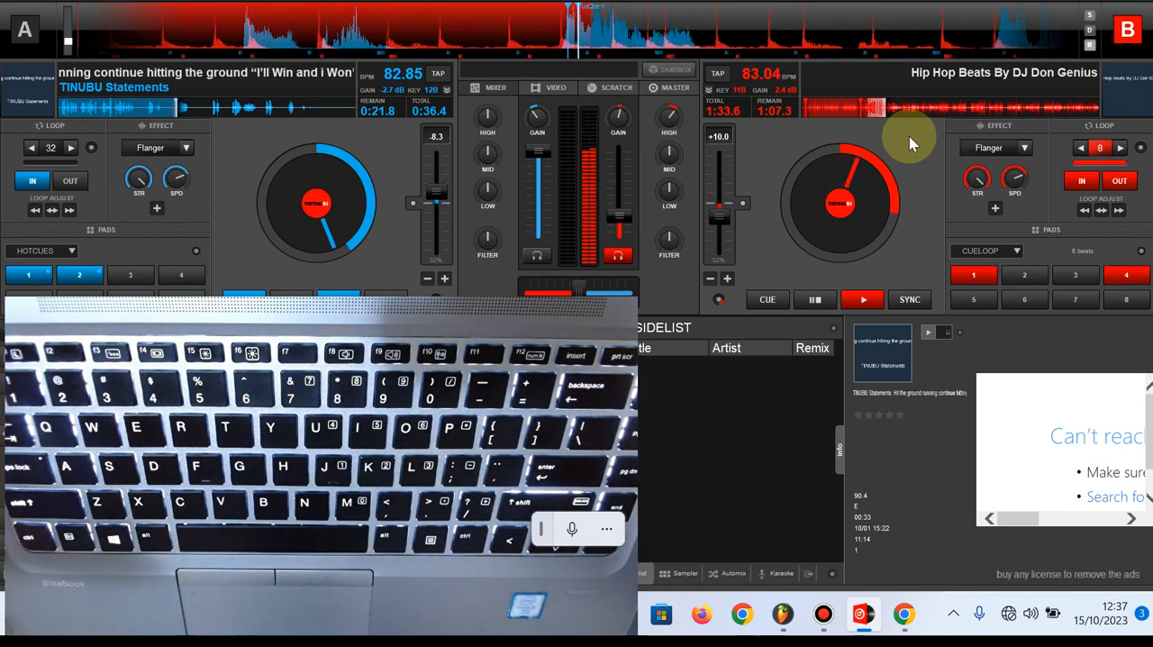
key(equal)
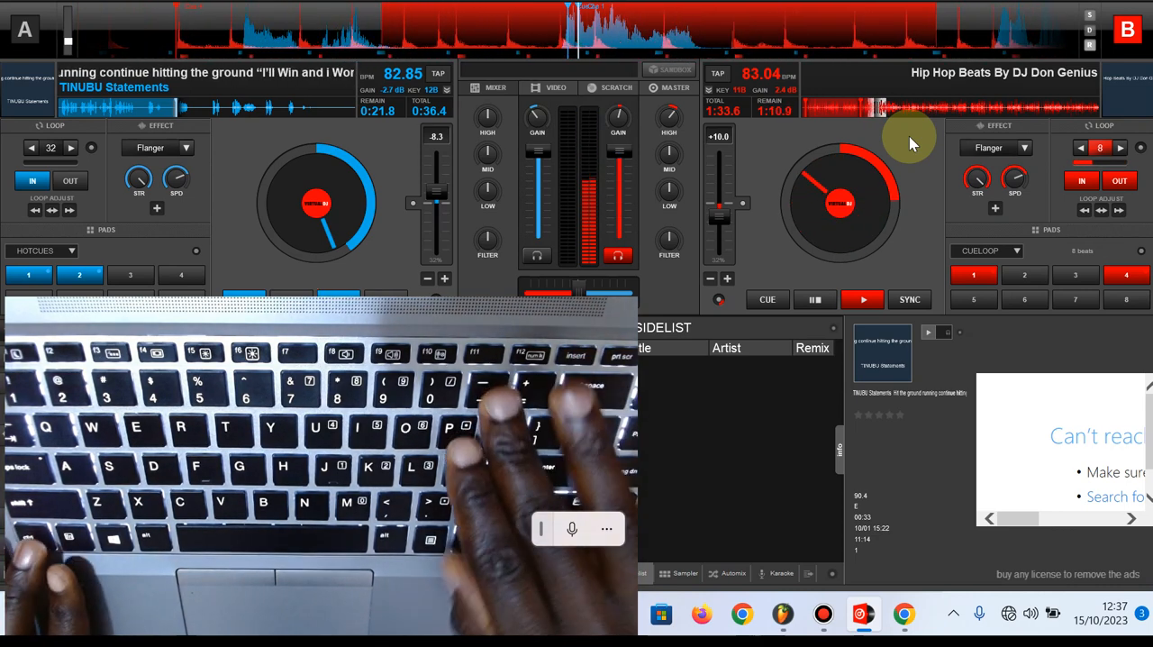
Perform repeated rhythmic cuts on deck B, dropping its volume fader partway and bringing it back to full over the looping beat
key(minus)
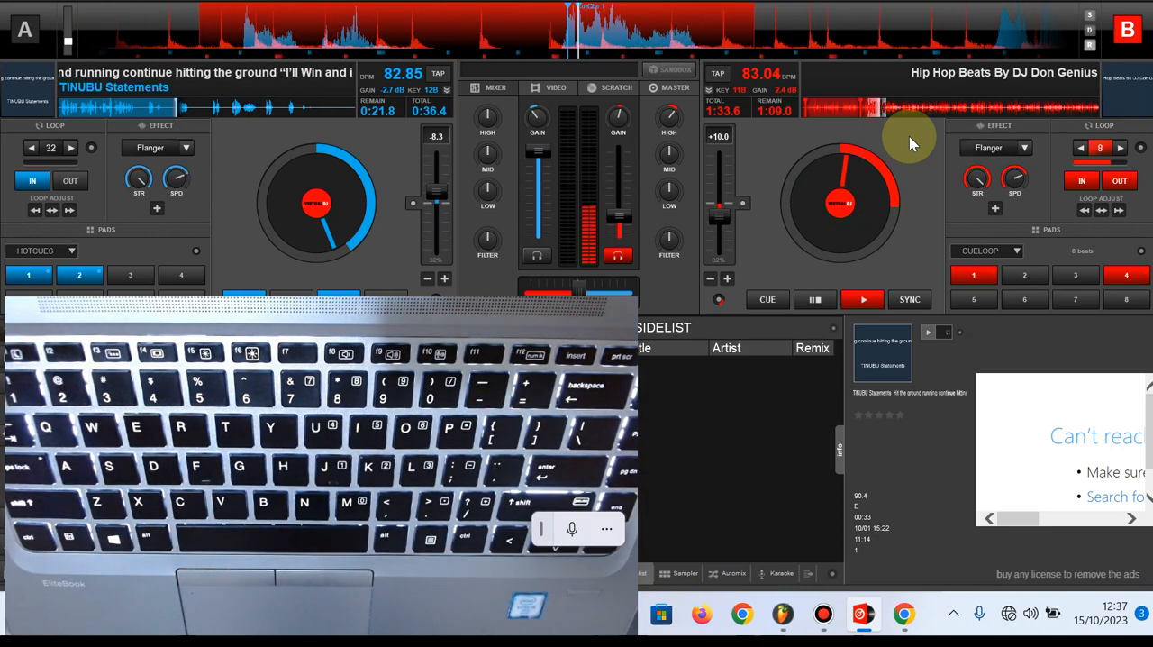
key(equal)
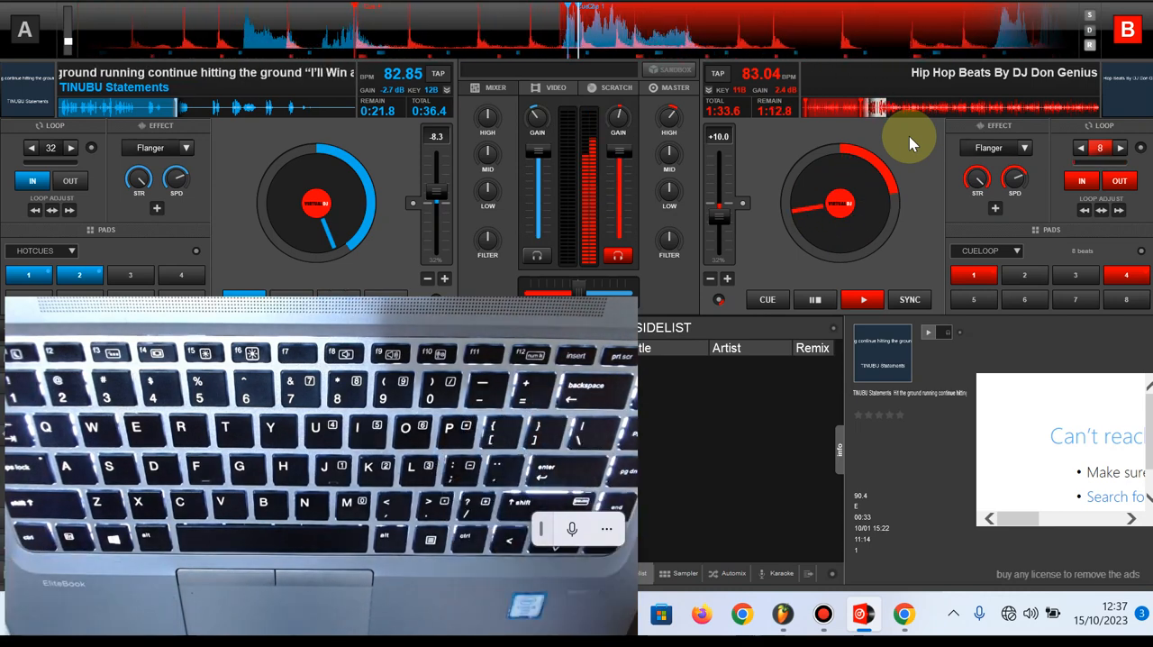
key(minus)
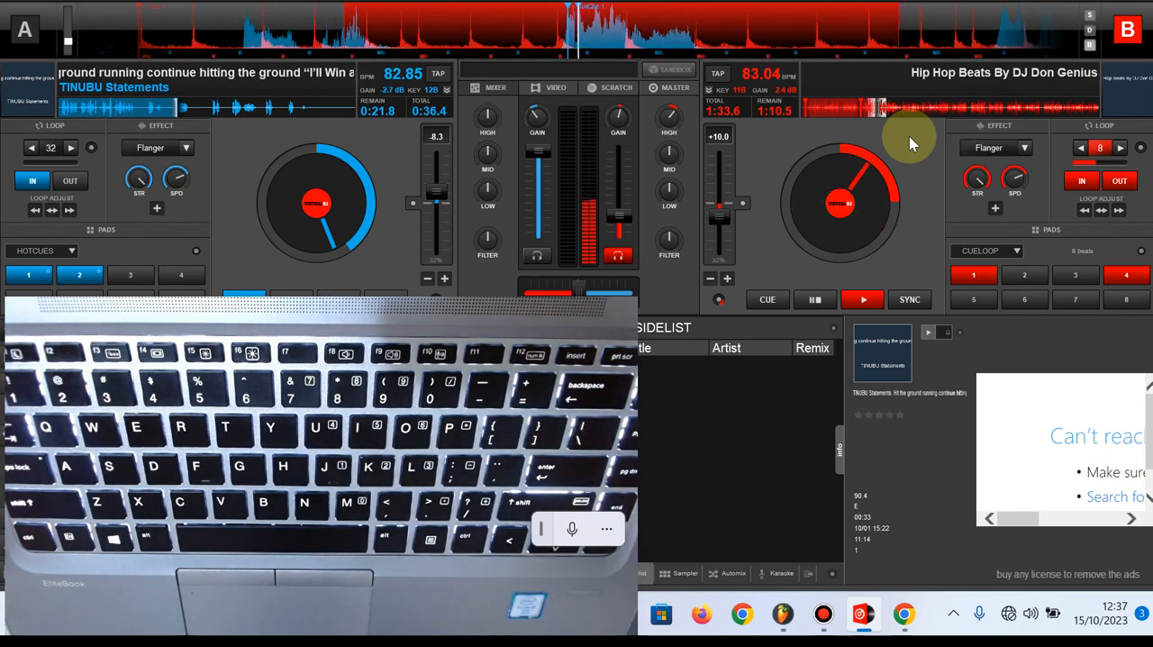
key(equal)
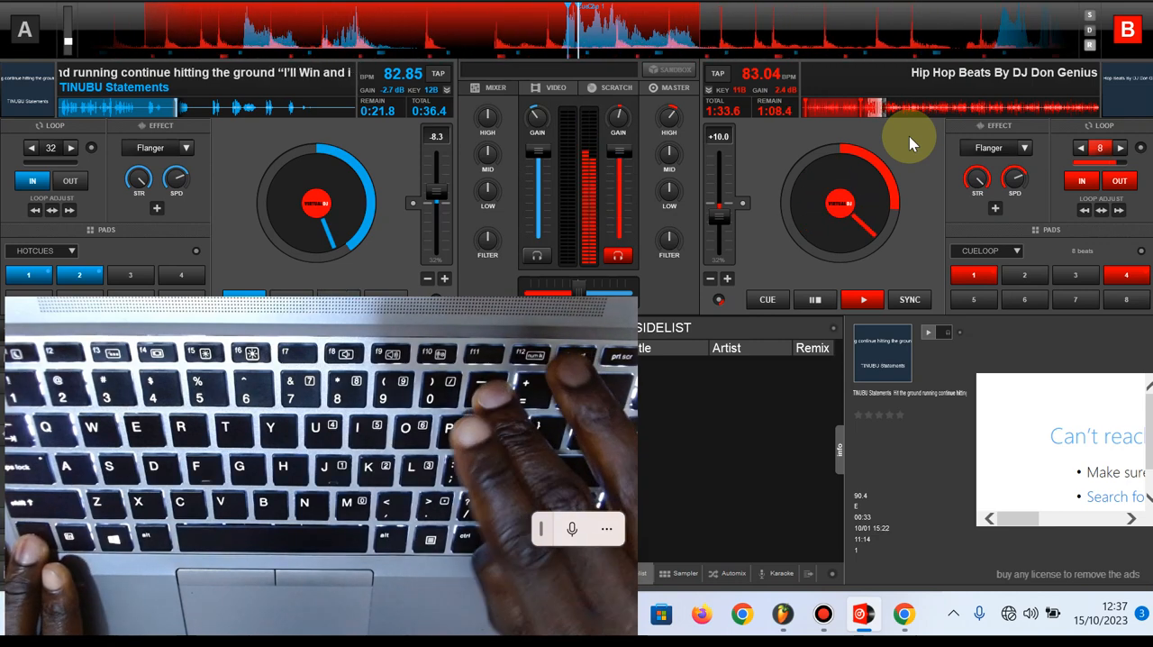
key(minus)
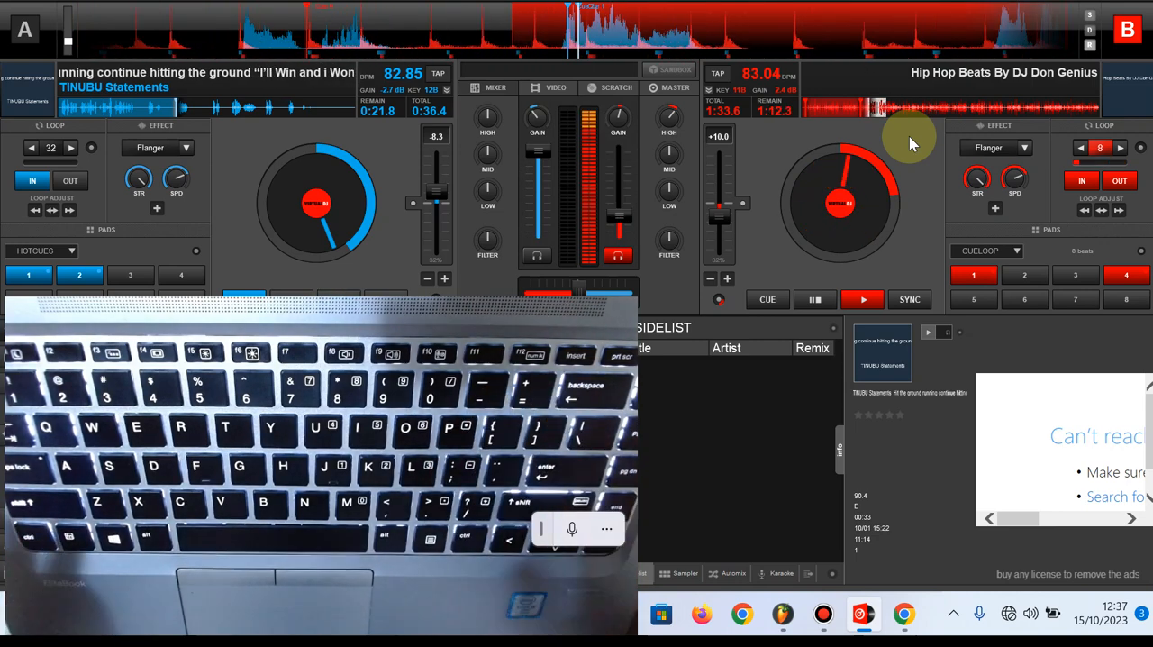
key(equal)
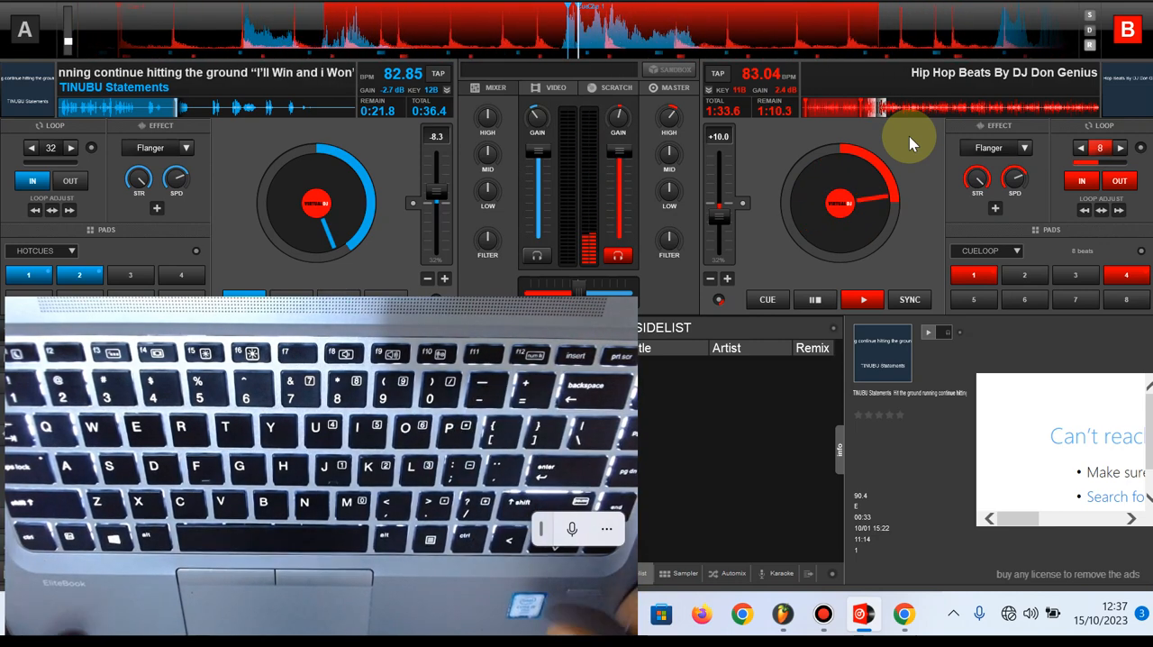
key(minus)
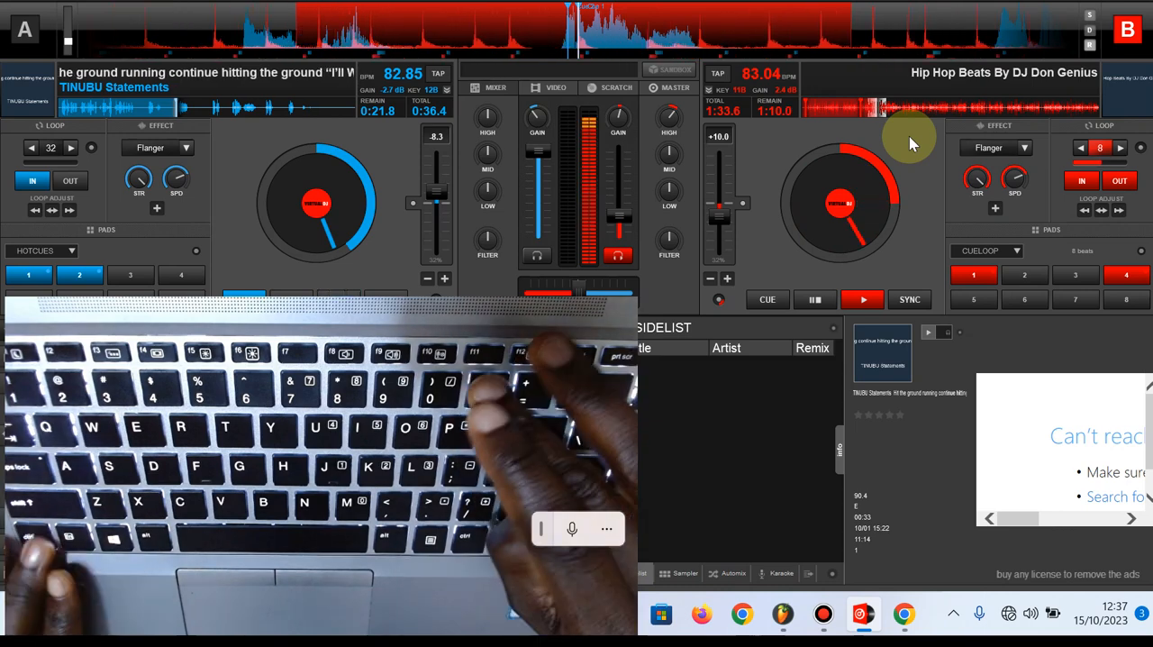
key(equal)
key(minus)
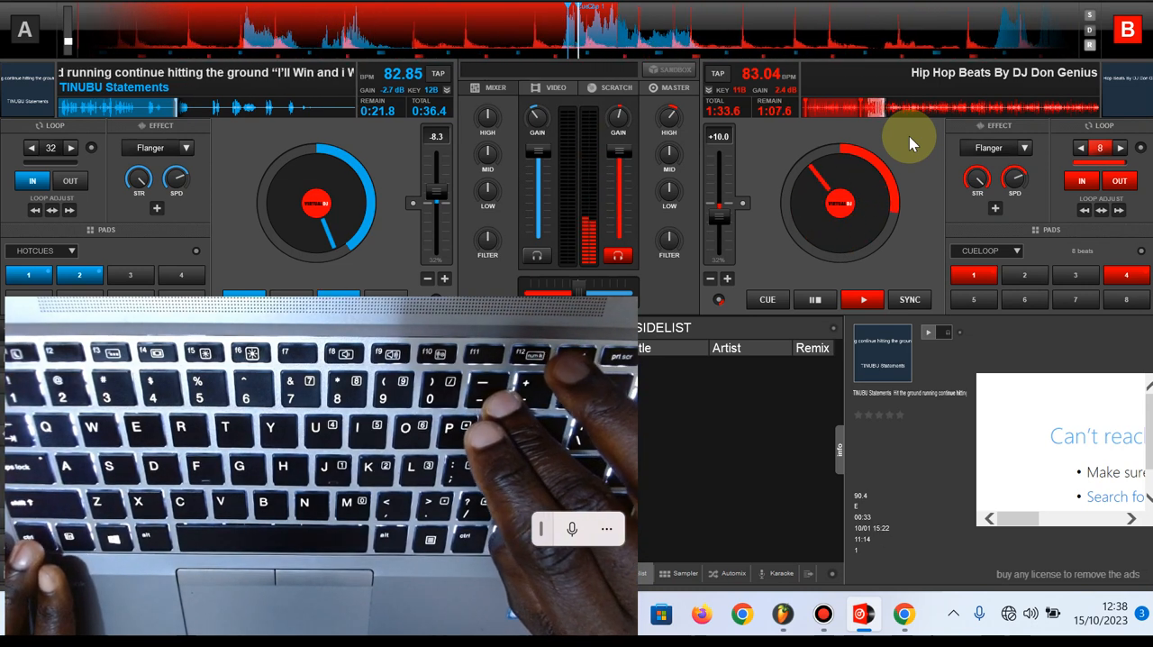
key(ctrl+minus)
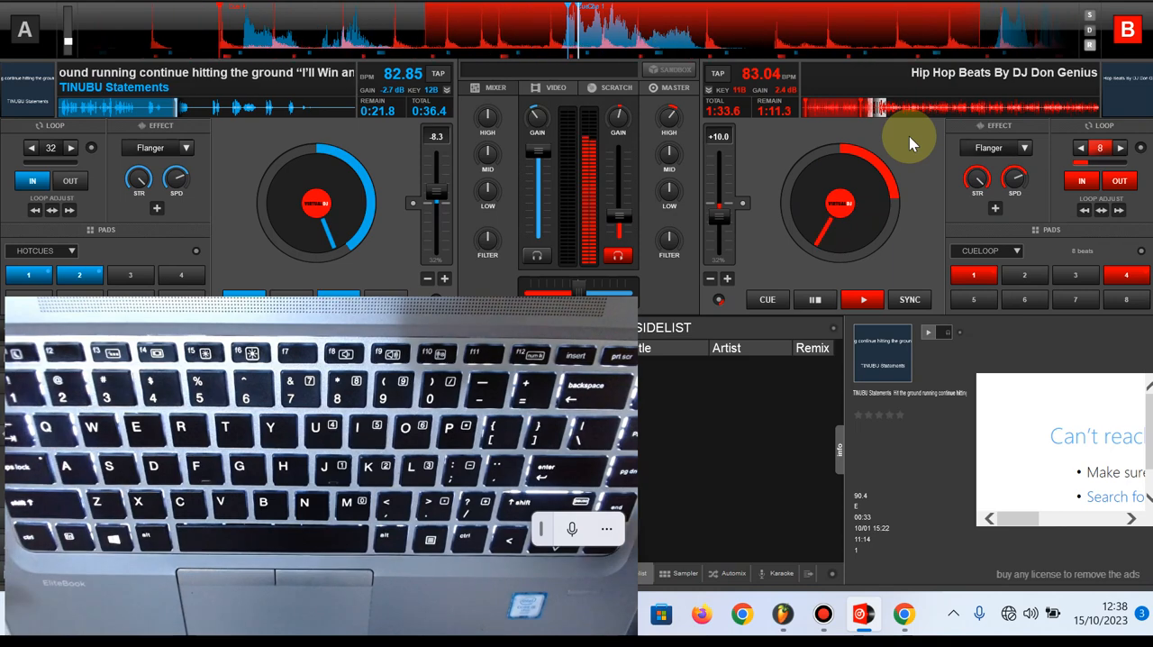
key(ctrl+plus)
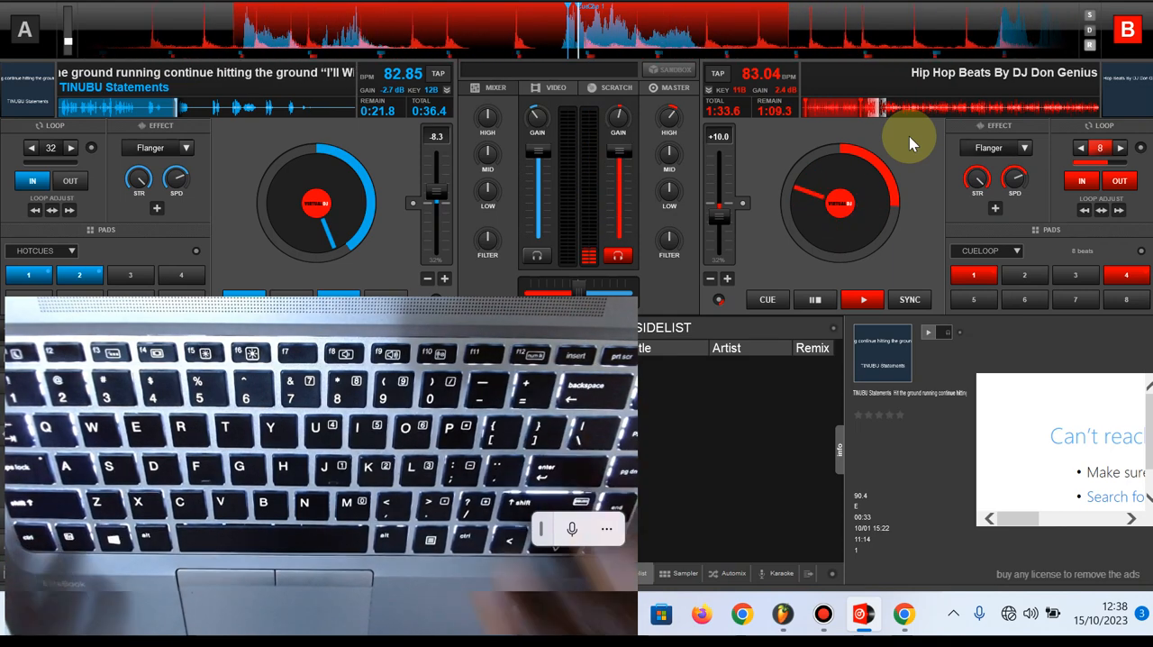
key(ctrl+minus)
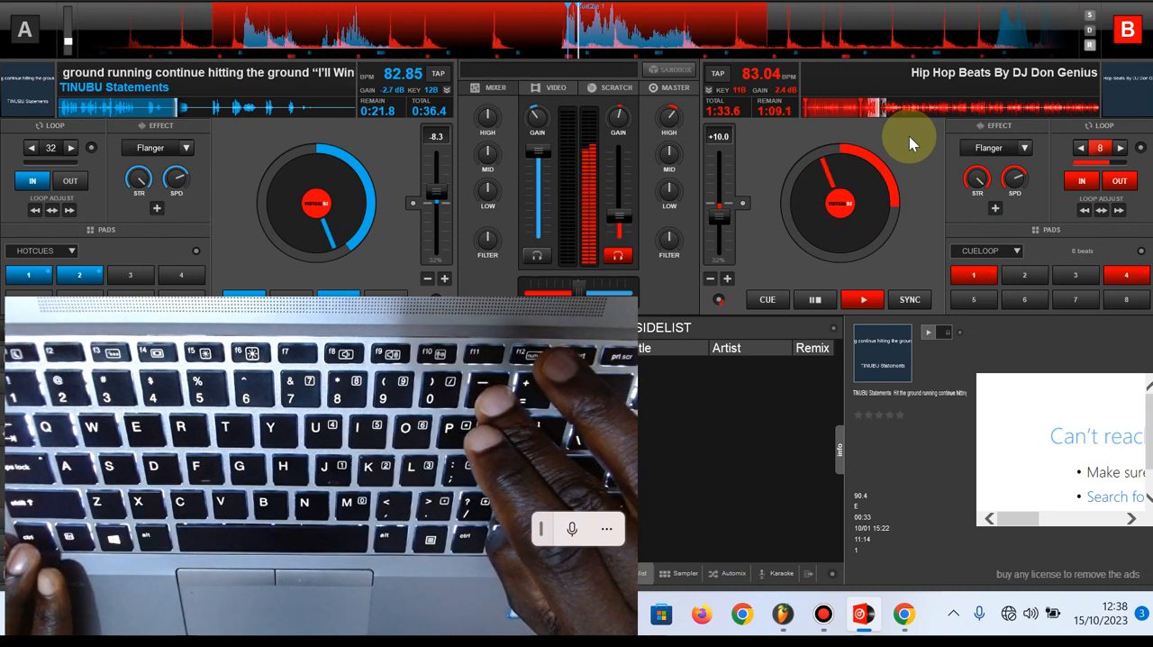
key(ctrl+plus)
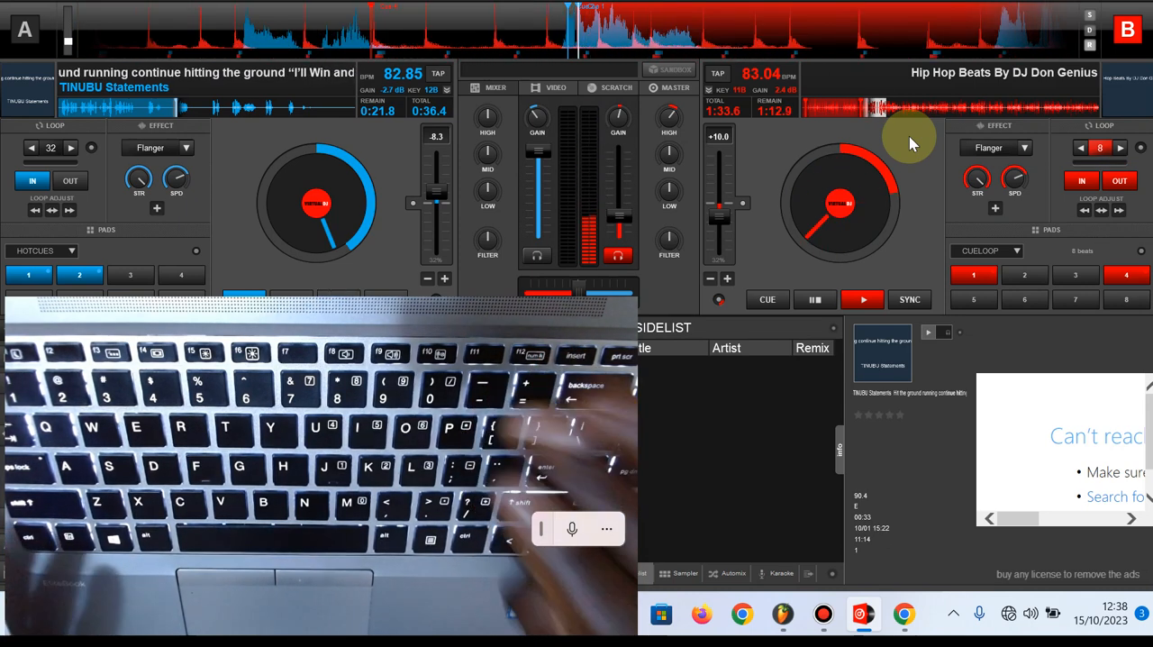
key(ctrl+minus)
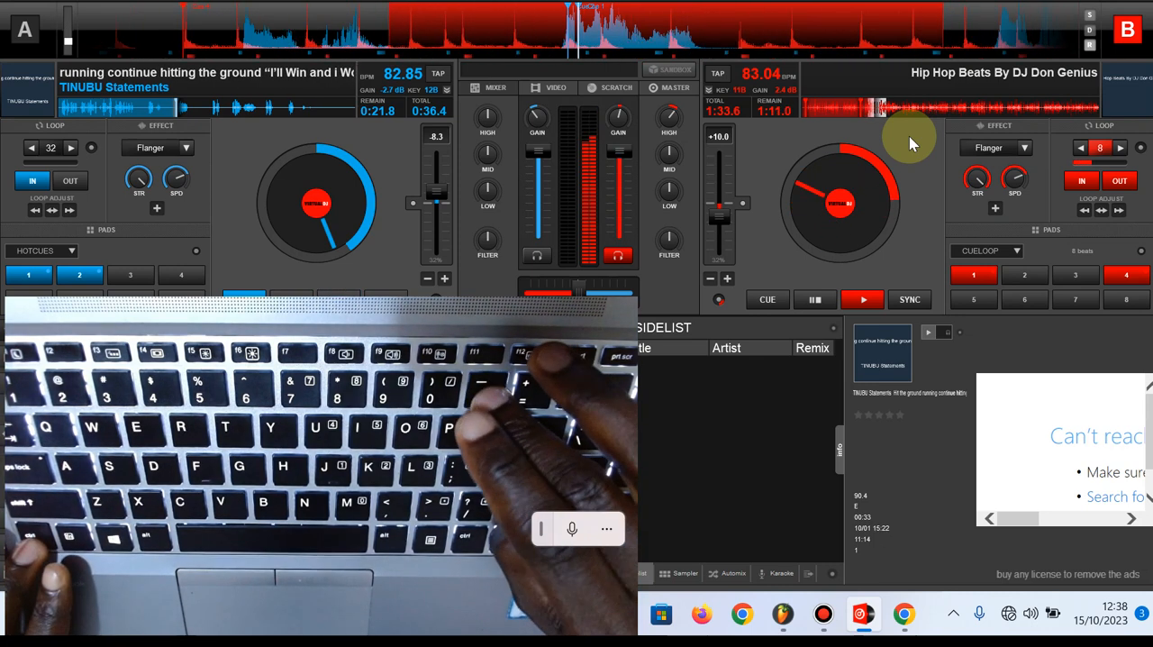
key(ctrl+minus)
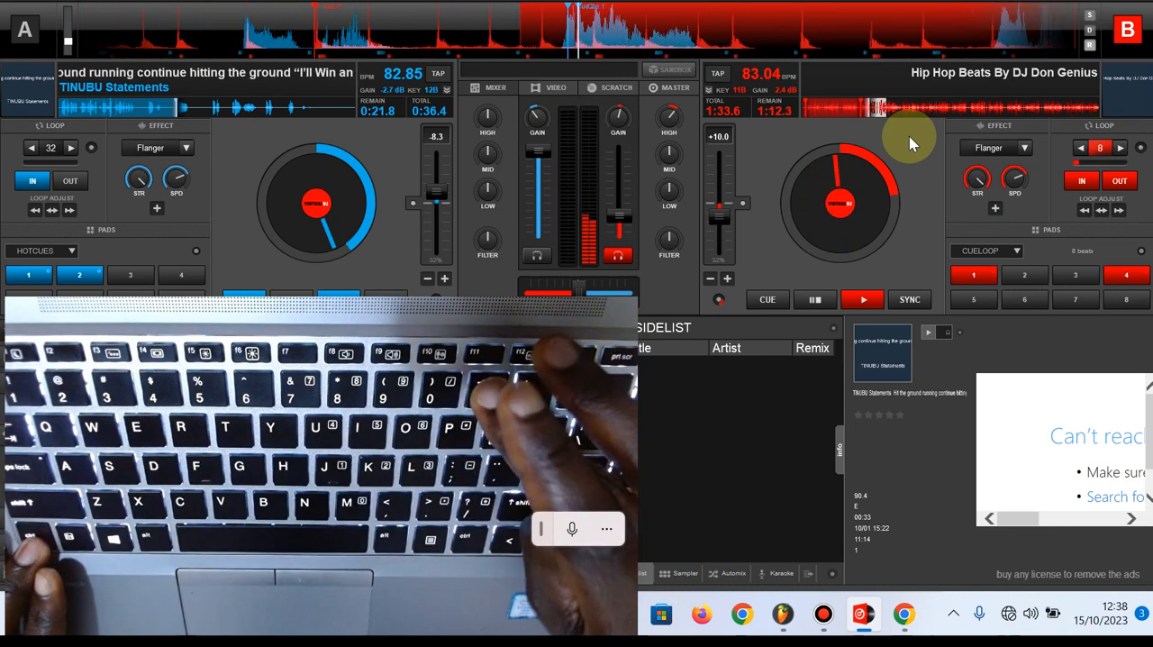
Release deck B's loop, re-engage an 8-beat loop further into the track, and lower the deck's volume partway
click(1097, 150)
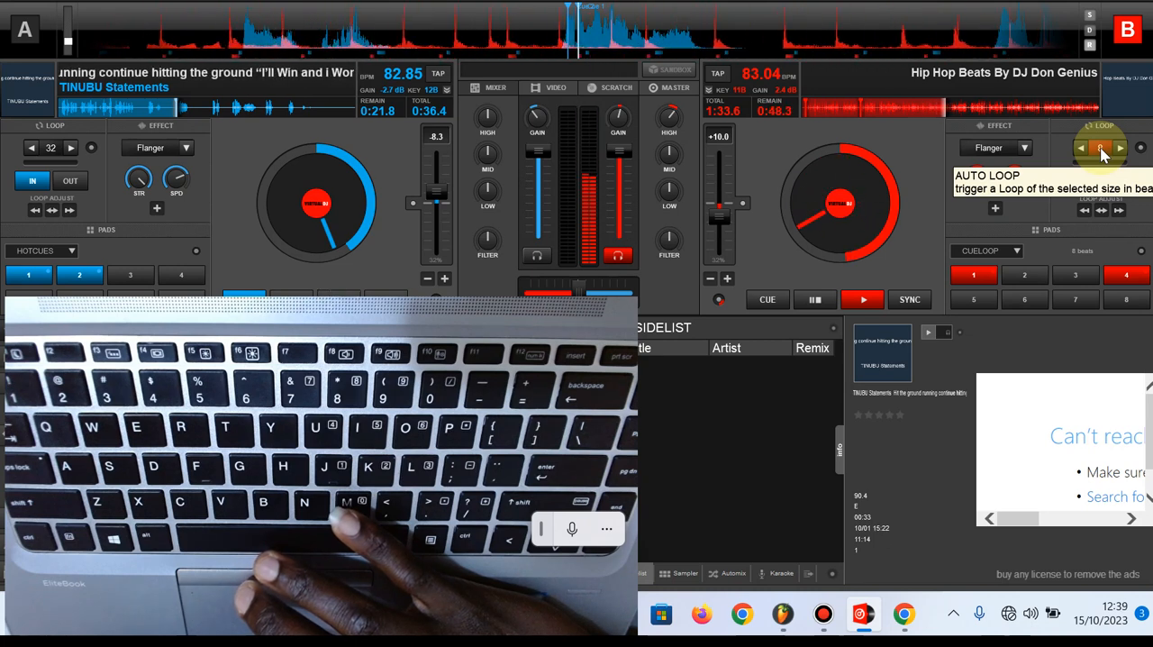
click(1099, 147)
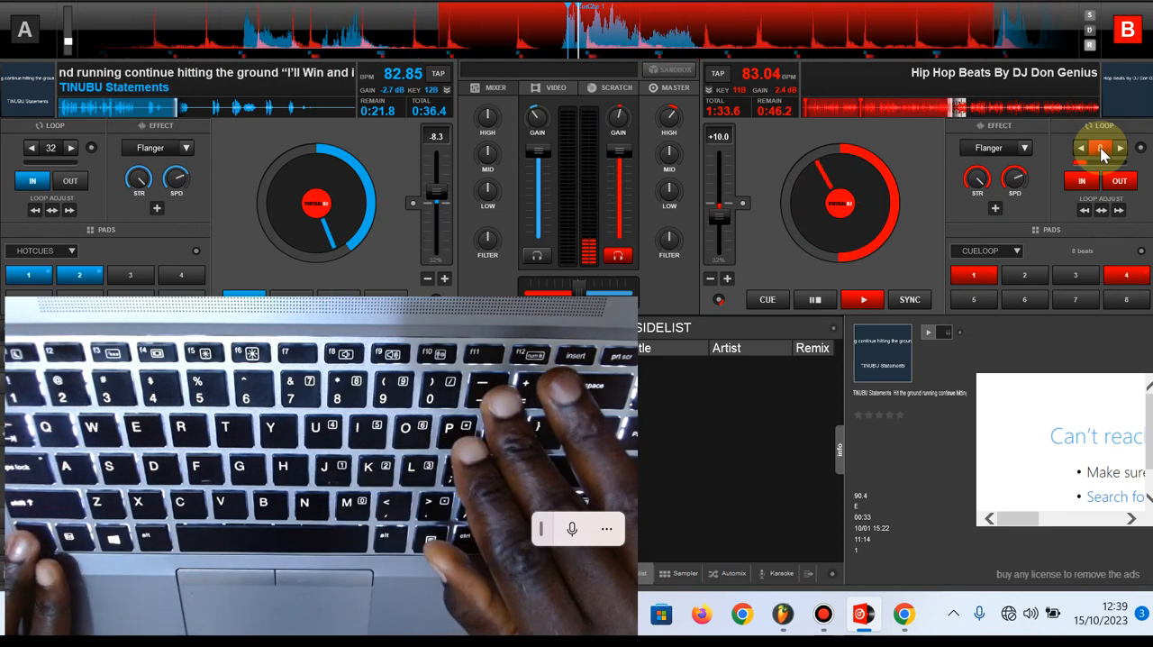
key(ctrl+Down)
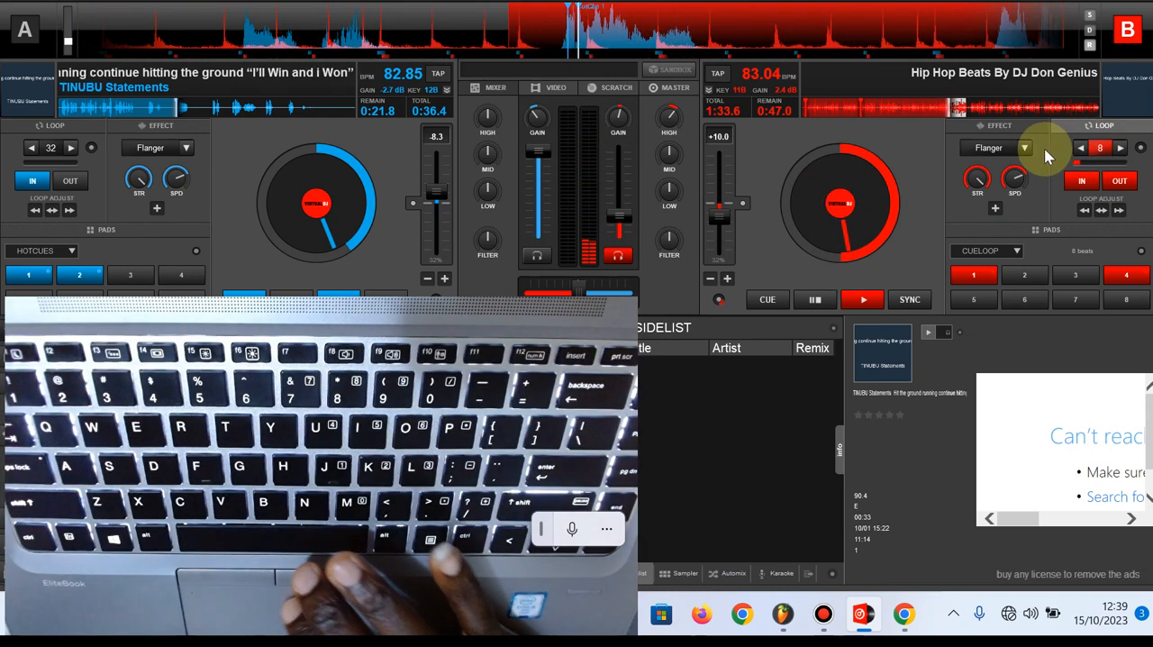
key(space)
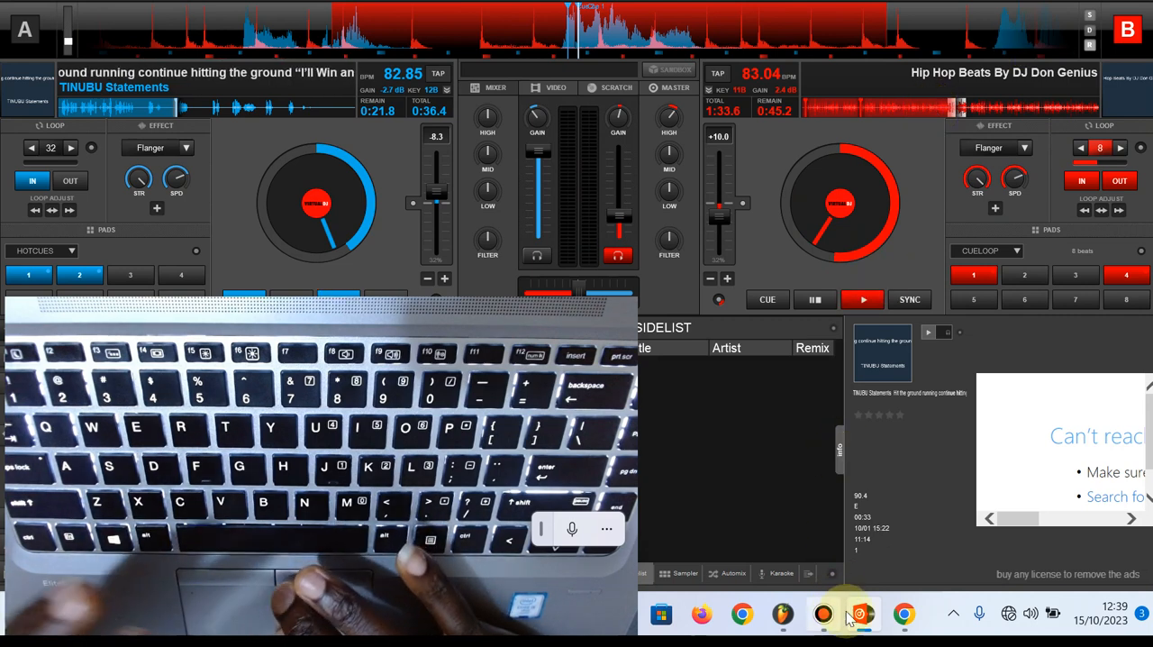
Switch to FL Studio, show Pattern 1 in the playlist, and bring the channel rack back up
click(787, 616)
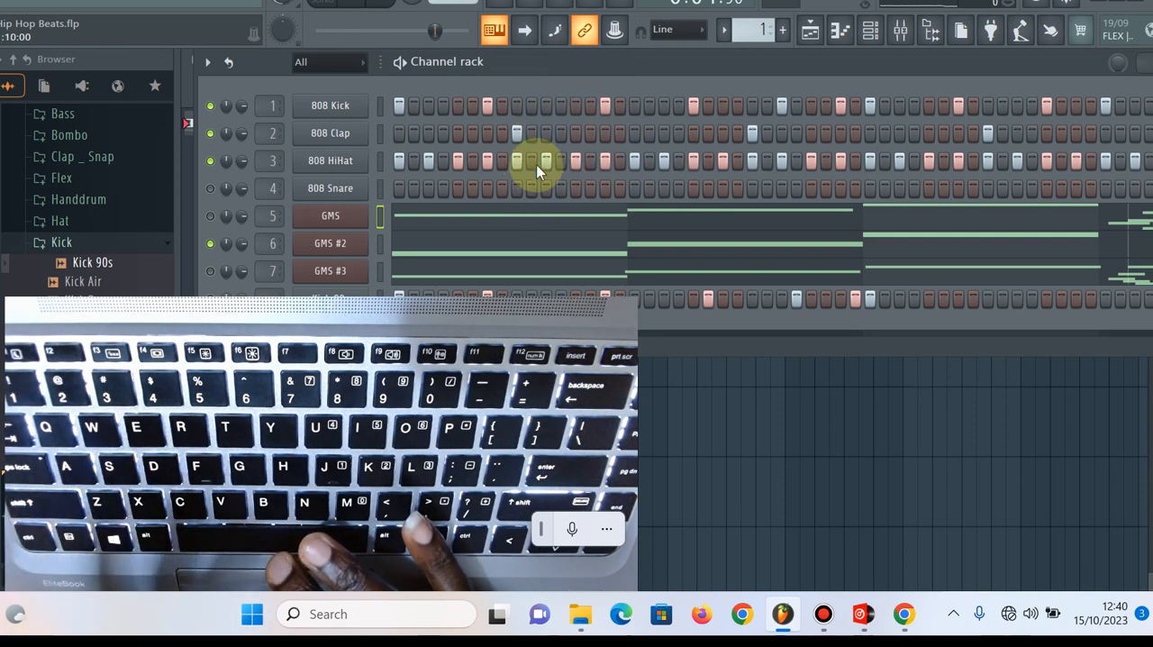
key(F5)
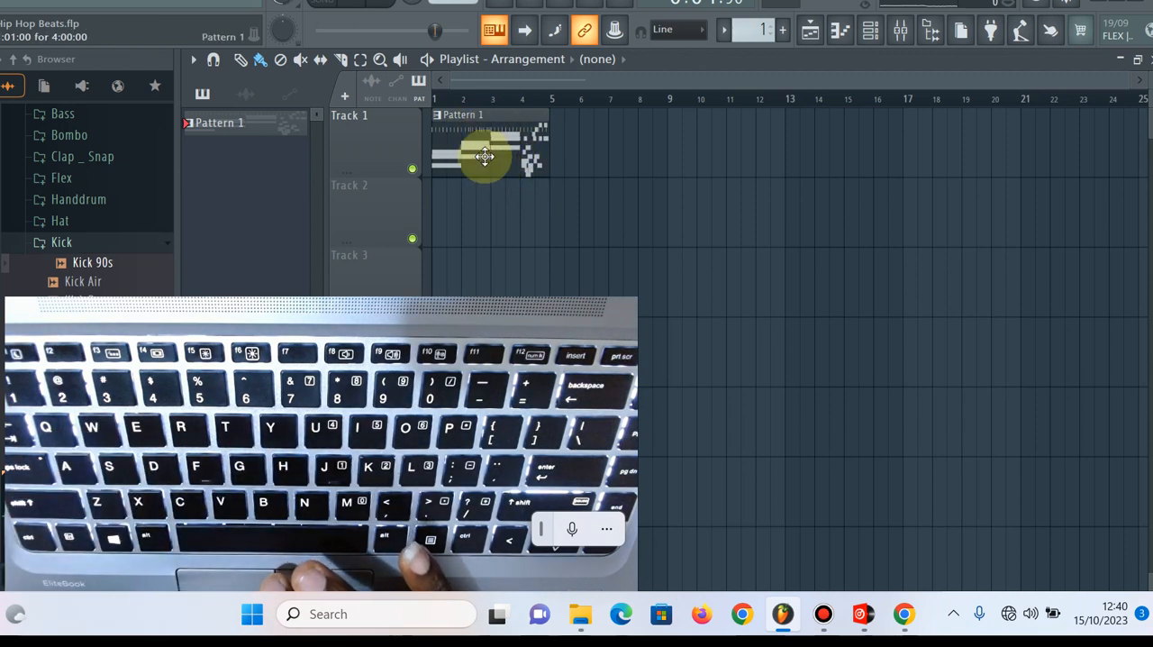
click(870, 31)
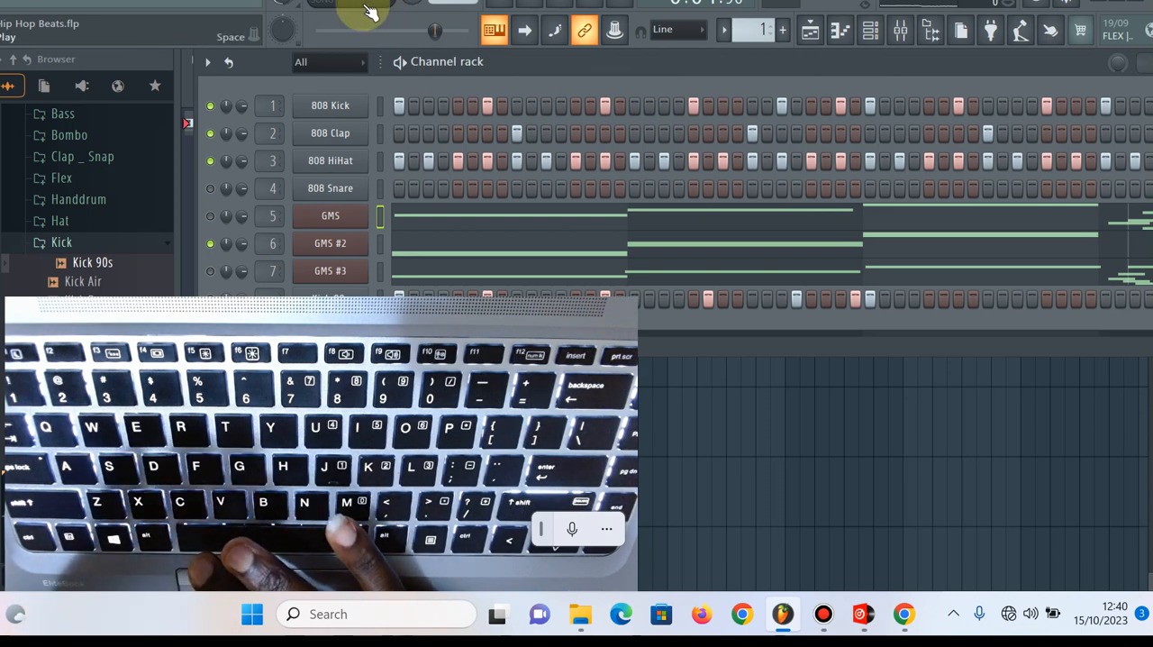
Add an extra hit on step 16 of the 808 HiHat row and select the 808 Kick channel
click(617, 153)
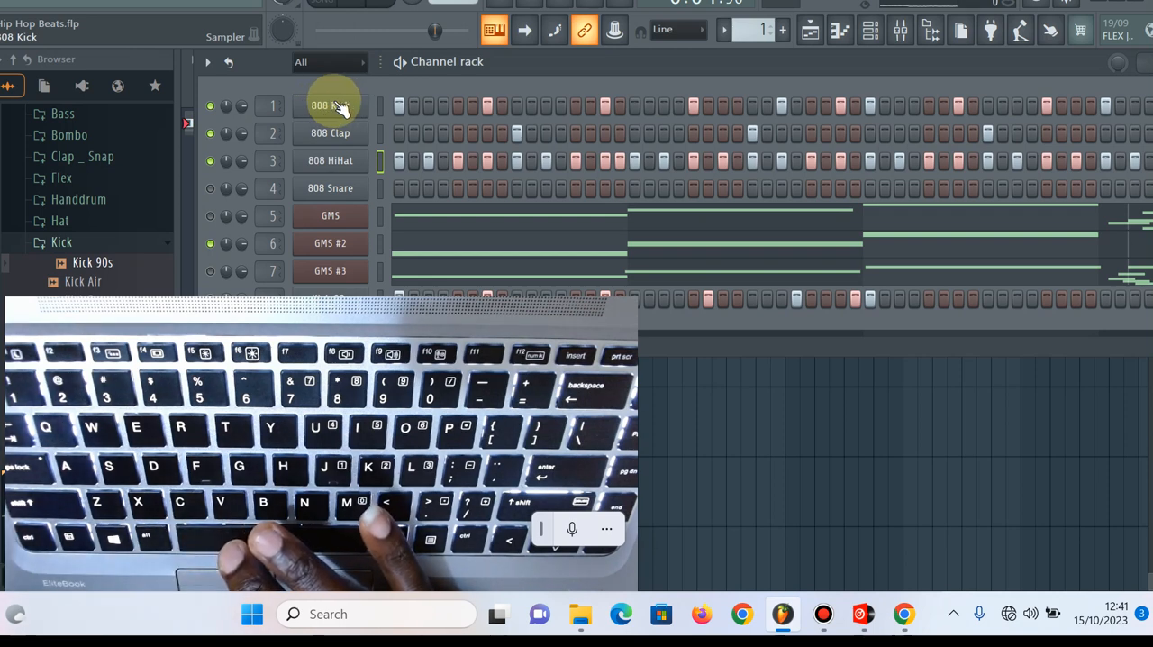
click(377, 106)
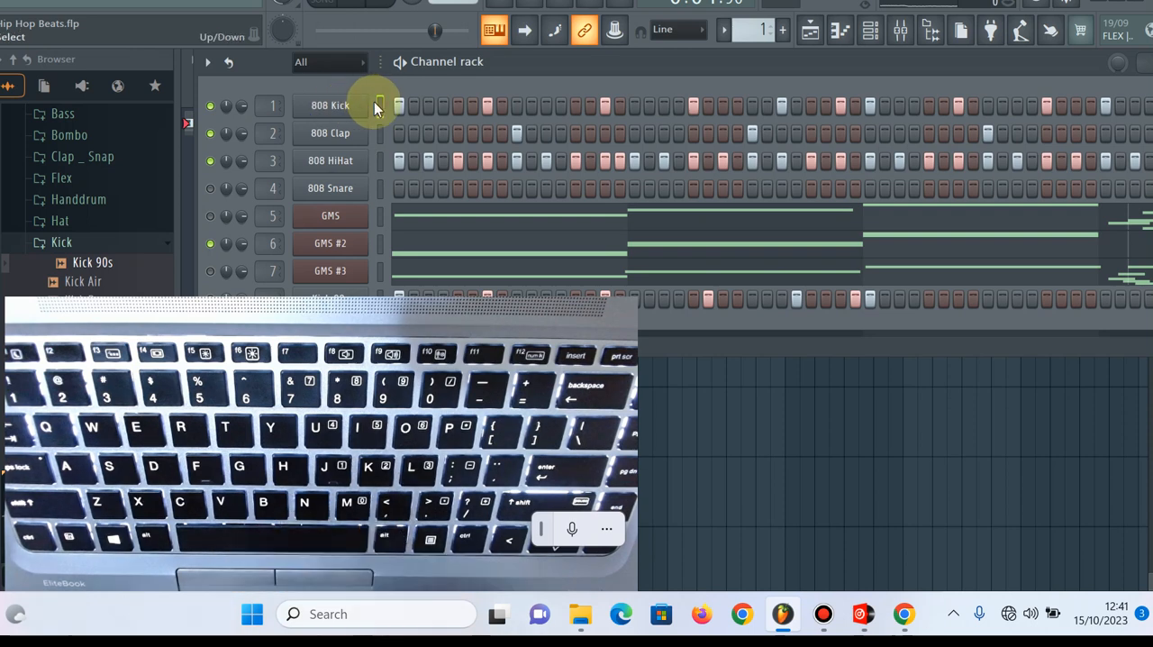
key(b)
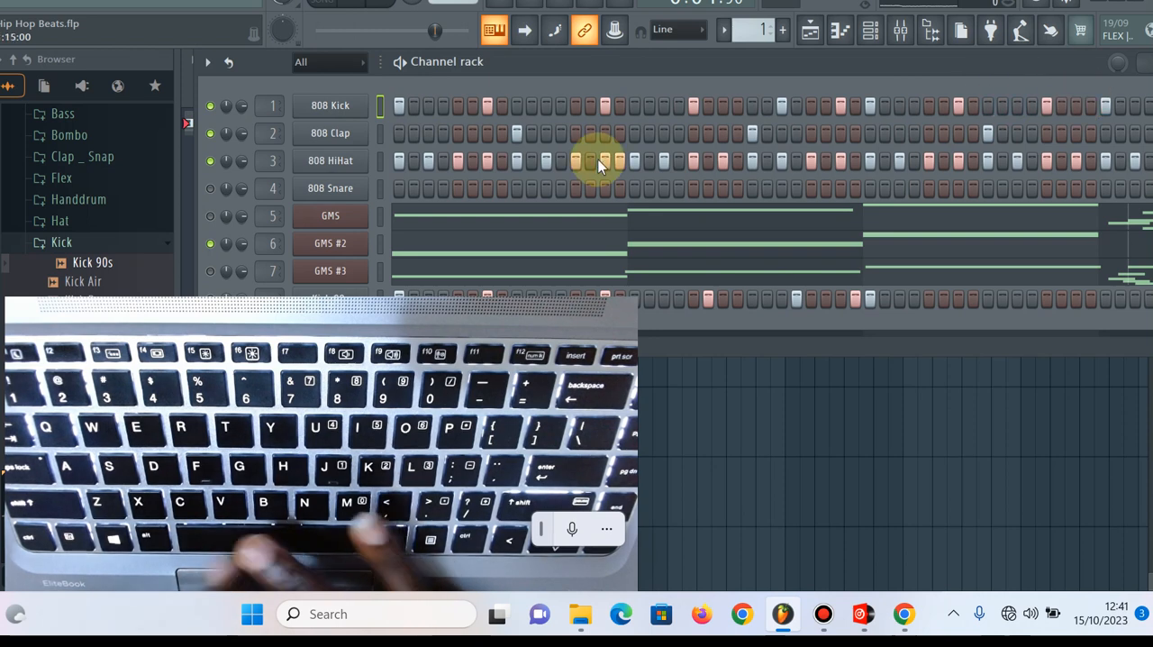
Play the pattern with every channel except 808 Kick muted, and unmute 808 Clap to hear the two together
click(212, 162)
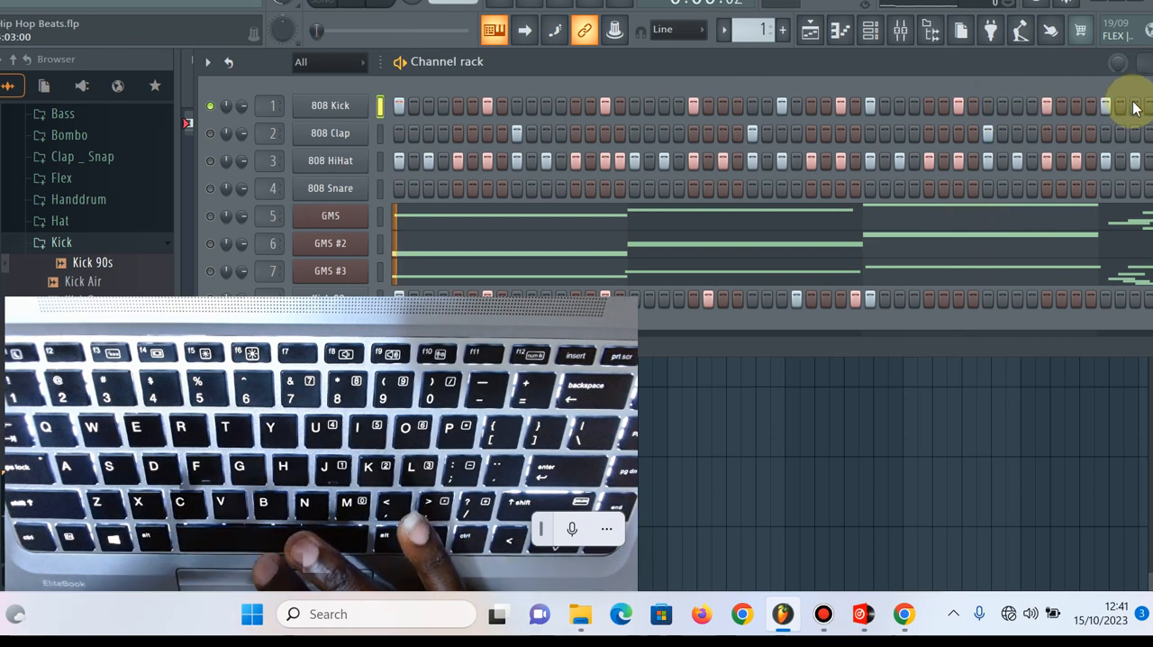
click(211, 134)
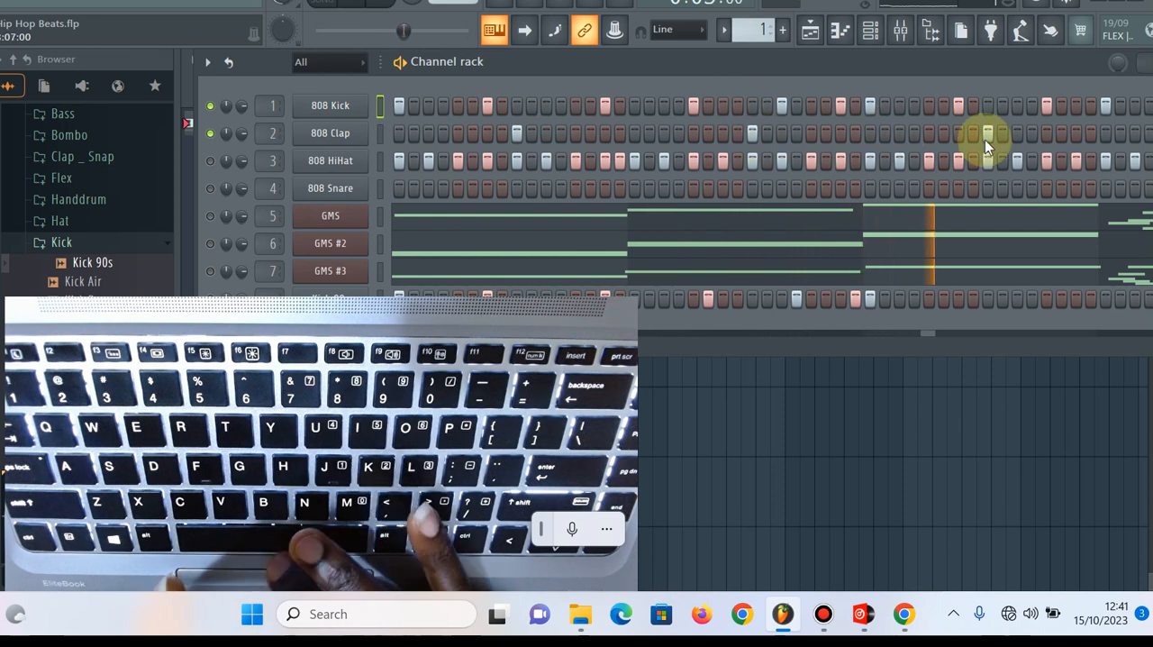
drag(1009, 59, 951, 69)
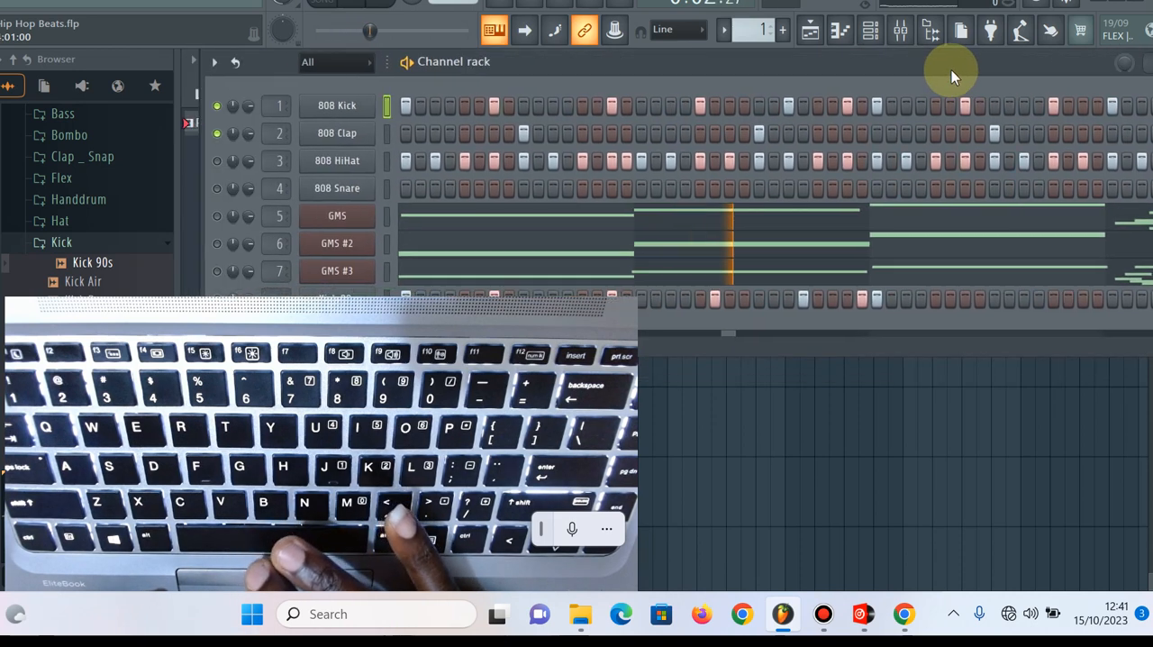
click(436, 107)
click(422, 109)
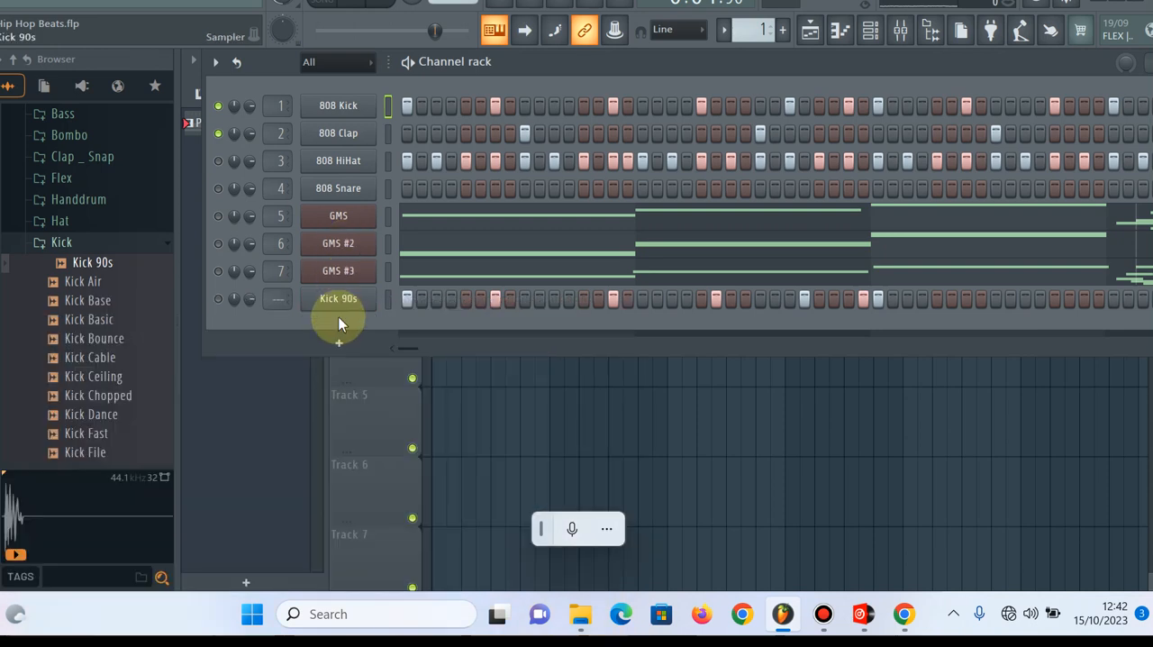
Audition kick samples in the browser's Kick folder and add Kick Cable as a new channel in the channel rack
click(343, 342)
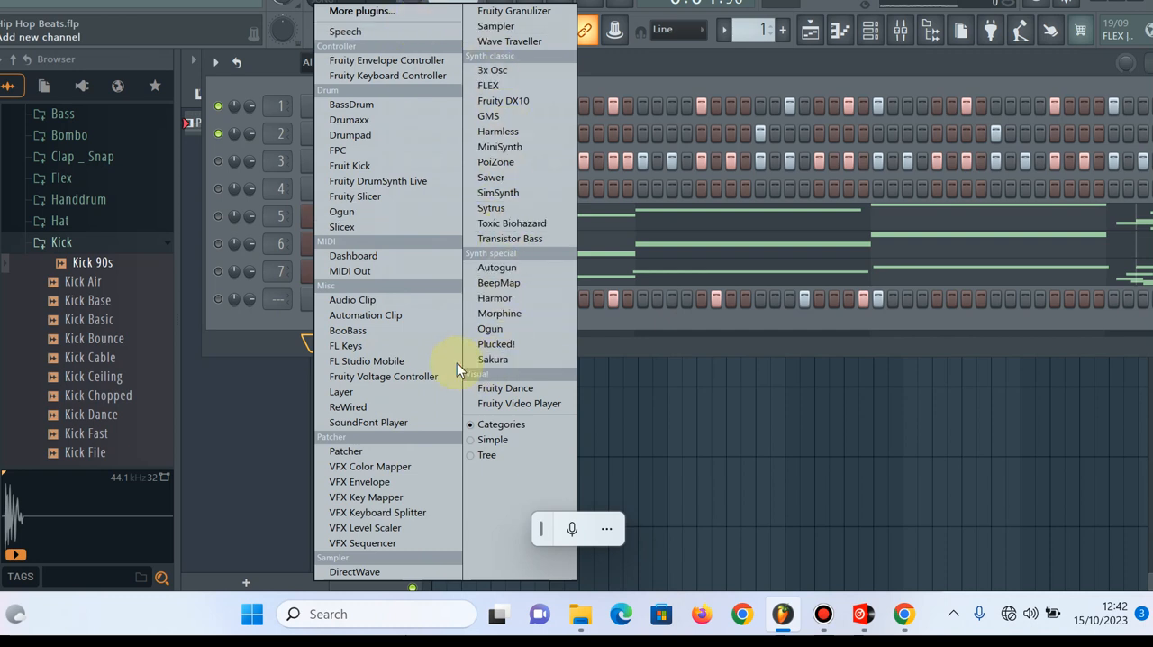
click(97, 304)
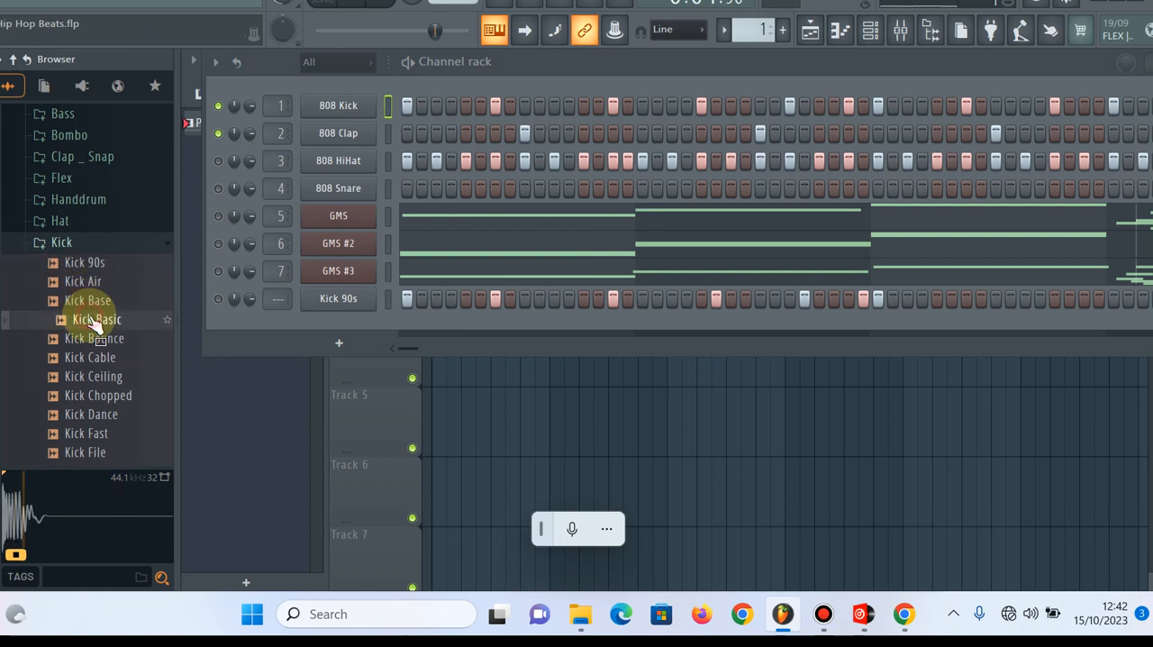
drag(99, 367, 333, 340)
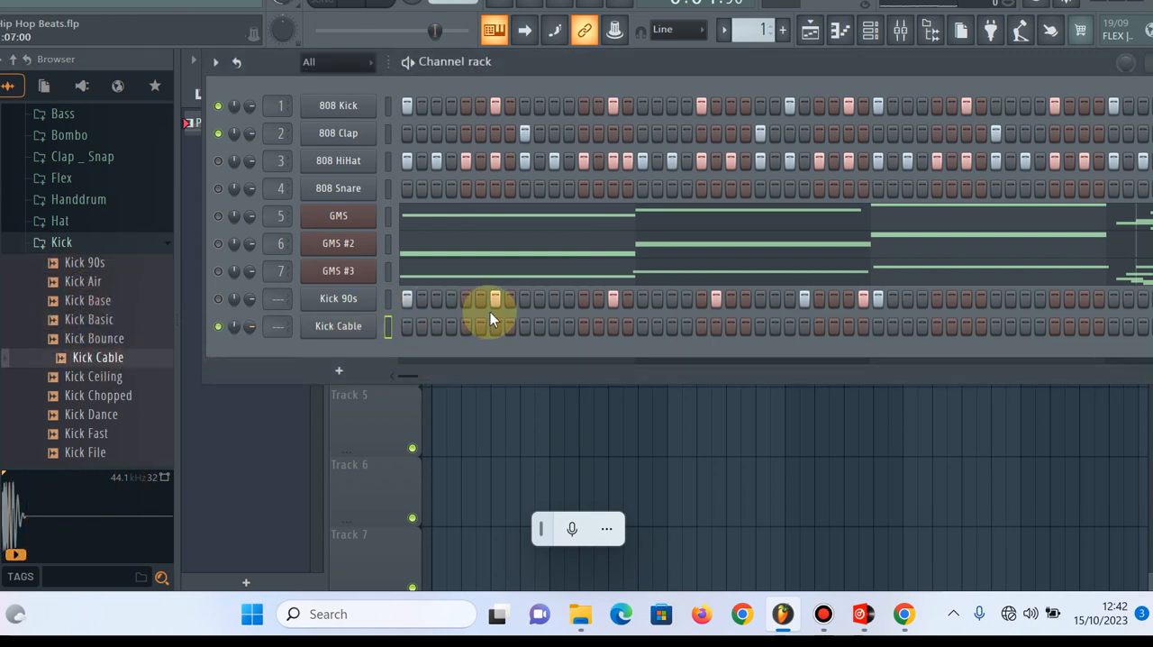
click(423, 327)
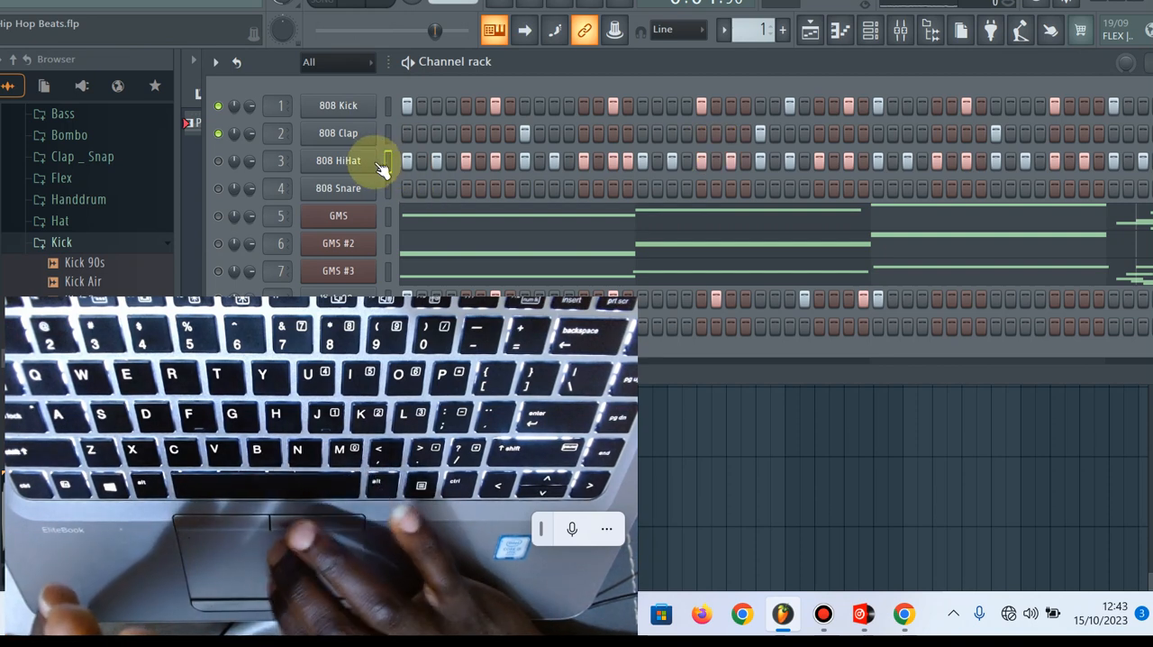
Look at the 808 HiHat channel's fill options, and play the hi-hat alone by unmuting it and muting 808 Kick and 808 Clap
right_click(373, 169)
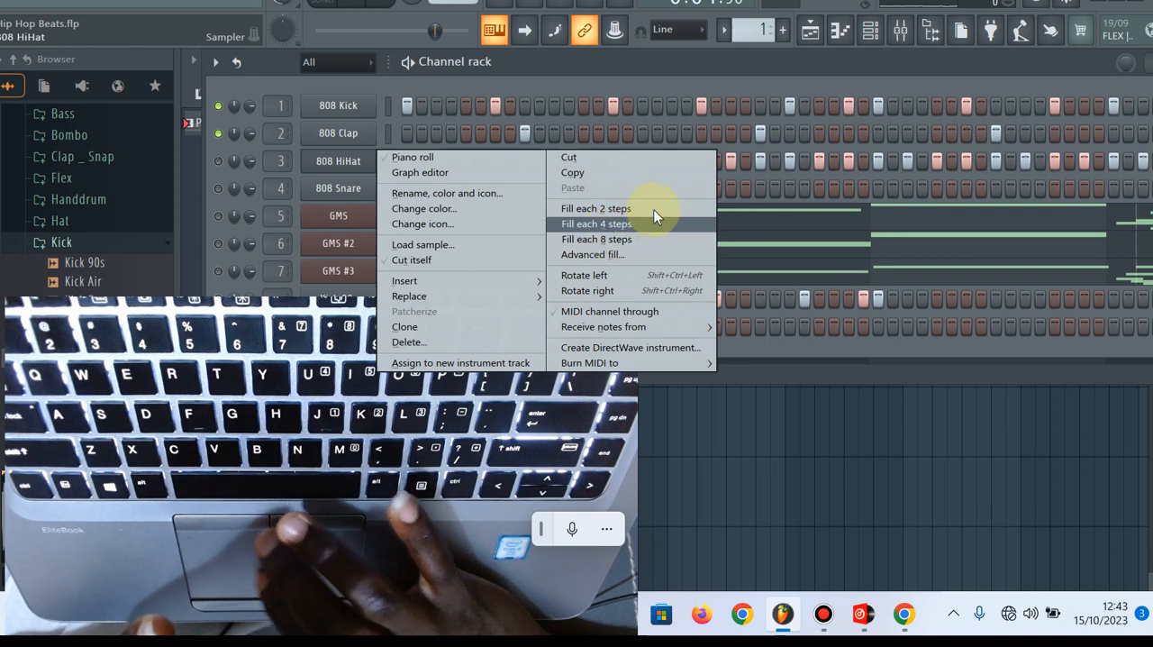
click(747, 69)
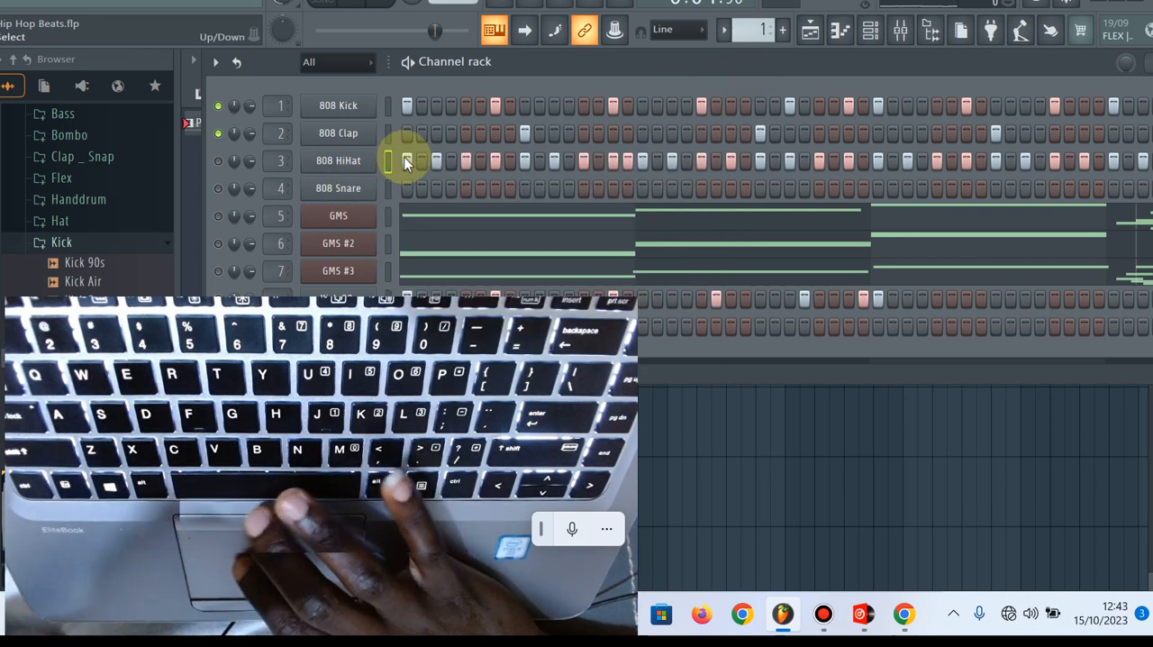
click(218, 161)
click(218, 107)
click(219, 135)
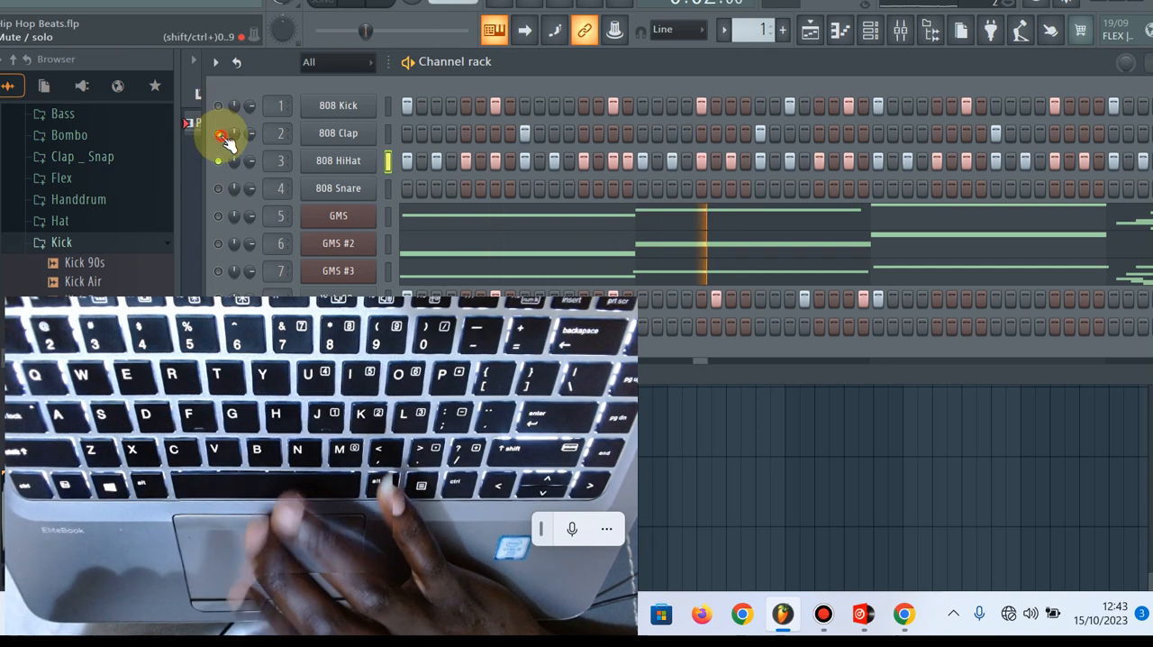
Fill the 808 HiHat row on each 4 steps and play it briefly together with 808 Kick and 808 Clap unmuted
right_click(367, 169)
click(579, 222)
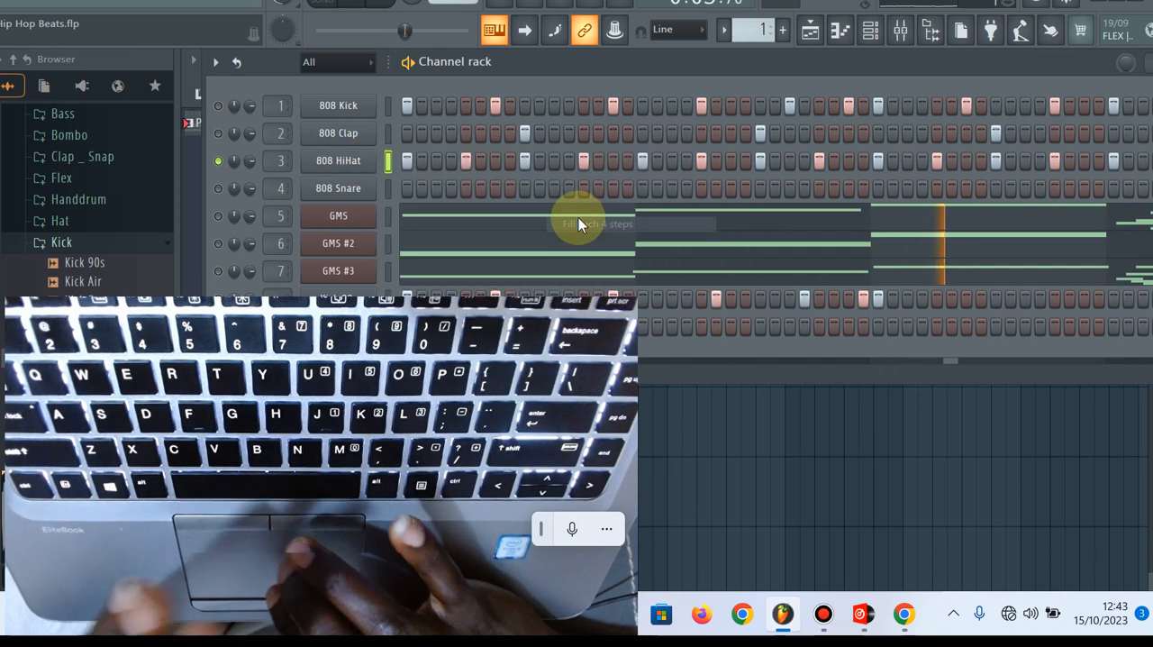
click(219, 106)
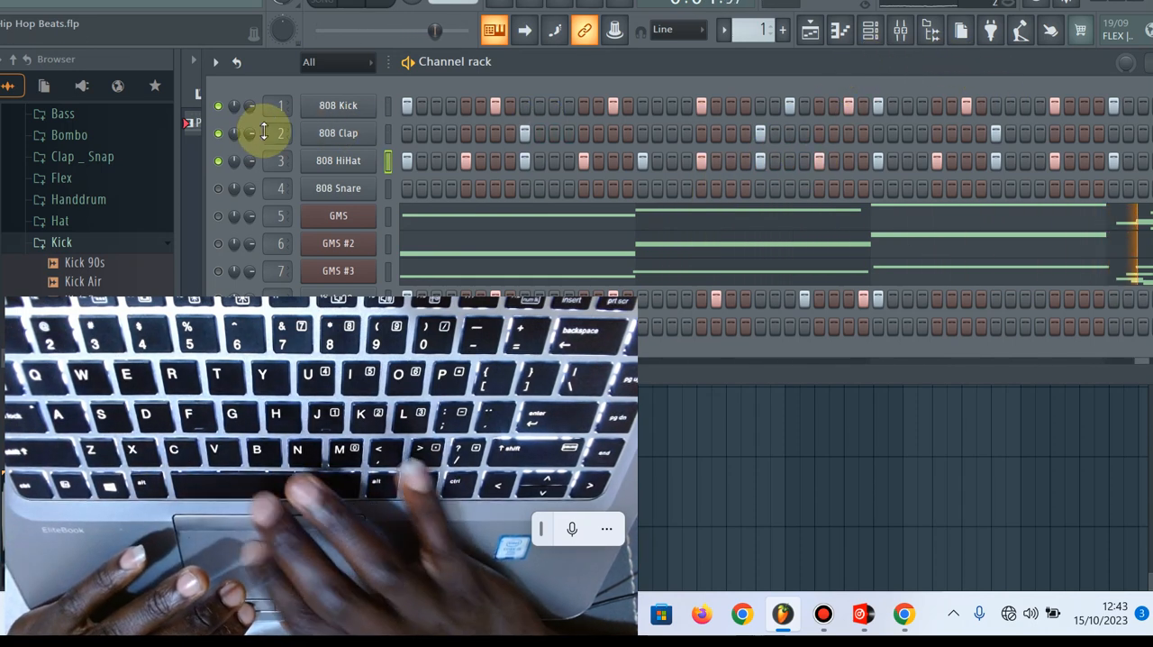
click(218, 133)
click(218, 106)
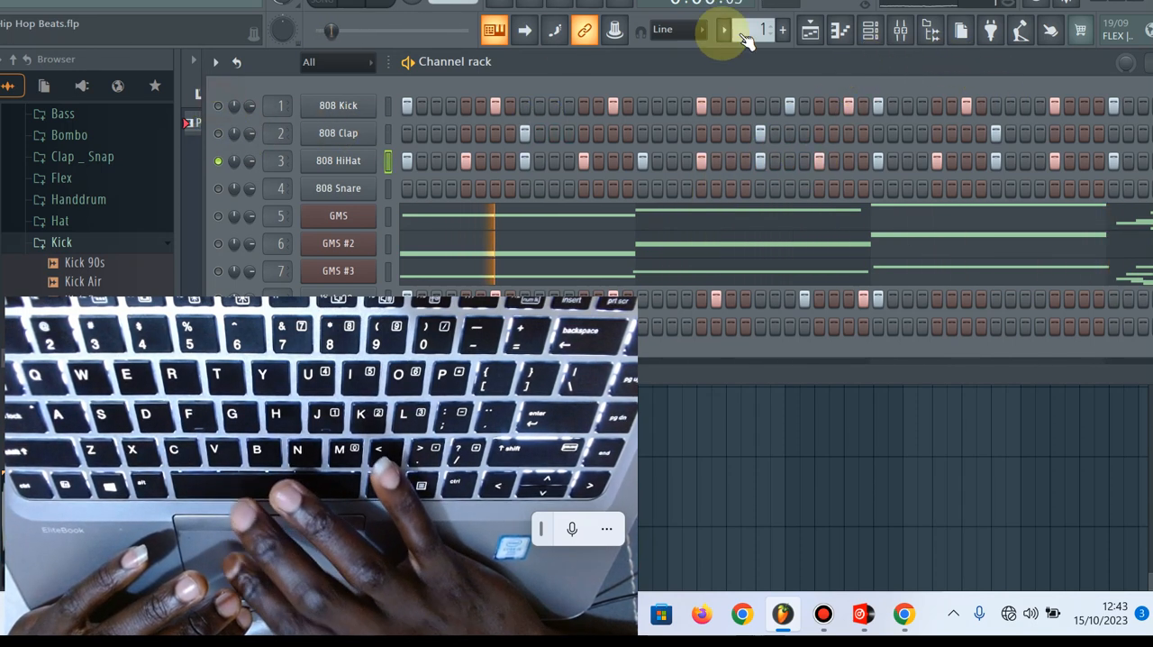
Look at the channel rack in piano roll view, and switch to the graph editor with the whole rack within reach
drag(944, 66, 625, 70)
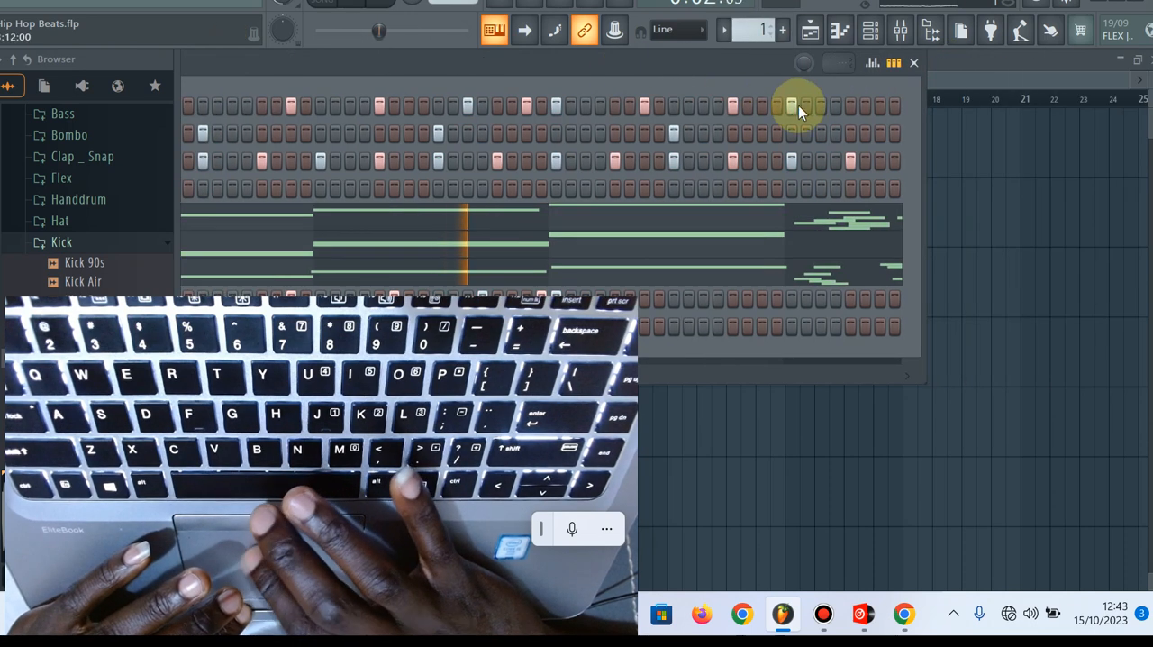
click(896, 64)
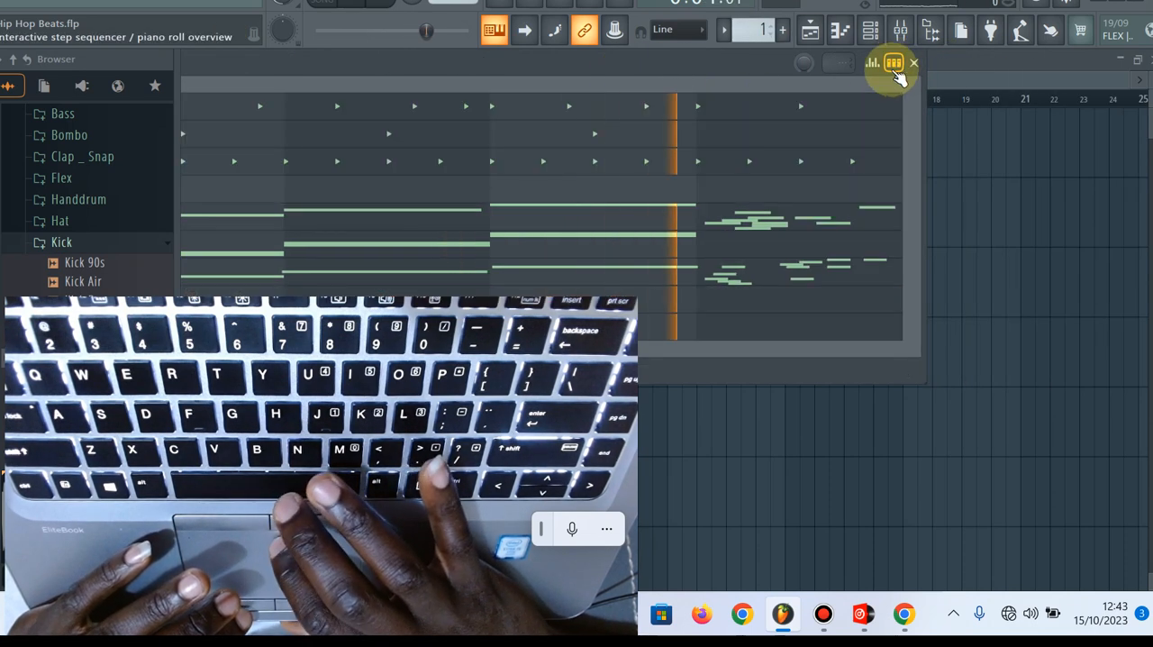
click(870, 65)
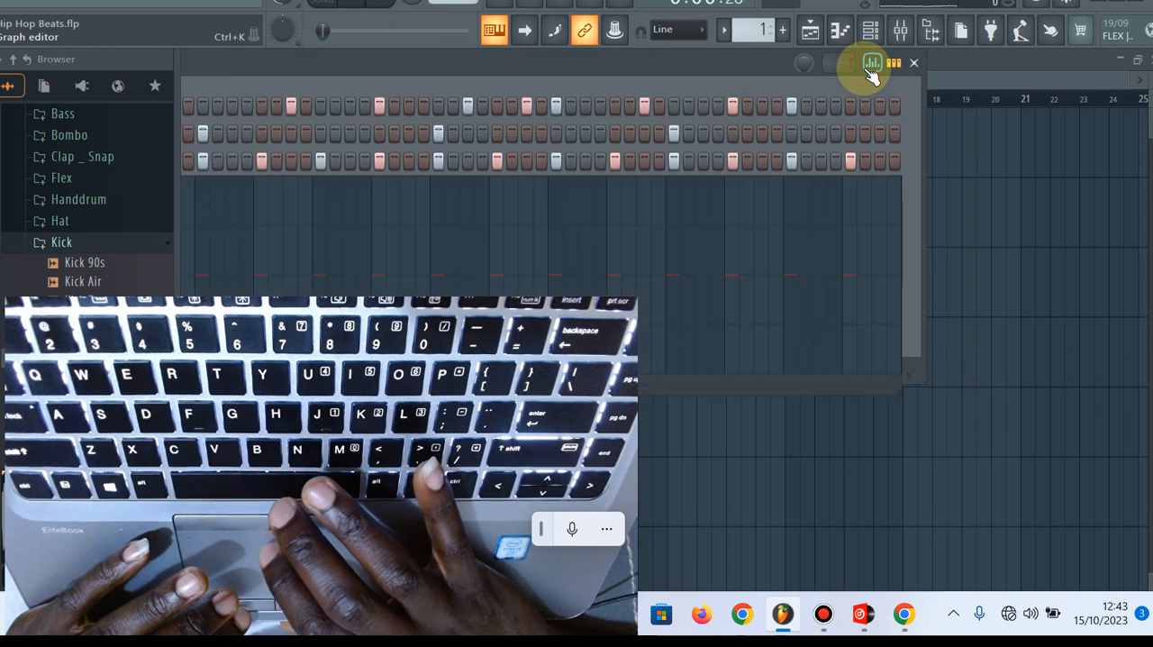
drag(714, 63, 894, 12)
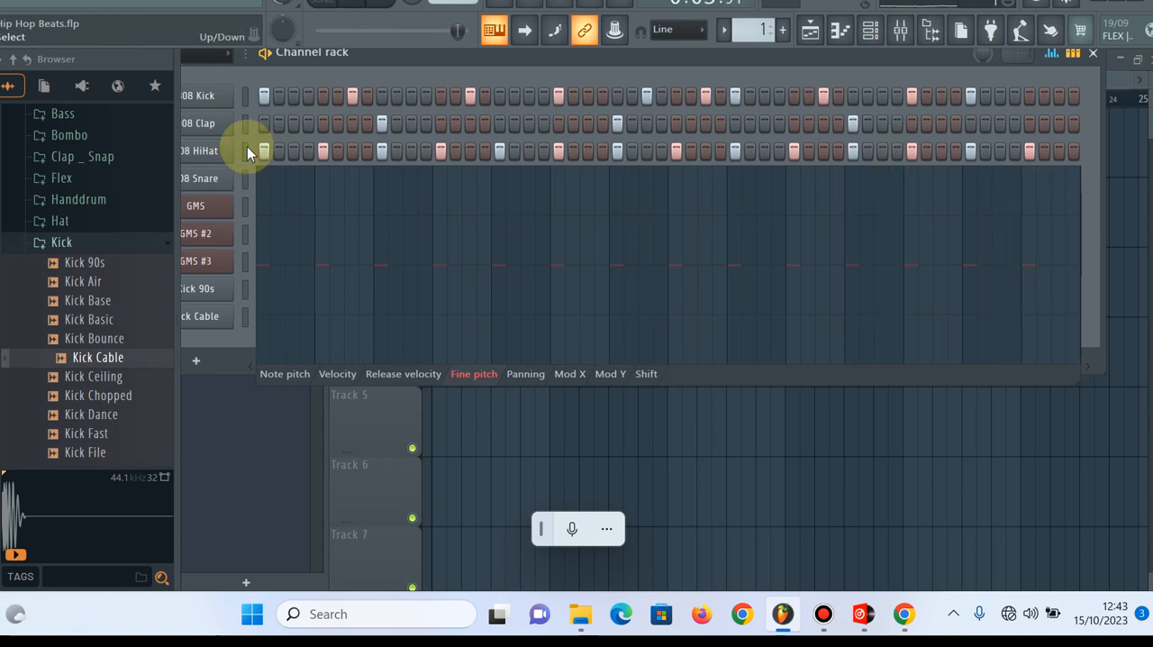
Fill the 808 HiHat row on each 2 steps and vary the fine pitch of its hits in the graph editor
right_click(223, 153)
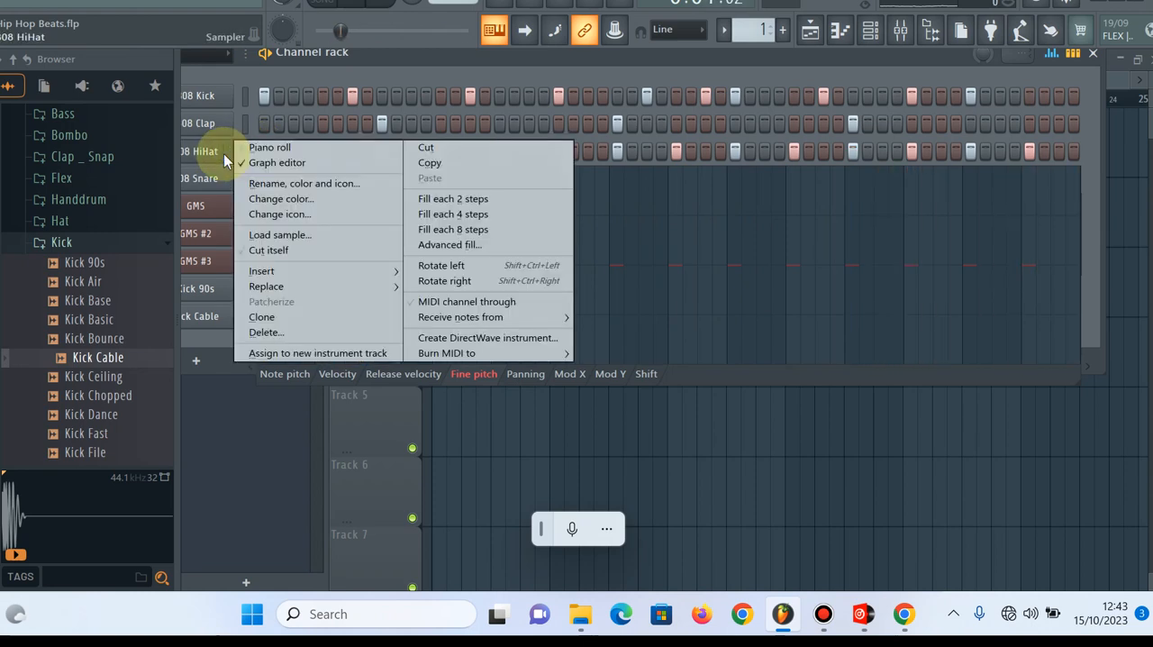
click(424, 199)
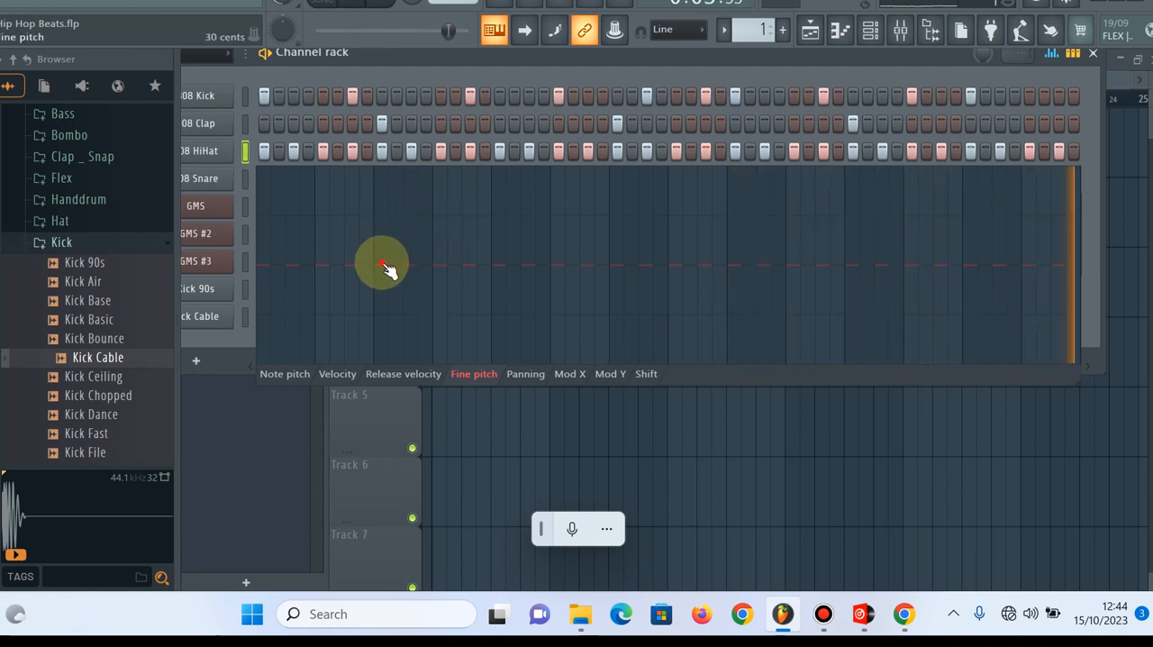
mouse_move(381, 242)
mouse_down()
mouse_move(514, 221)
mouse_move(610, 224)
mouse_move(710, 237)
mouse_move(798, 288)
mouse_move(886, 311)
mouse_move(975, 289)
mouse_move(905, 276)
mouse_move(973, 270)
mouse_move(916, 276)
mouse_move(947, 267)
mouse_move(386, 267)
mouse_move(597, 265)
mouse_move(233, 205)
mouse_up()
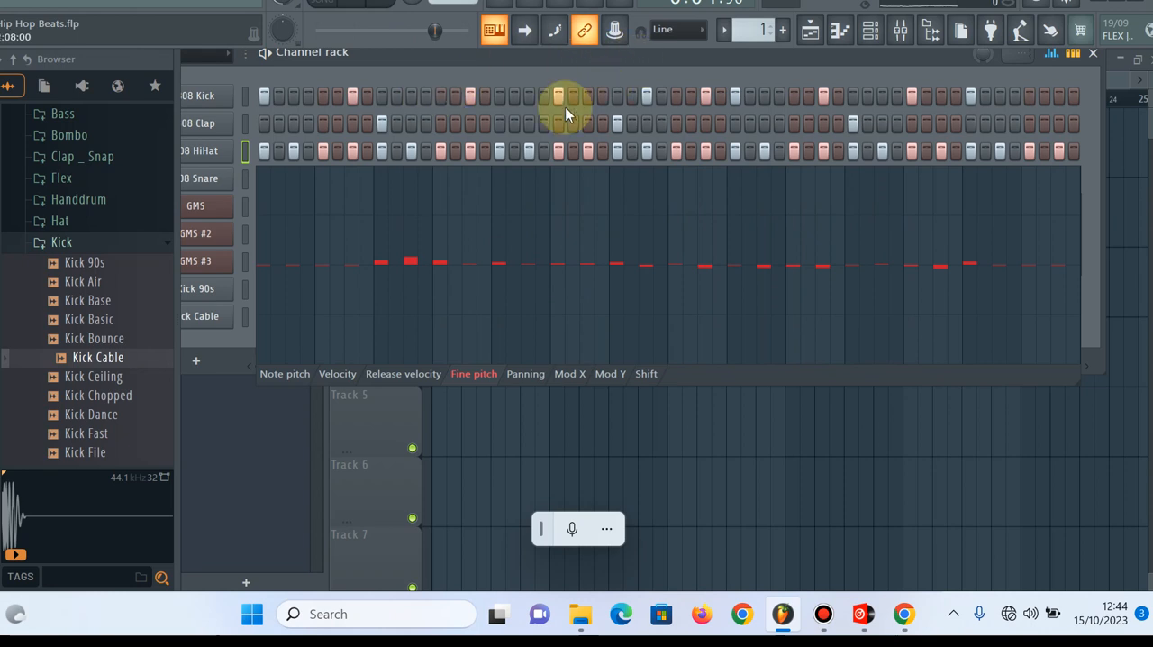
drag(375, 64, 530, 92)
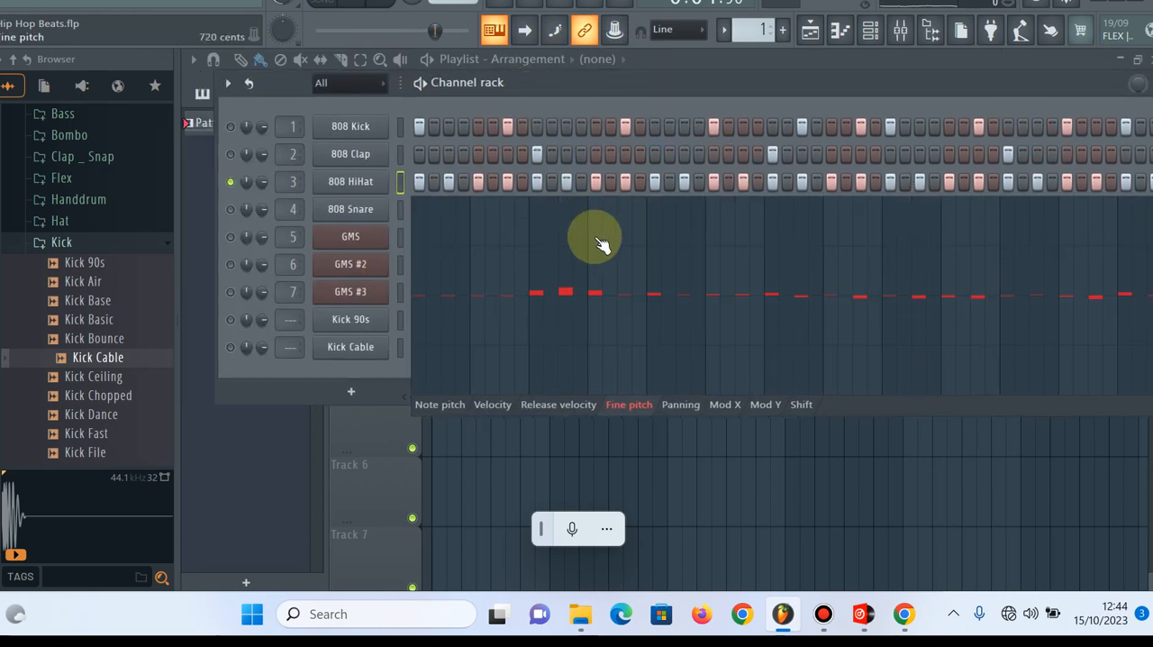
Show and hide the playlist, channel rack and piano roll windows in turn, finishing with the playlist and channel rack open
click(820, 70)
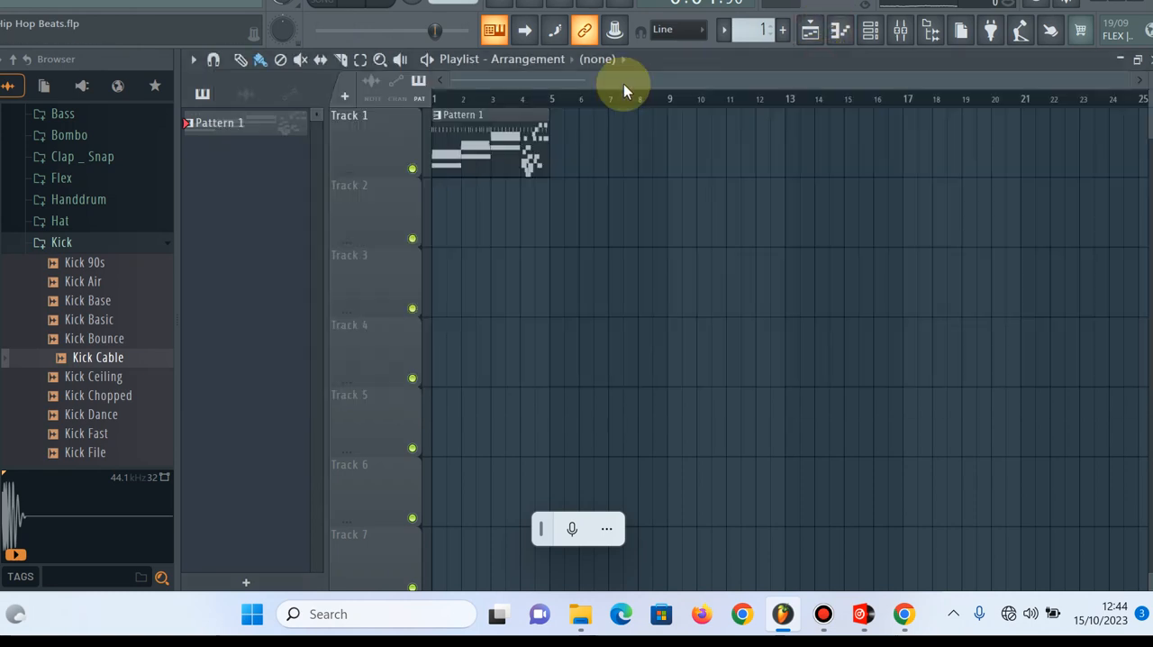
click(810, 38)
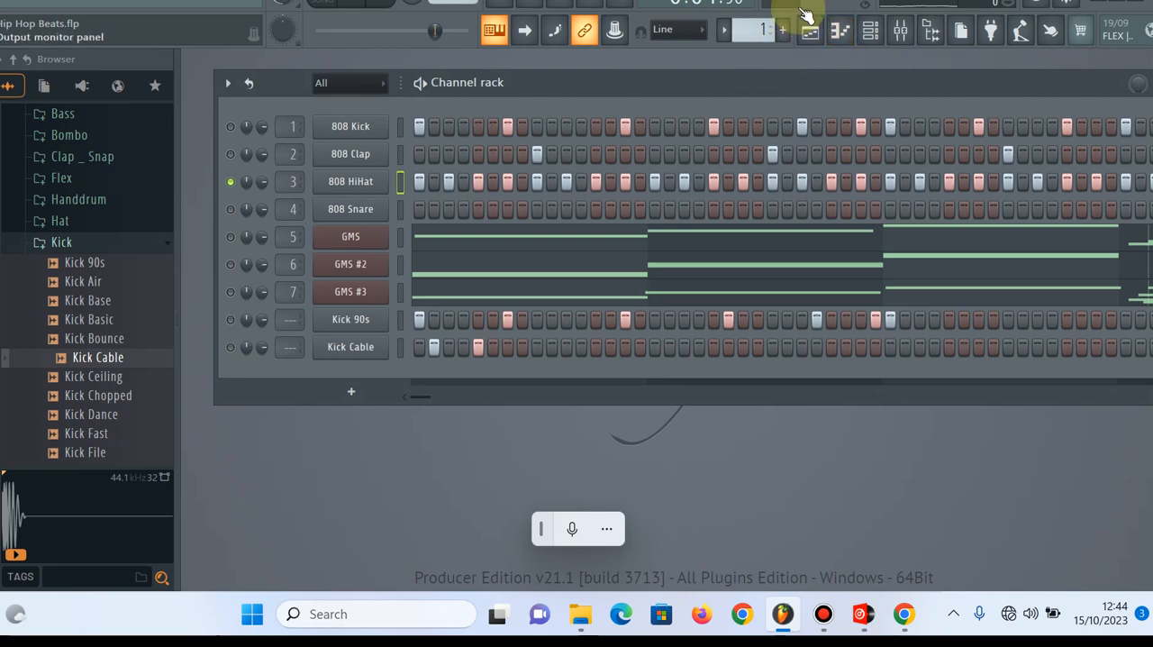
click(818, 30)
click(819, 31)
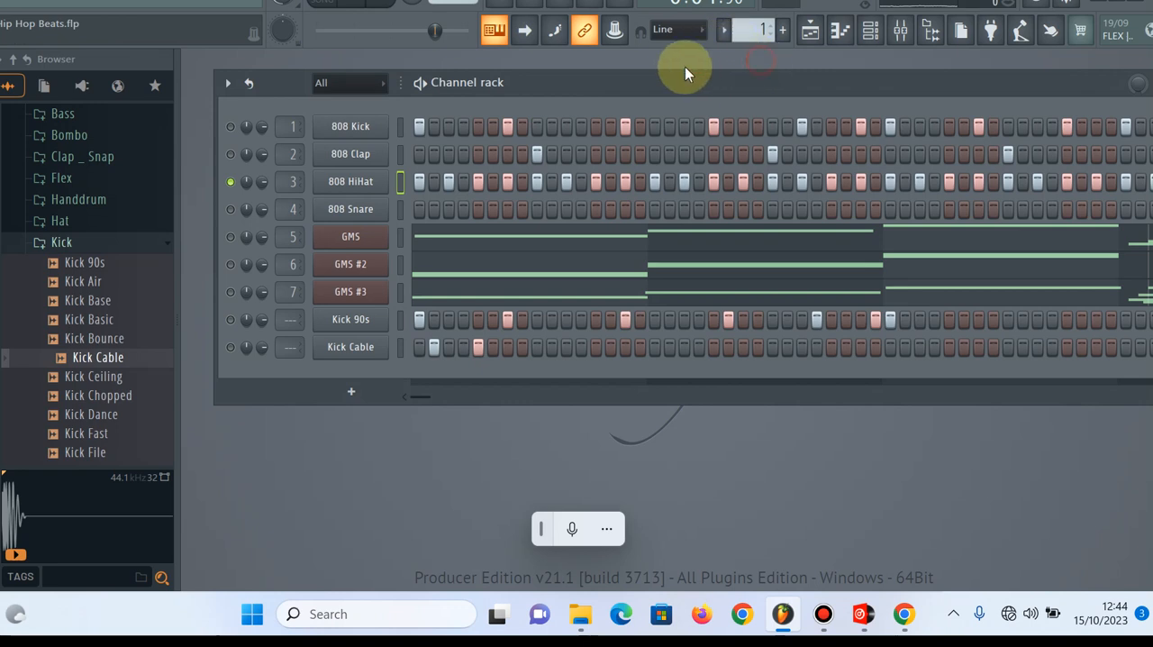
click(881, 38)
click(882, 38)
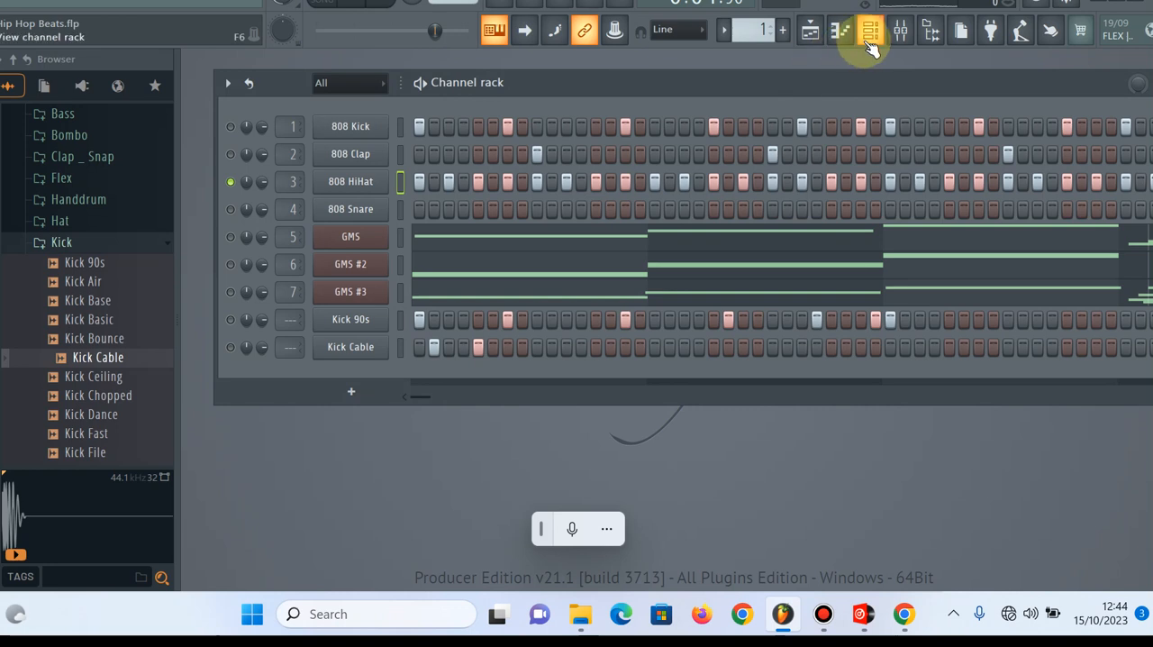
click(840, 31)
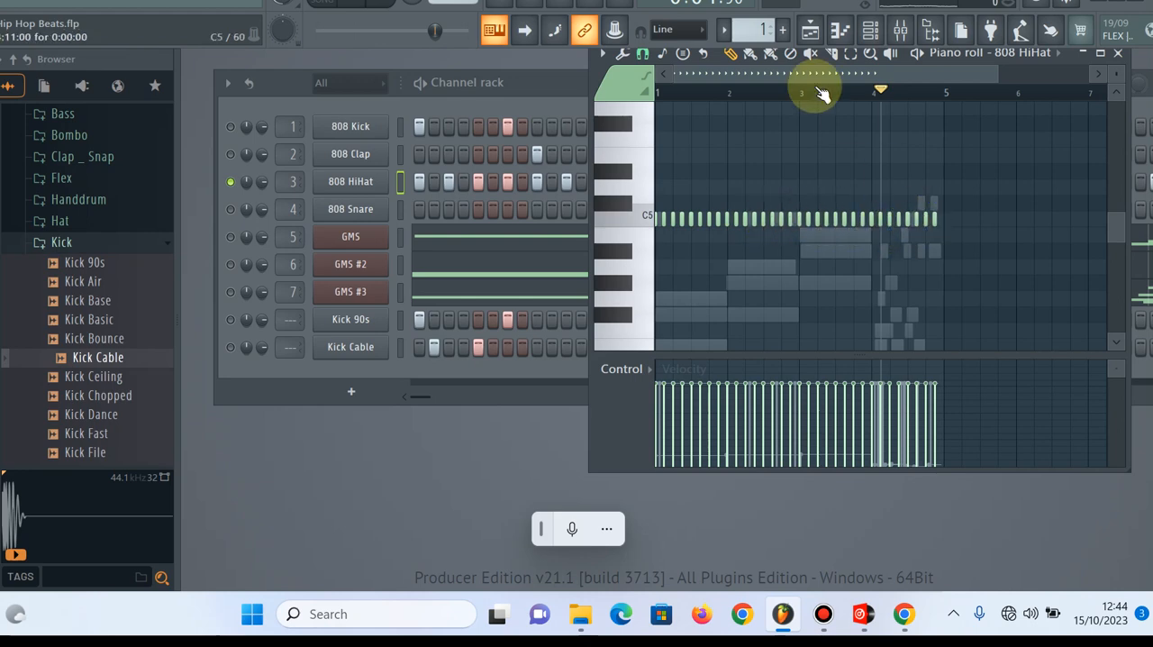
click(838, 34)
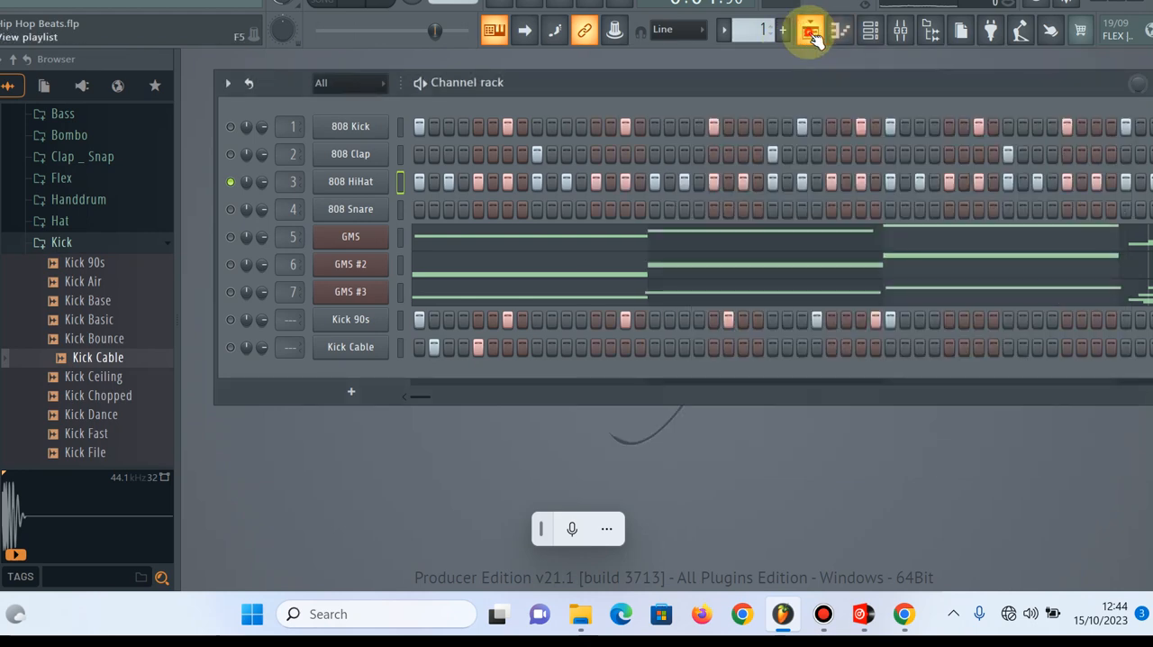
click(811, 33)
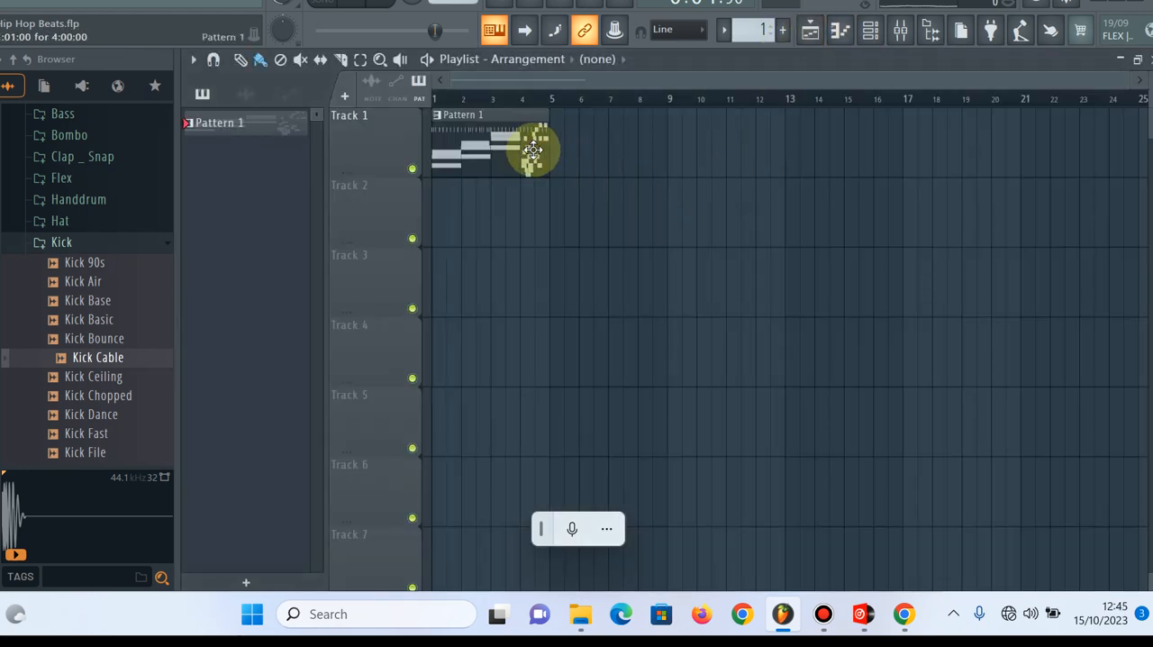
click(869, 31)
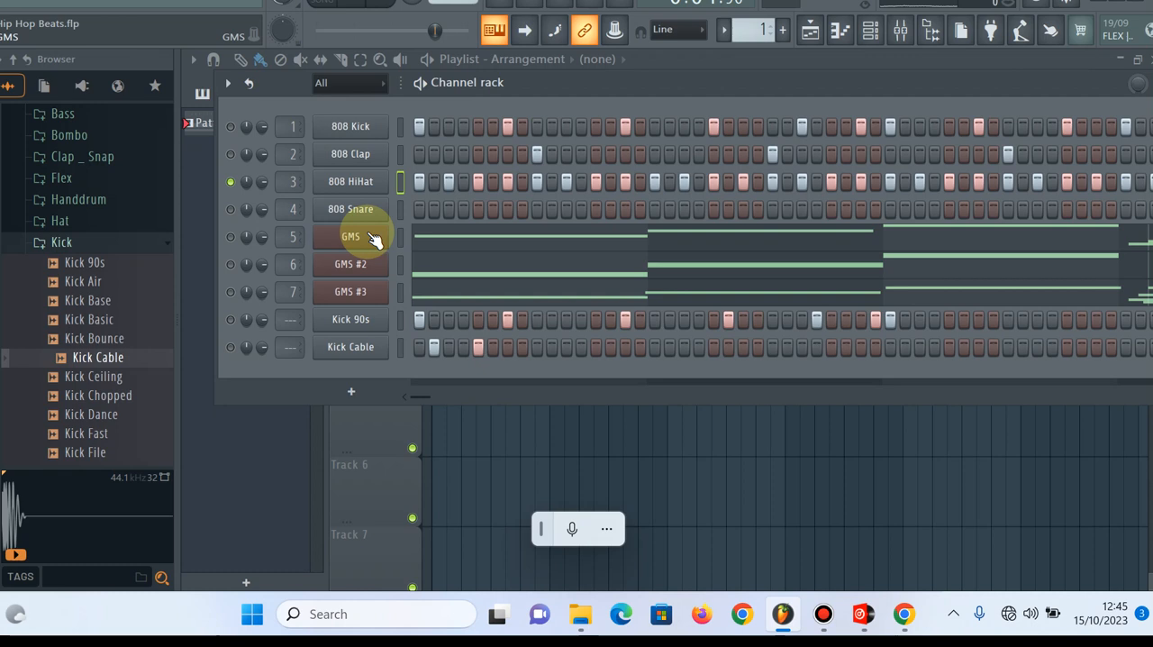
Unmute and select the GMS channel, and play a few single notes on it, including G4 and A4
click(231, 236)
click(402, 239)
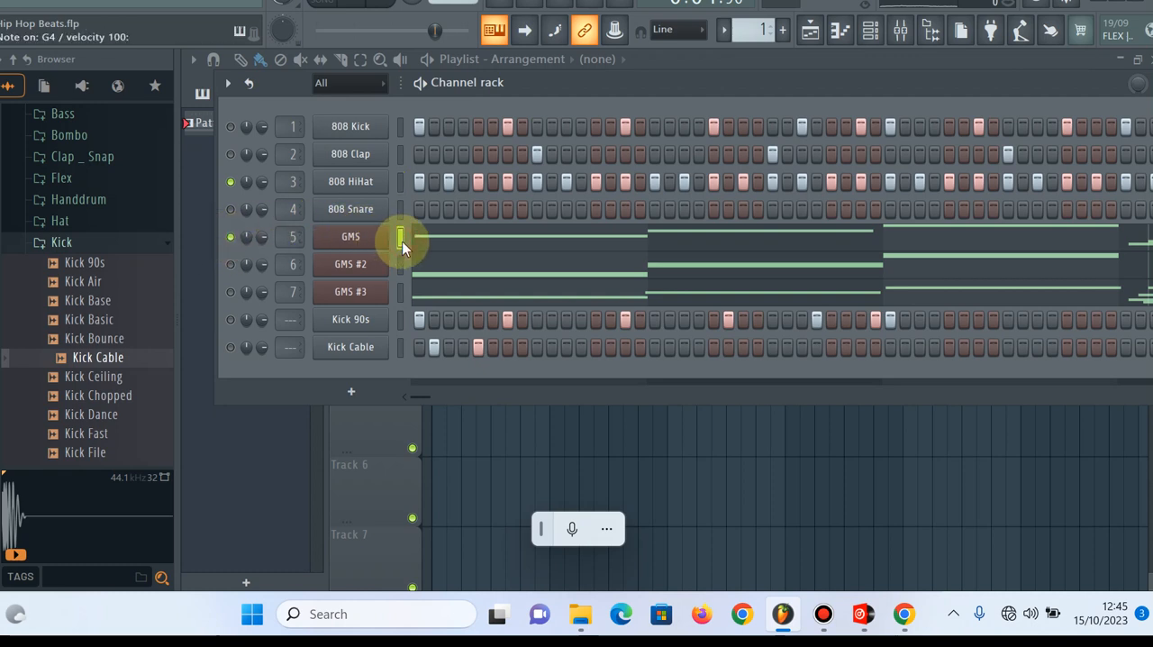
key(b)
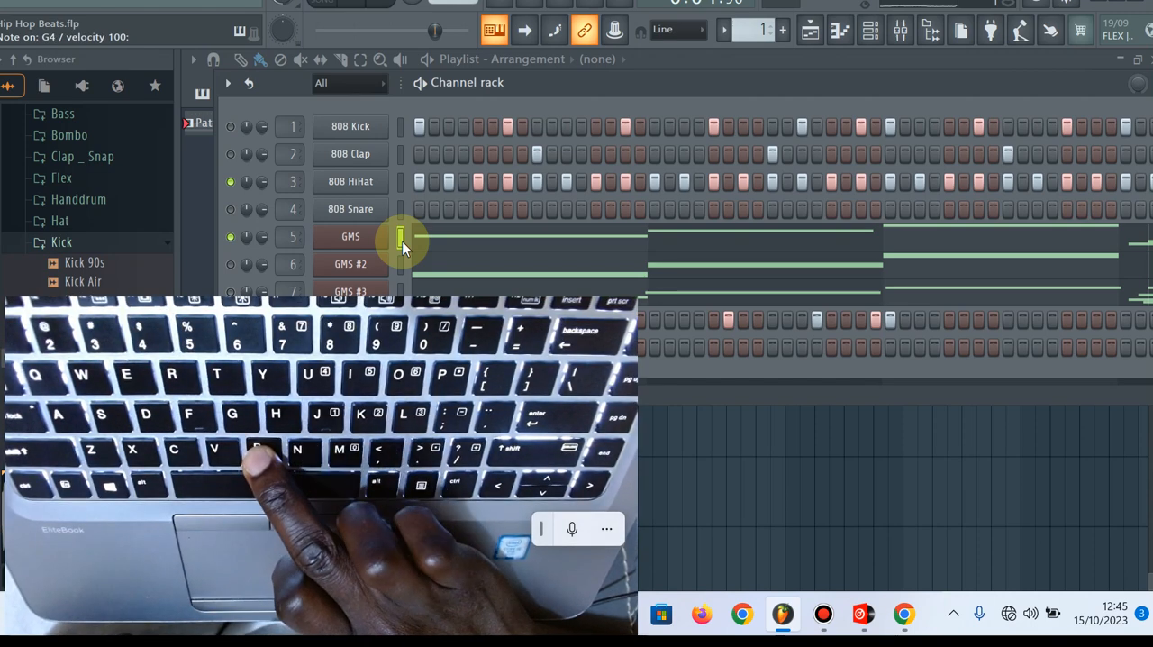
key(n)
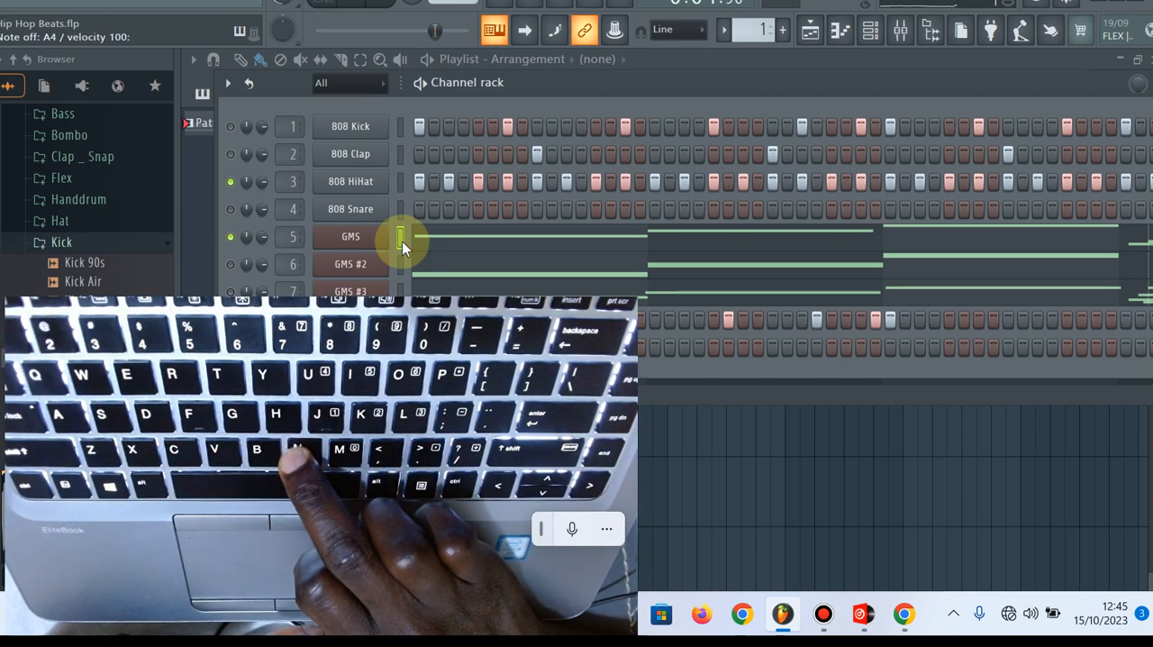
key(m)
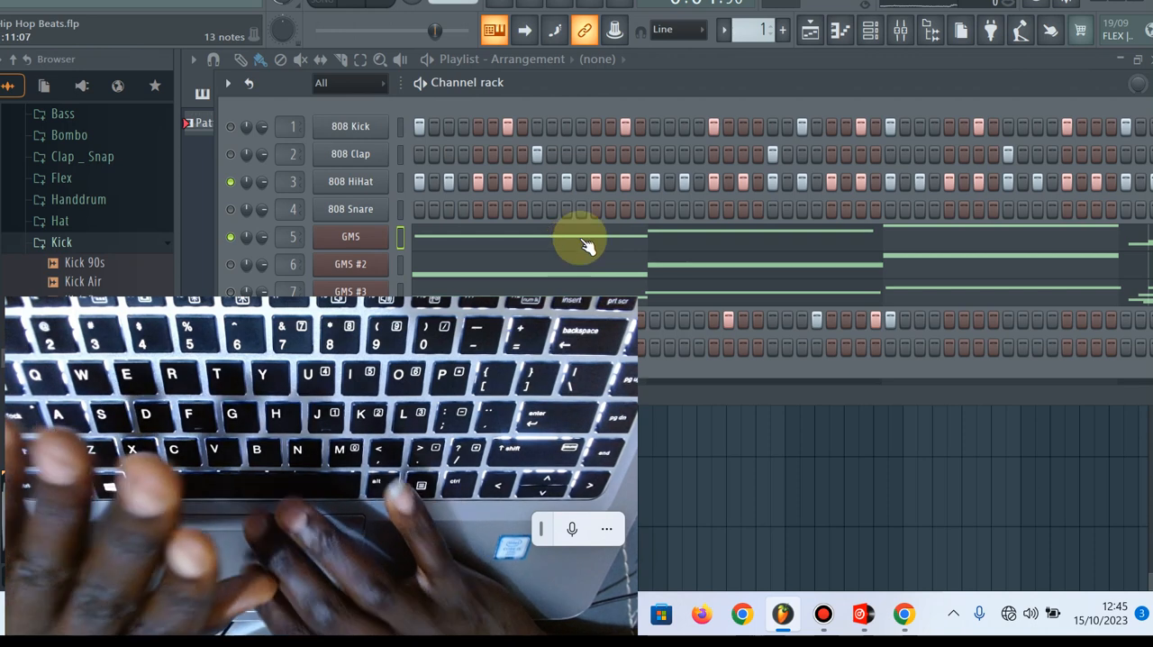
Examine the GMS channel's options and the list of plugins that can be added as a new channel
right_click(382, 236)
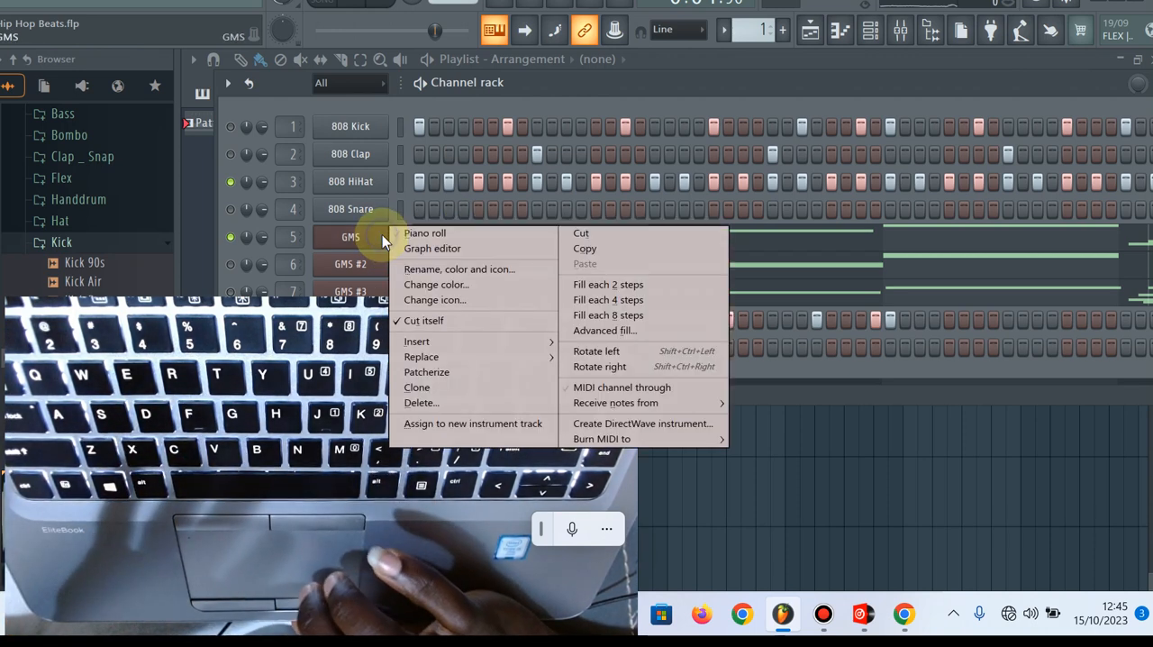
click(348, 236)
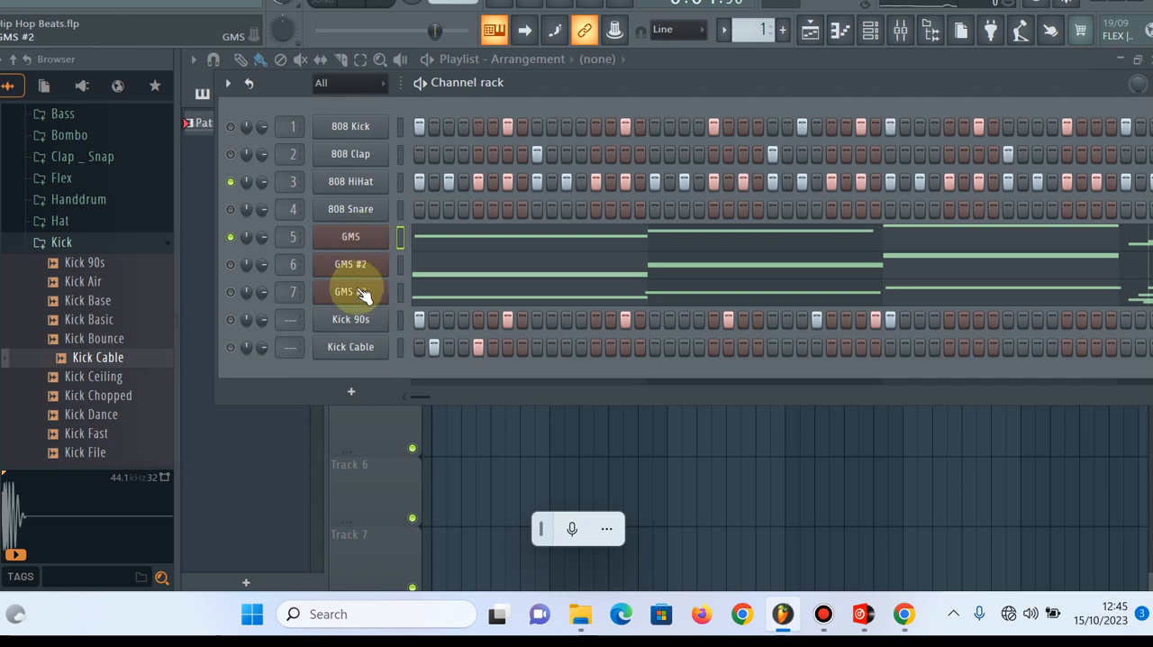
click(352, 393)
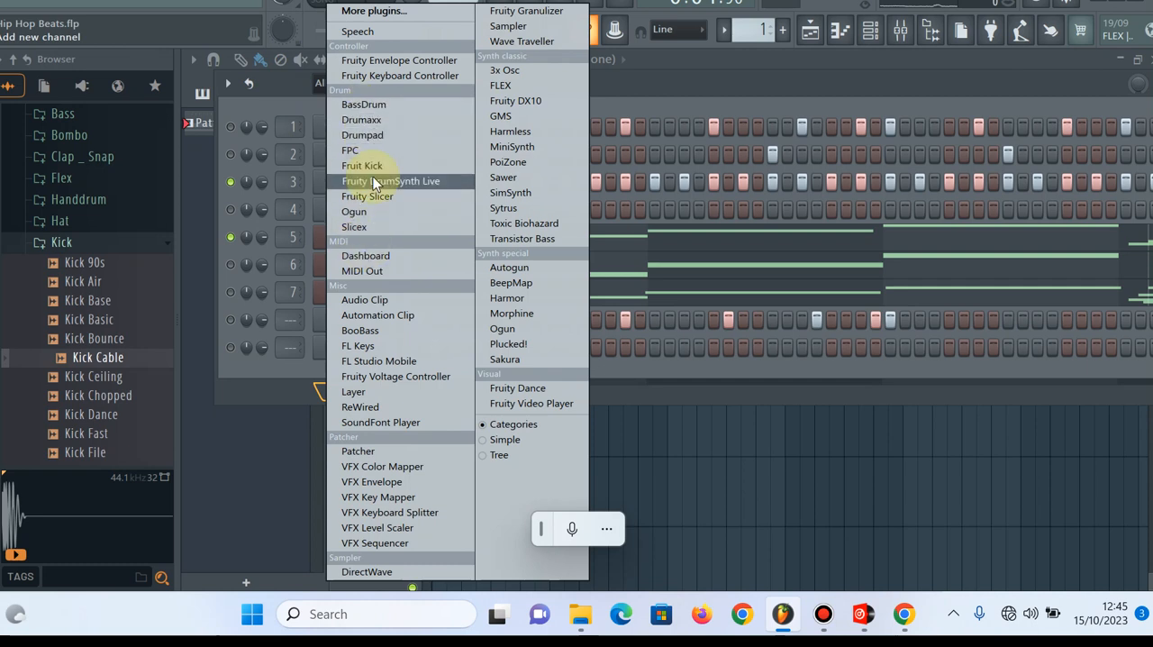
click(296, 106)
Open the GMS synthesizer's presets library and choose Harsh Lead 2 from the Leads & Synths bank
click(341, 236)
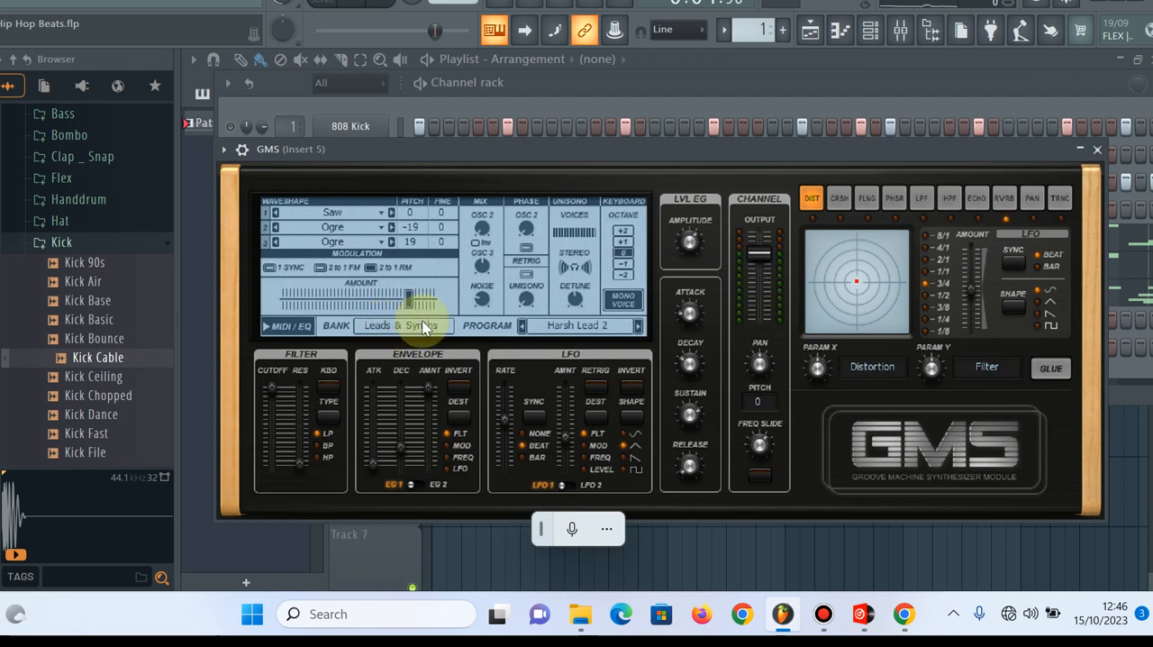
click(569, 328)
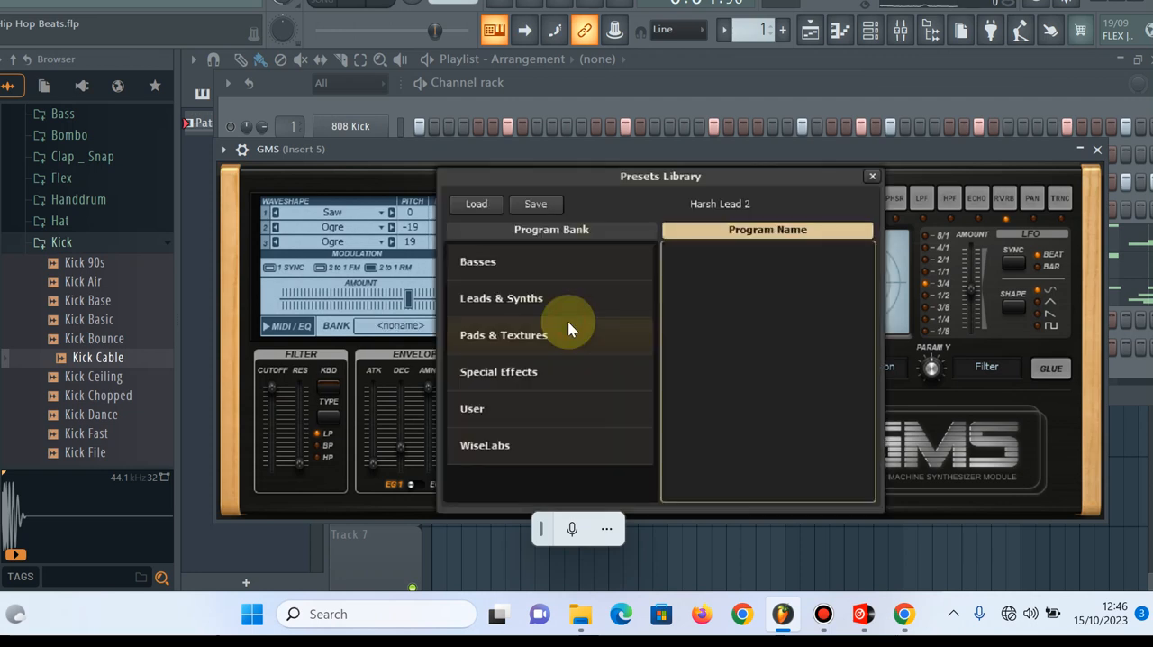
click(871, 173)
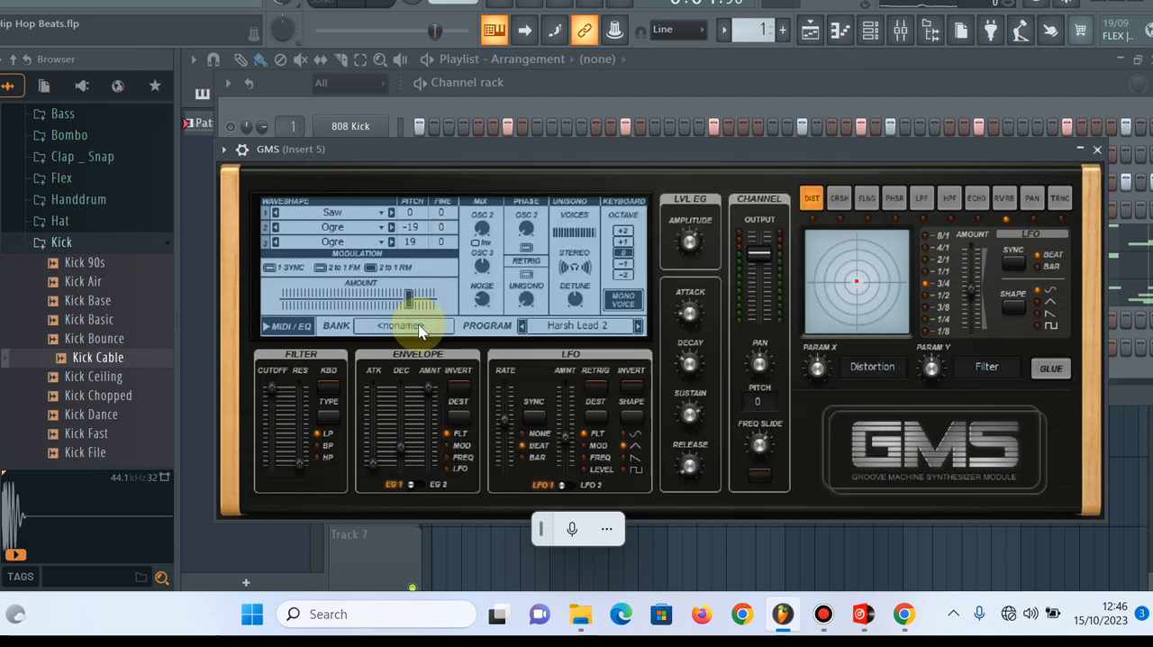
click(419, 328)
click(490, 301)
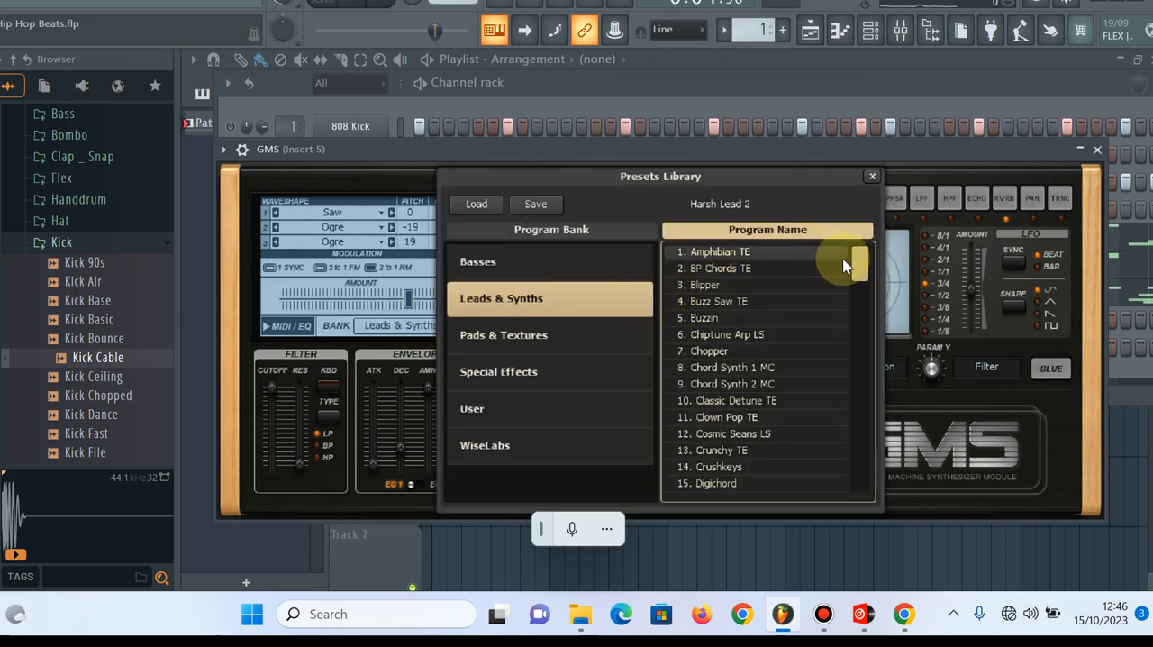
drag(856, 264, 878, 326)
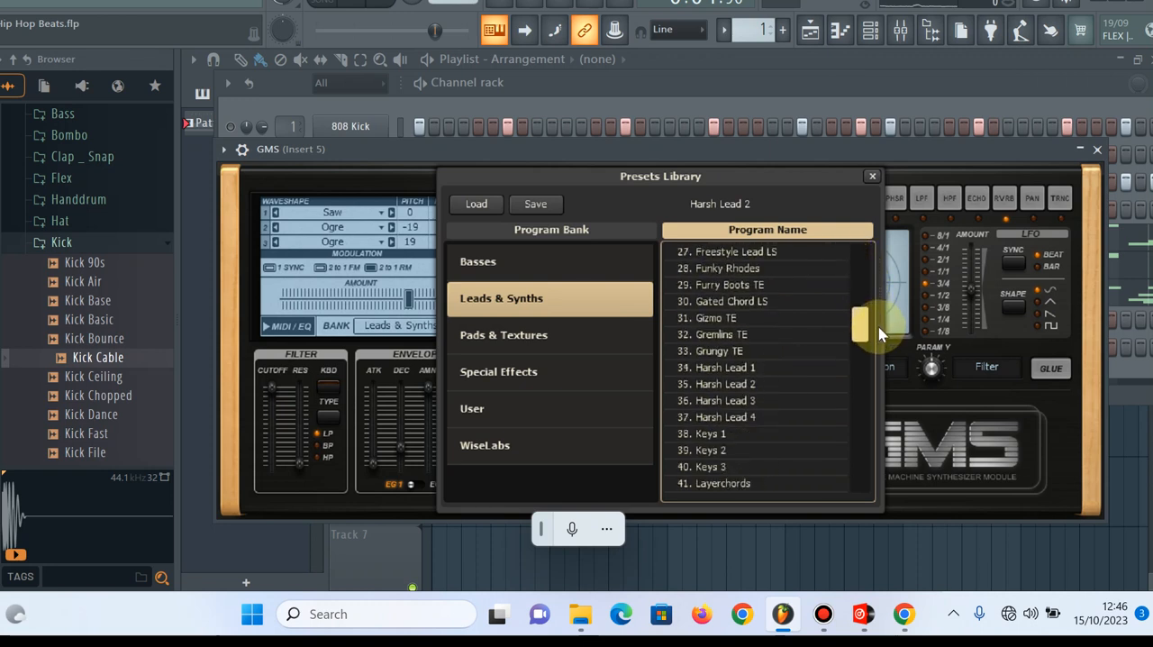
click(765, 387)
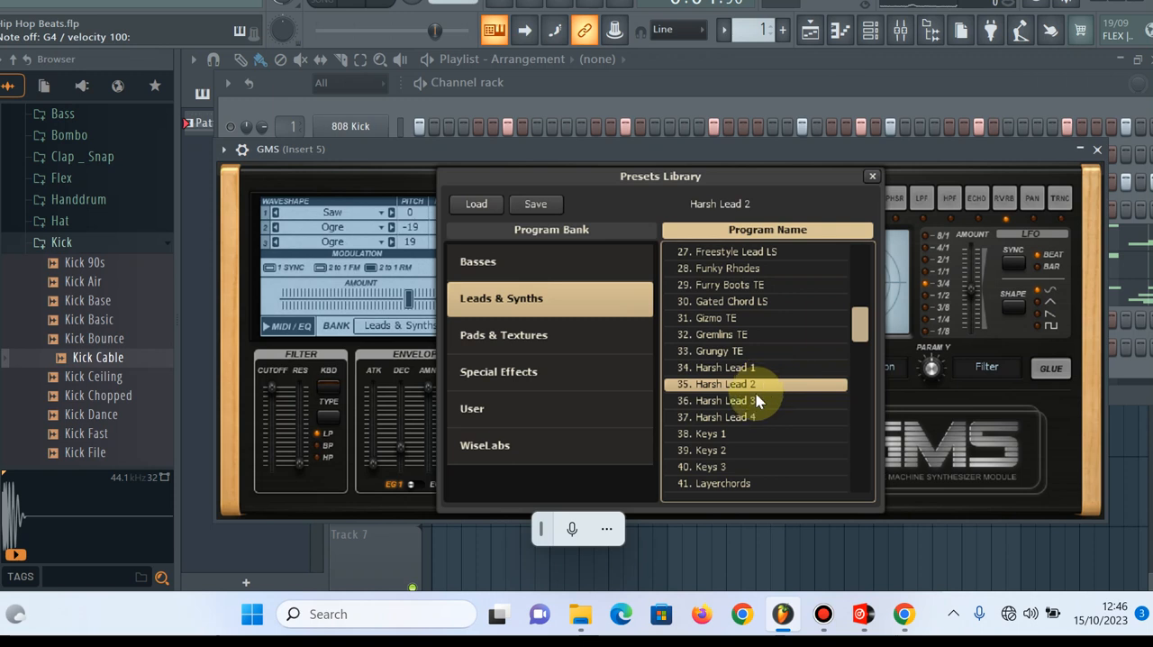
Change the GMS preset to Harsh Lead 3 and play a short phrase around G4 and A4 to hear it
click(754, 402)
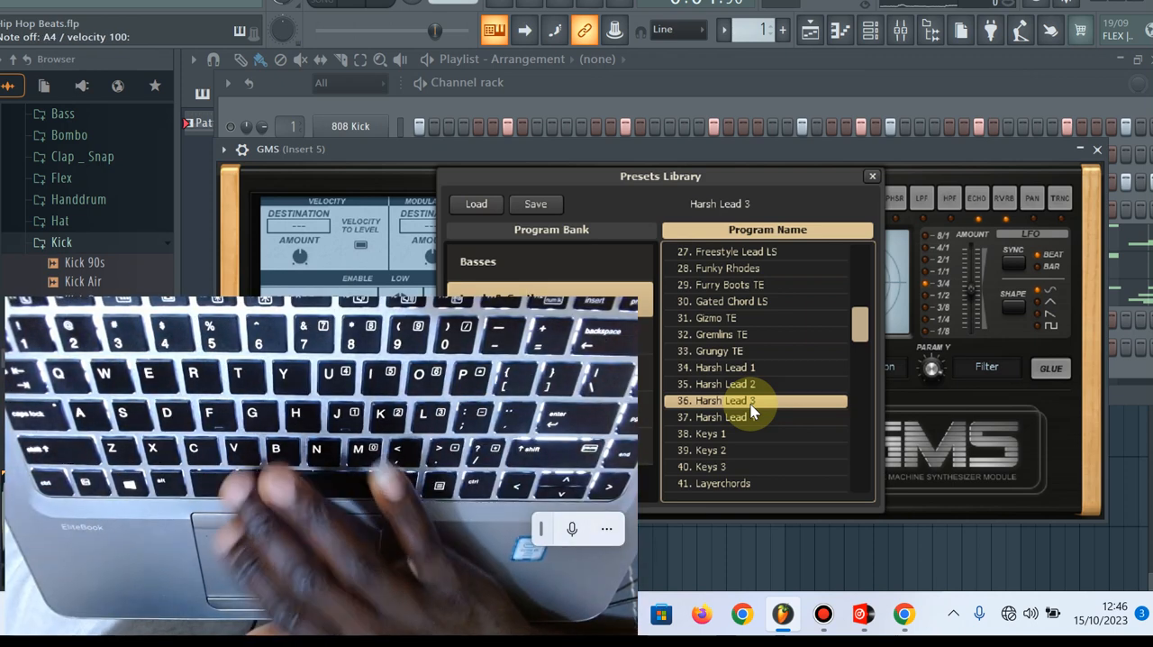
key(n)
key(n)
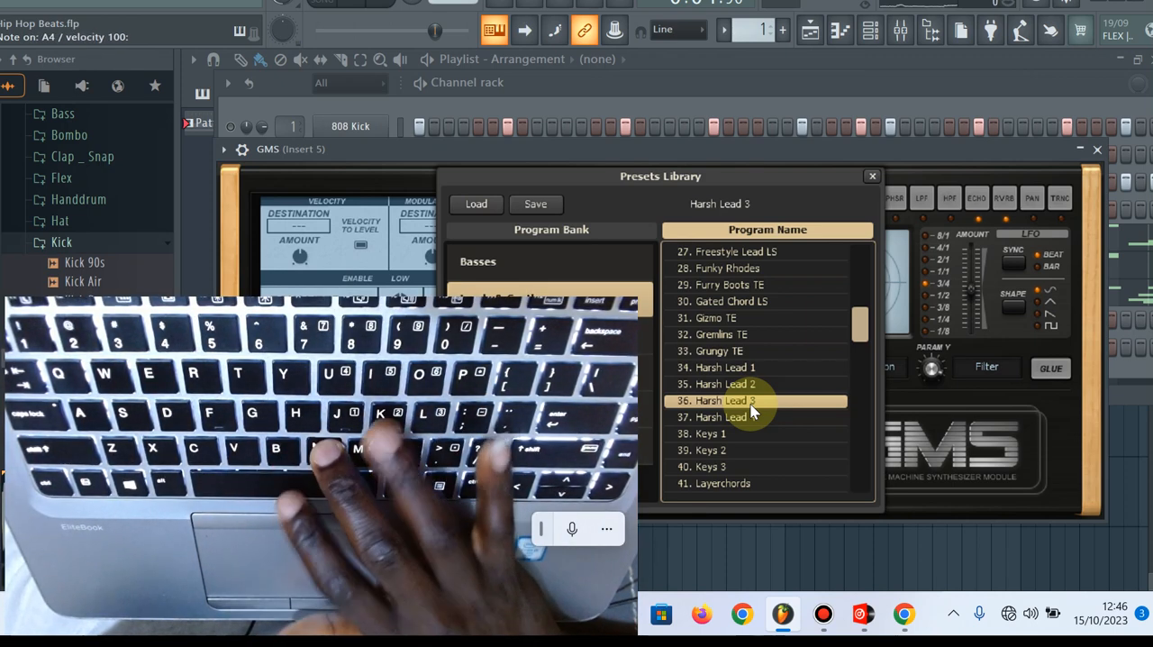
key(n)
key(v)
key(b)
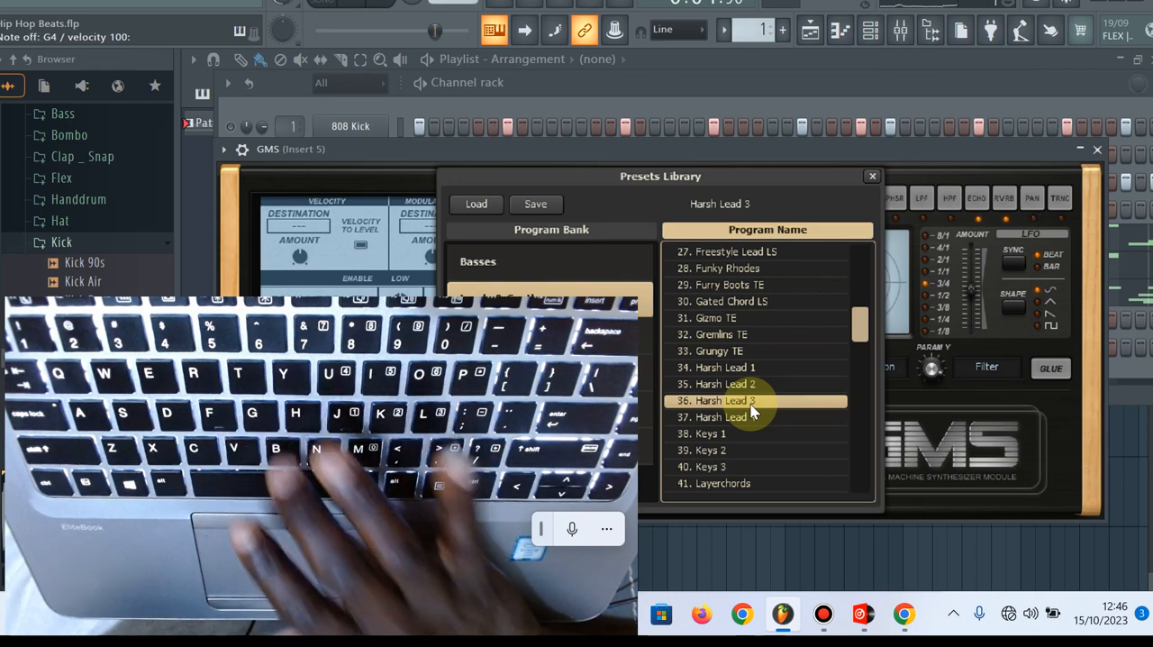
Switch the GMS preset back to Harsh Lead 2, play a short phrase around G4 and close the synthesizer
click(754, 384)
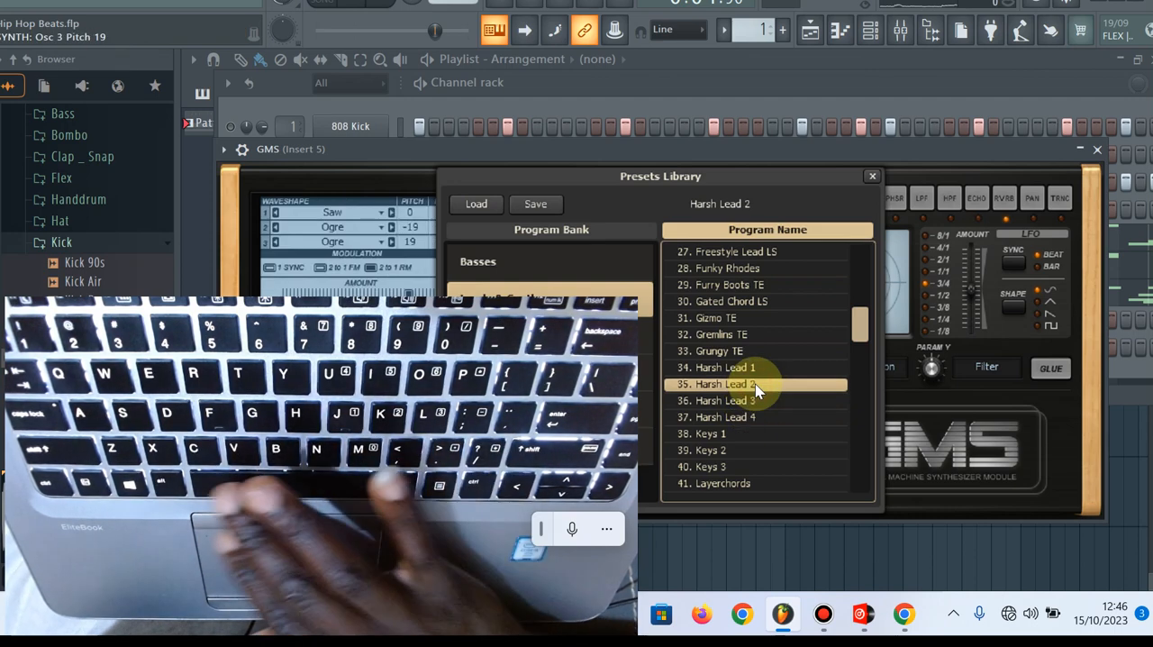
key(v)
key(b)
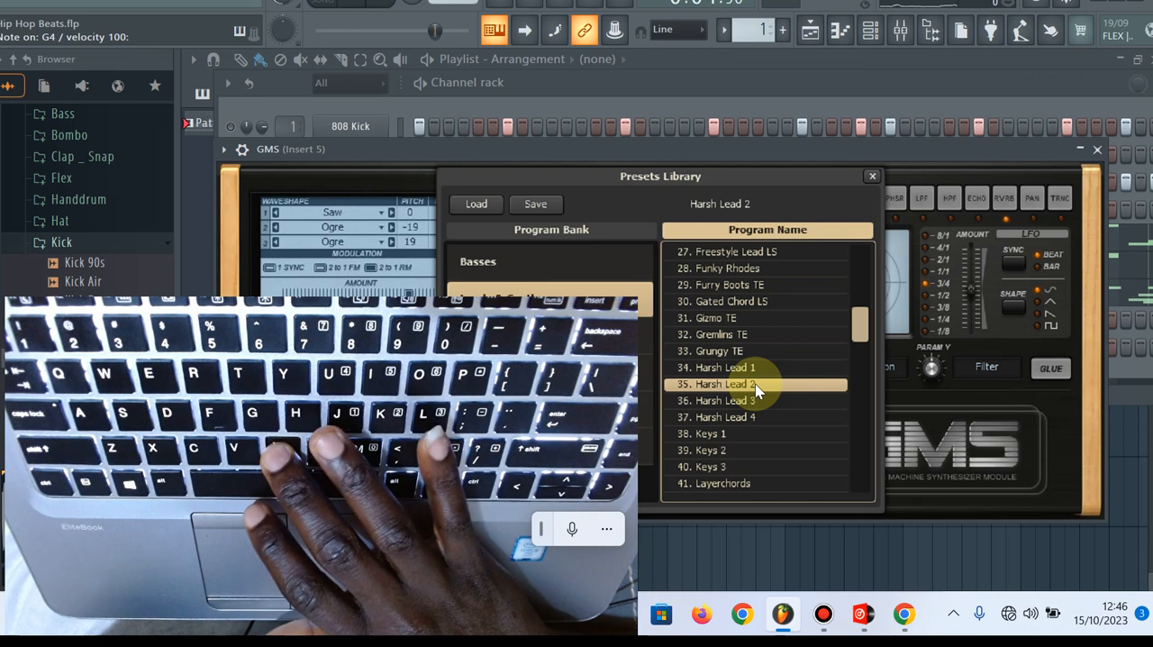
key(n)
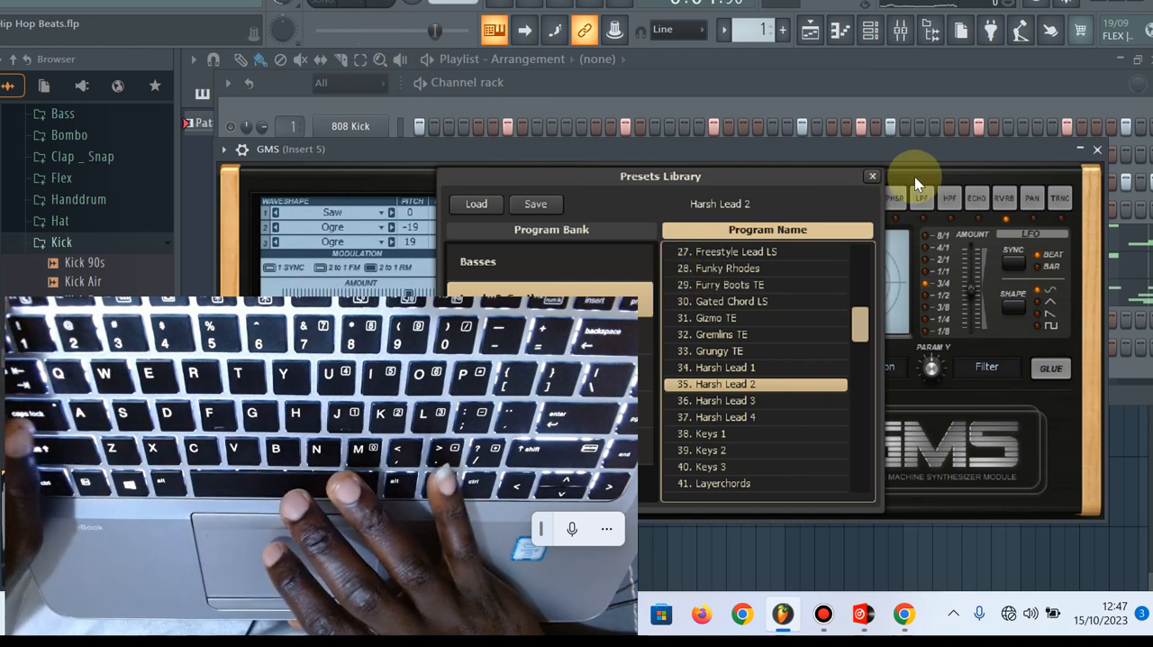
key(Escape)
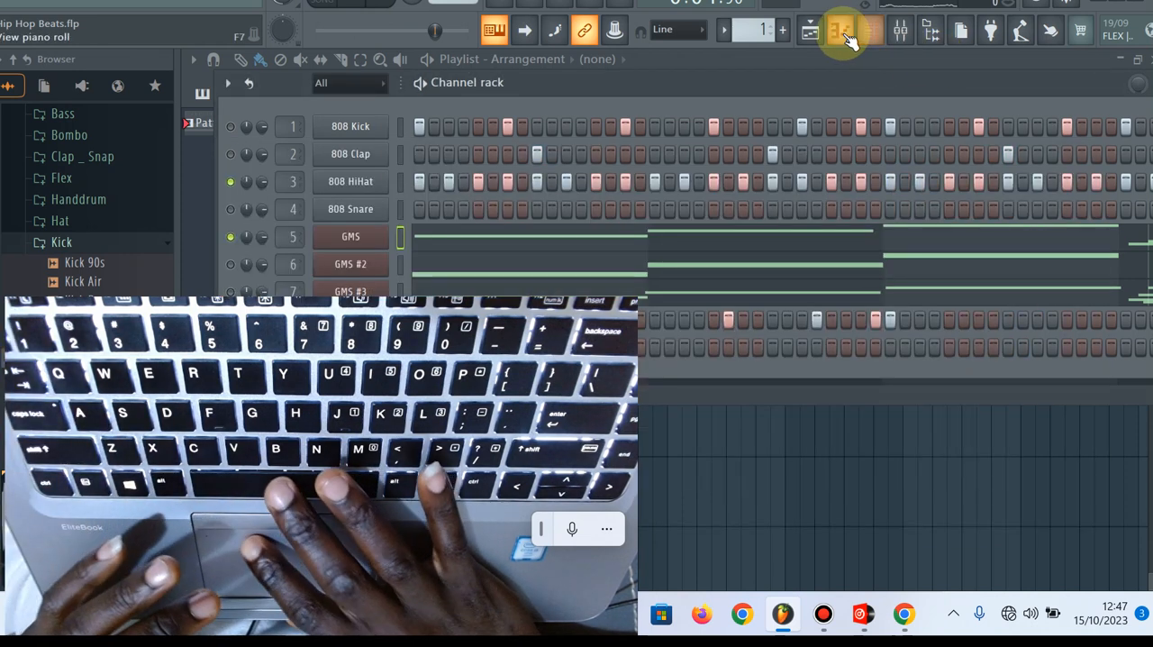
Mute the GMS channel and show its notes in the piano roll with the playhead at the start
click(847, 36)
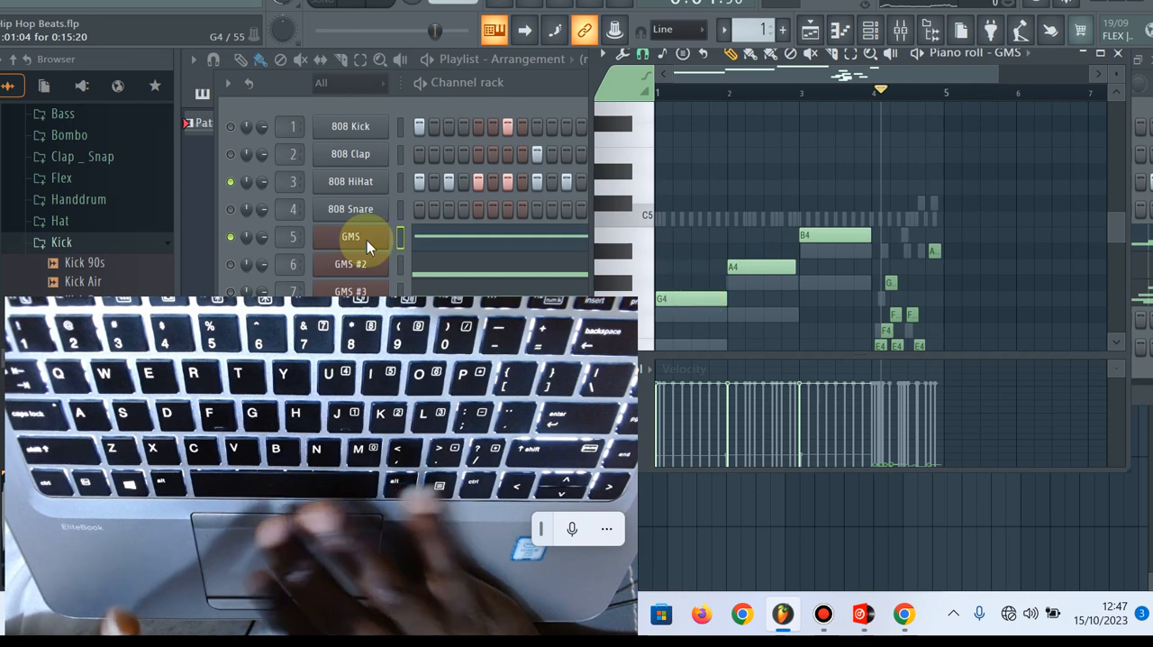
key(Escape)
click(231, 237)
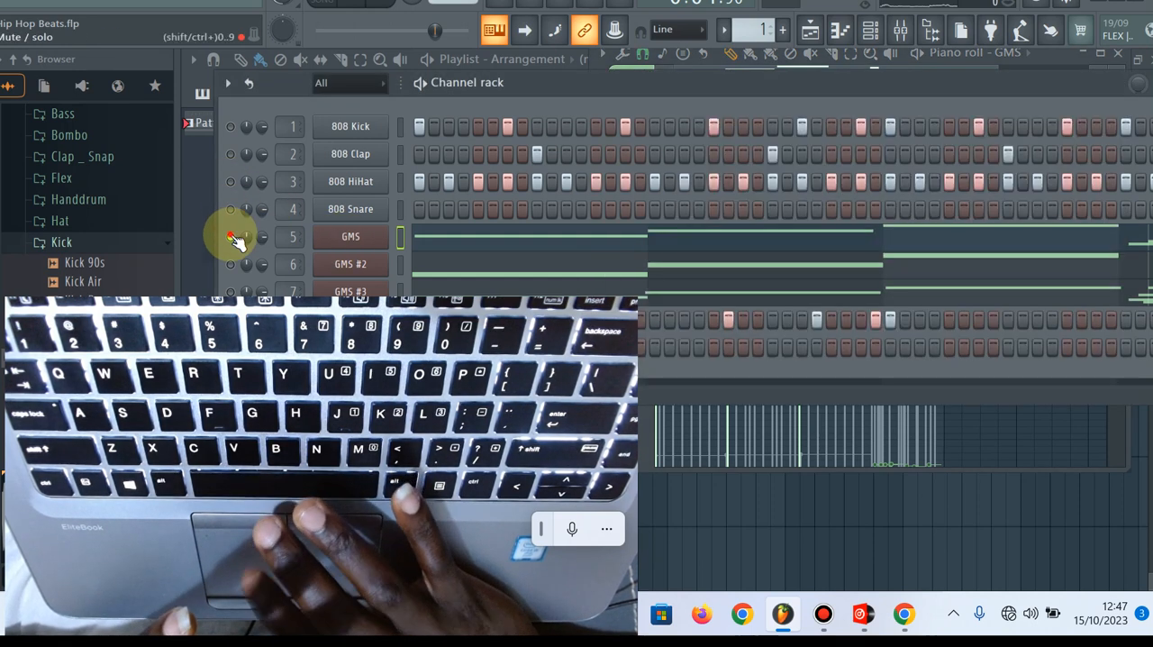
click(830, 40)
click(830, 41)
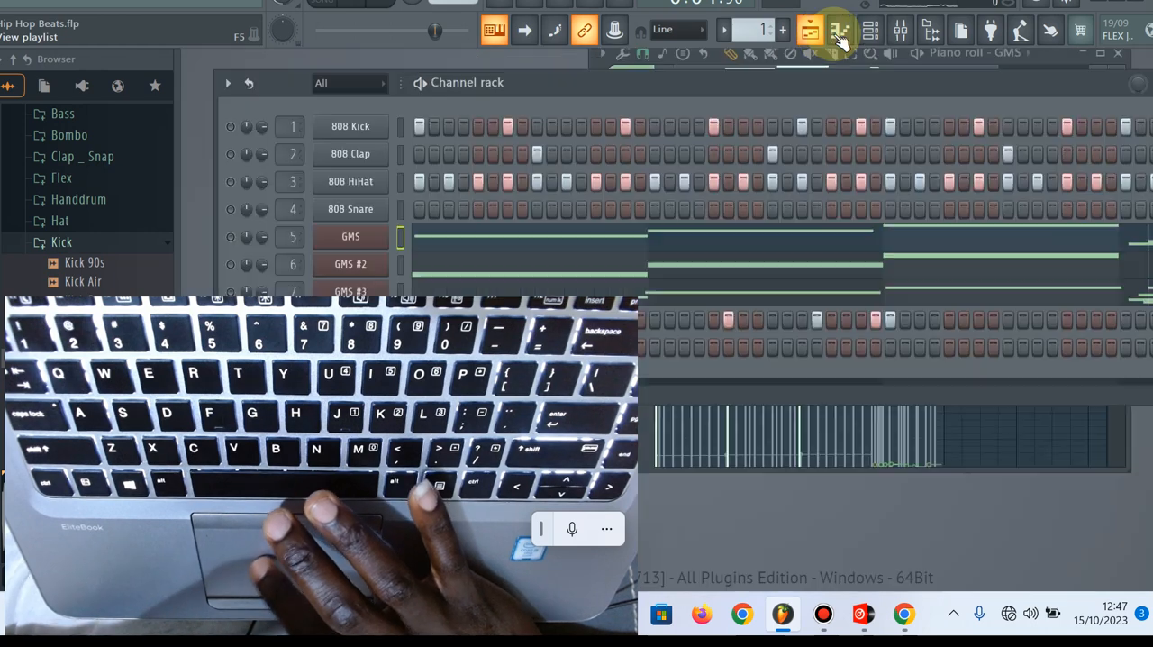
click(839, 34)
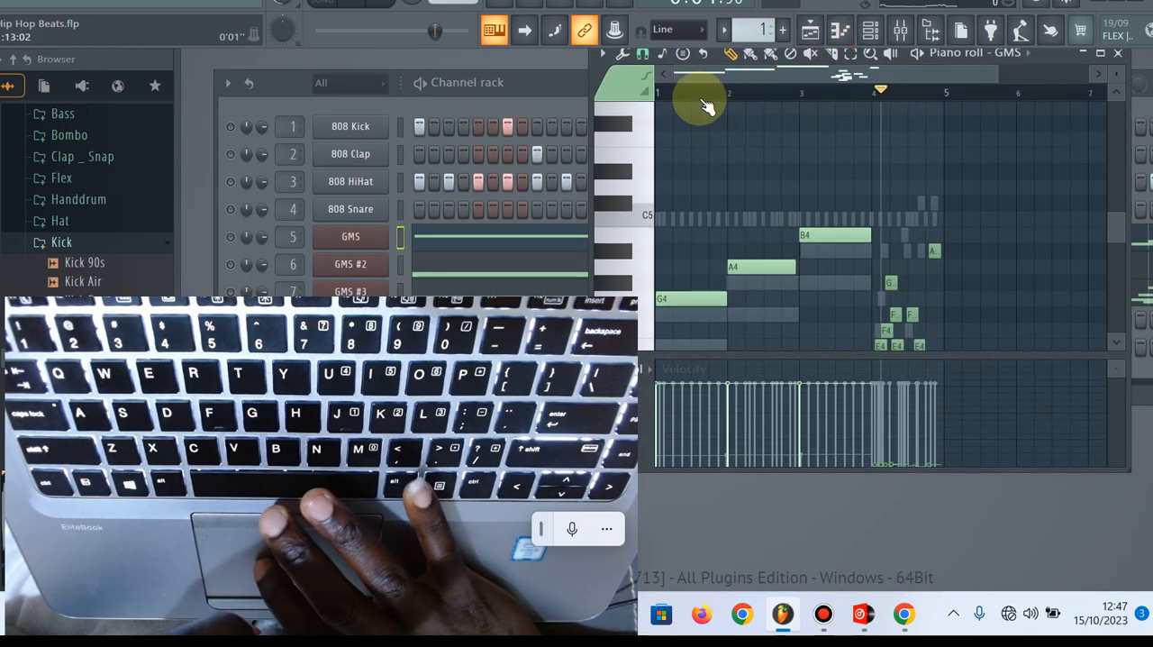
click(649, 93)
drag(645, 94, 644, 95)
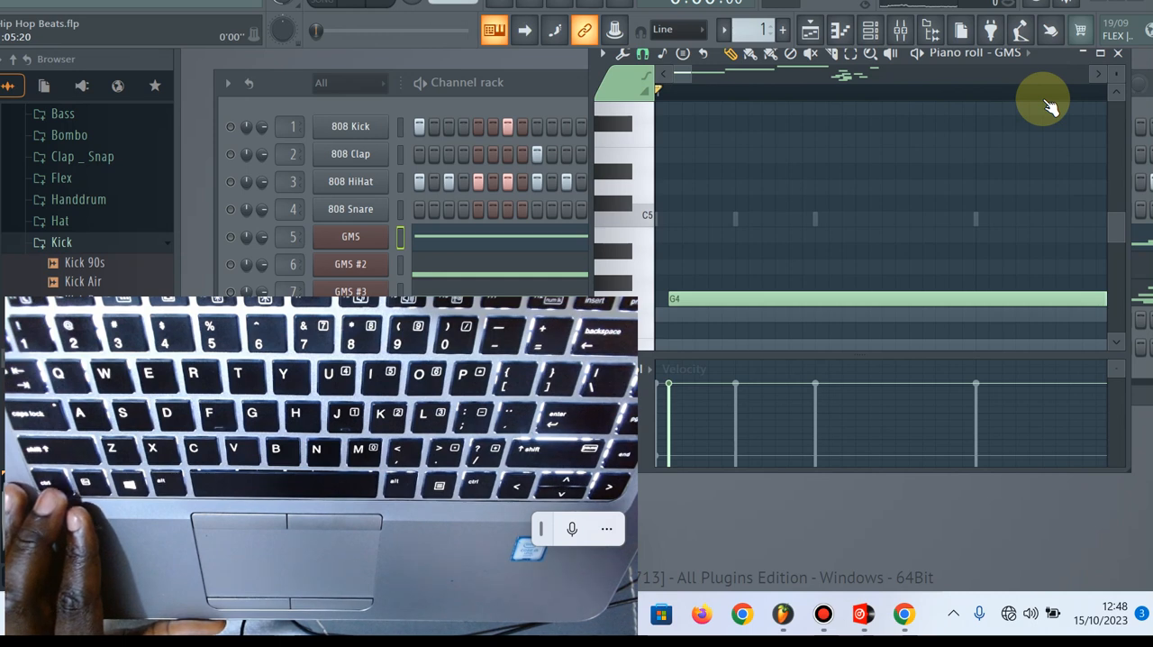
Examine the whole GMS melody in the piano roll, from the long G4, A4 and B4 notes to the short closing notes
click(1001, 66)
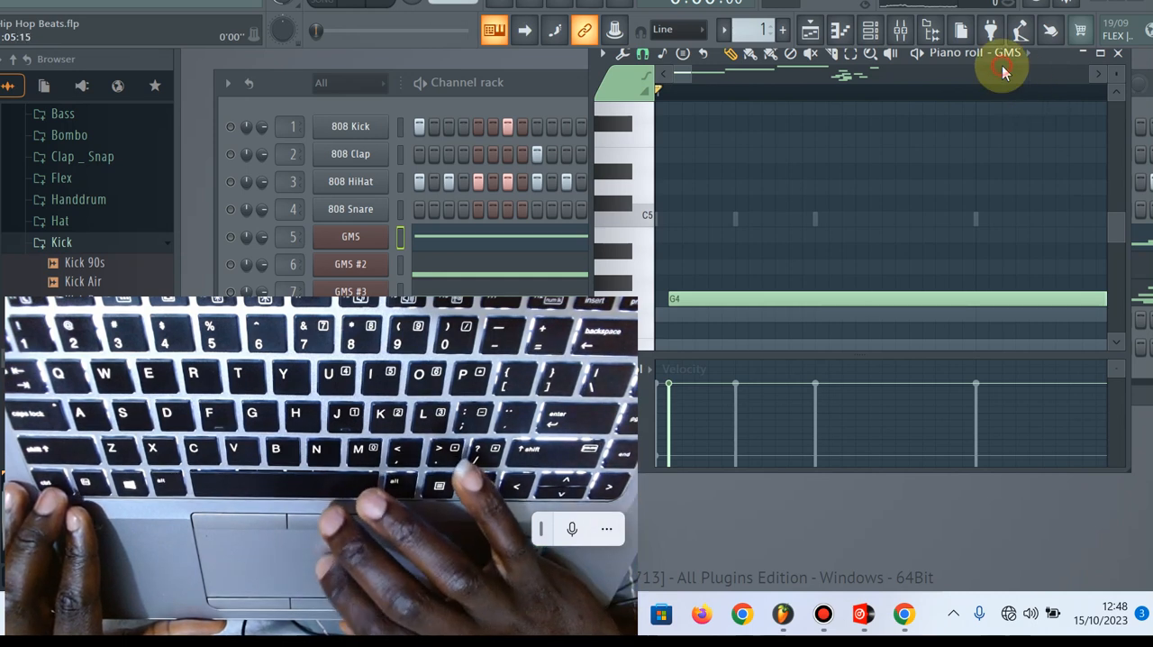
key(Page_Down)
key(Page_Down)
key(Page_Down)
key(Page_Down)
key(Page_Down)
key(Page_Down)
key(Page_Down)
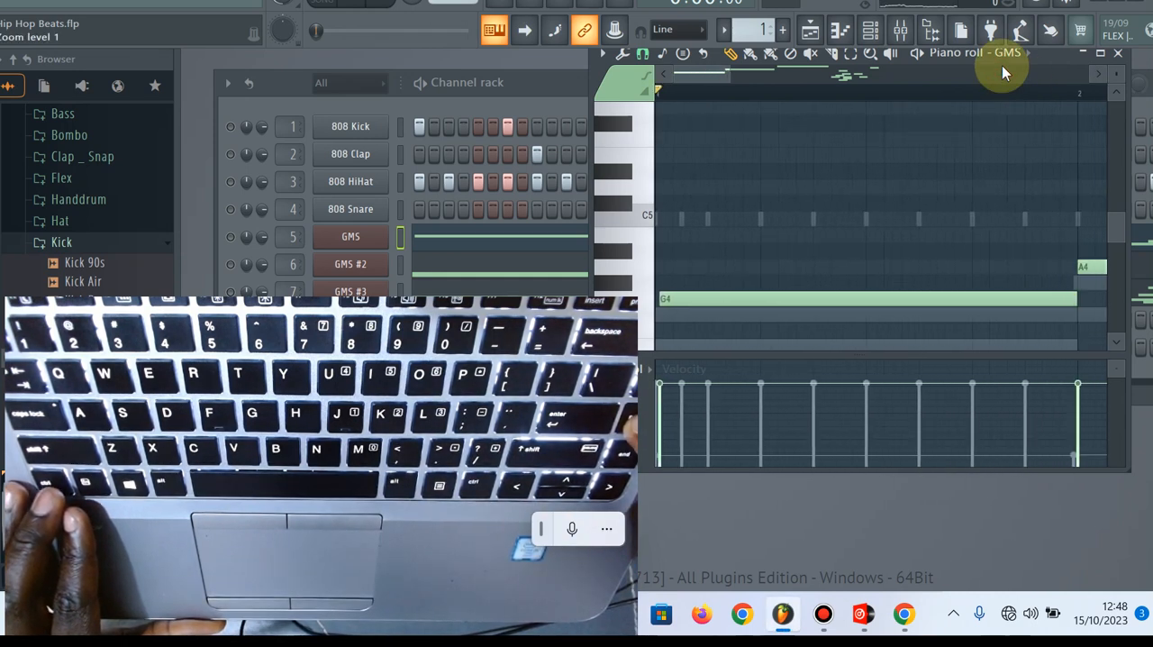
key(Page_Down)
key(Page_Down)
key(Page_Down)
key(Page_Down)
key(Page_Down)
key(Page_Down)
key(Page_Down)
key(Page_Down)
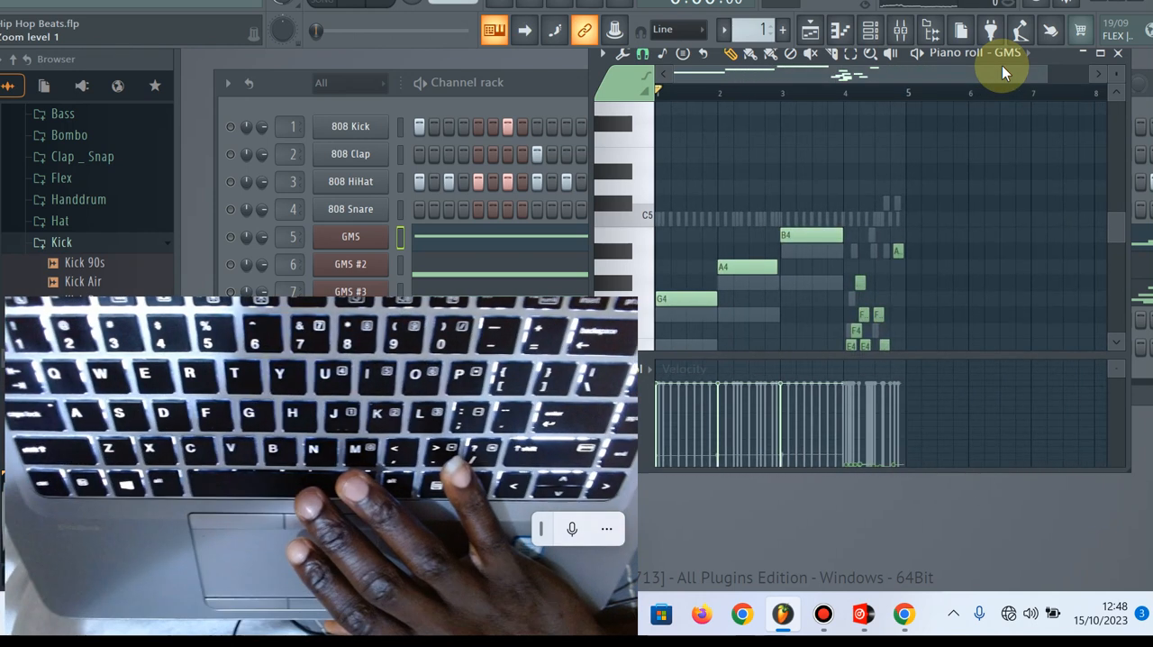
key(space)
key(space)
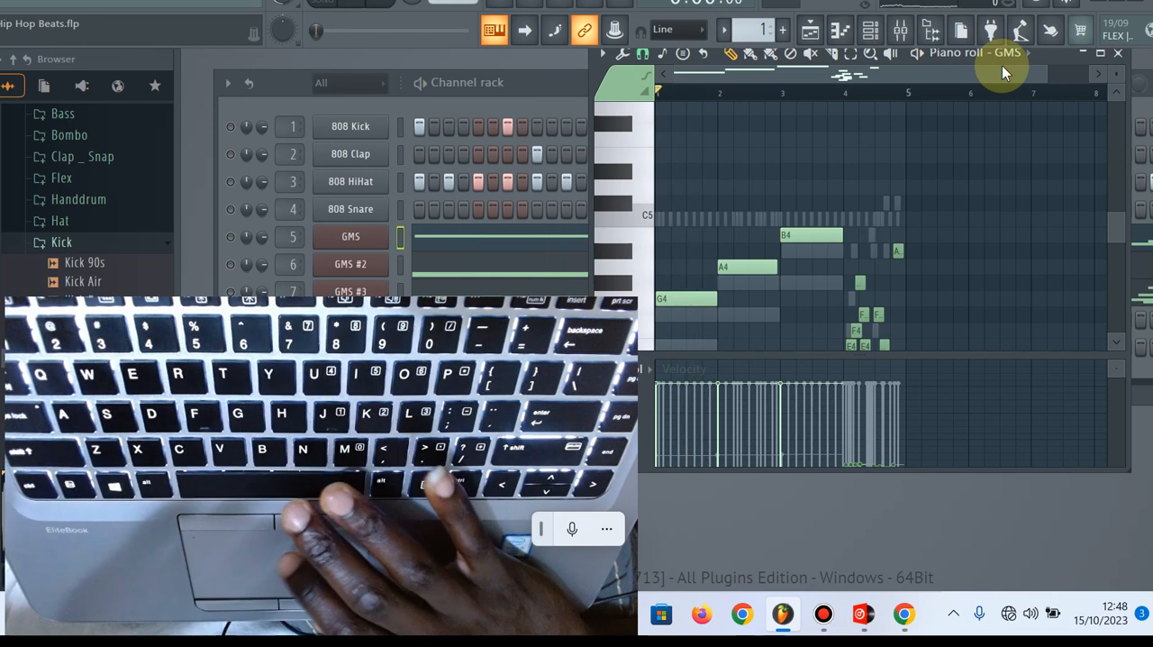
Unmute the GMS channel and play its melody while following the notes in the piano roll
click(230, 239)
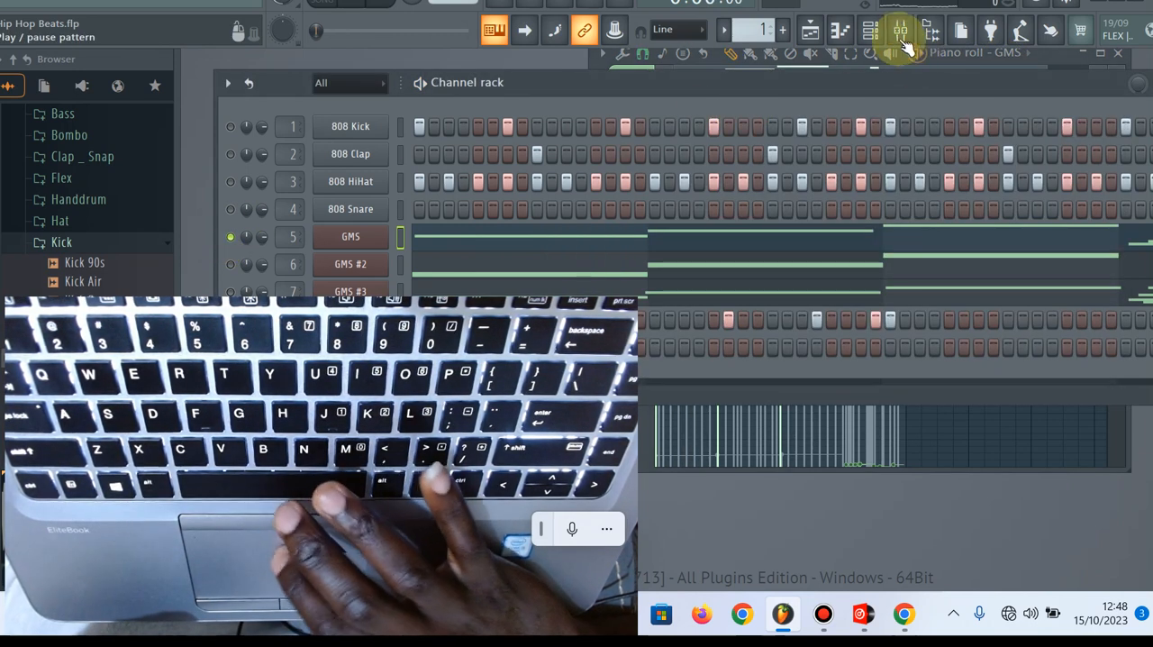
click(815, 38)
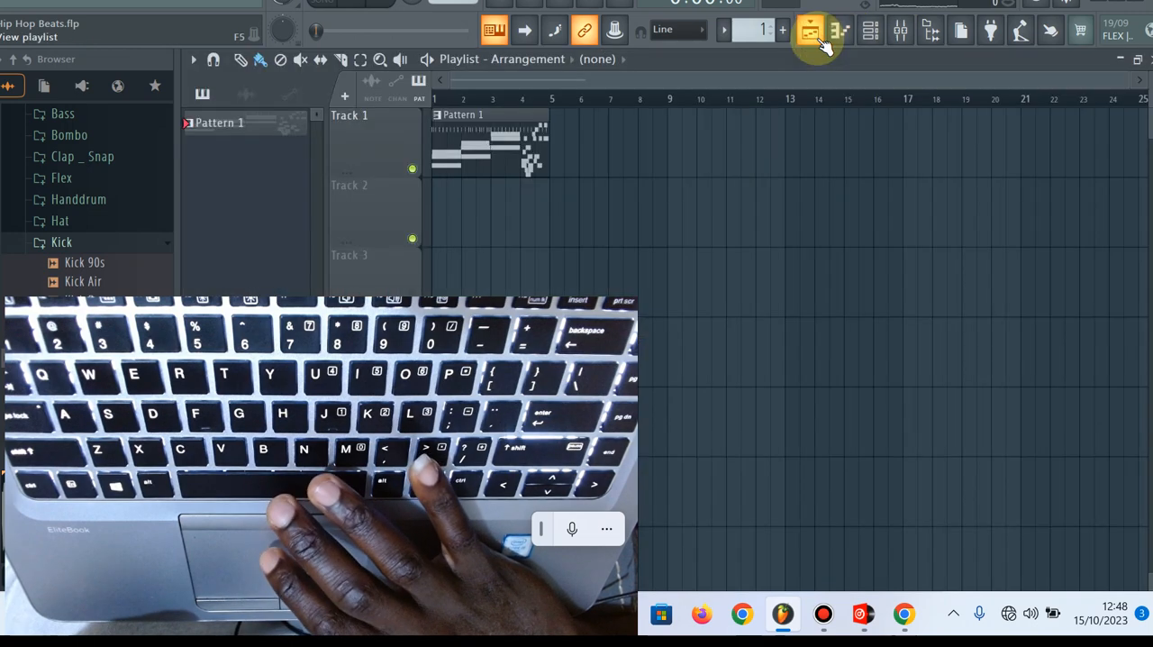
click(815, 36)
click(839, 34)
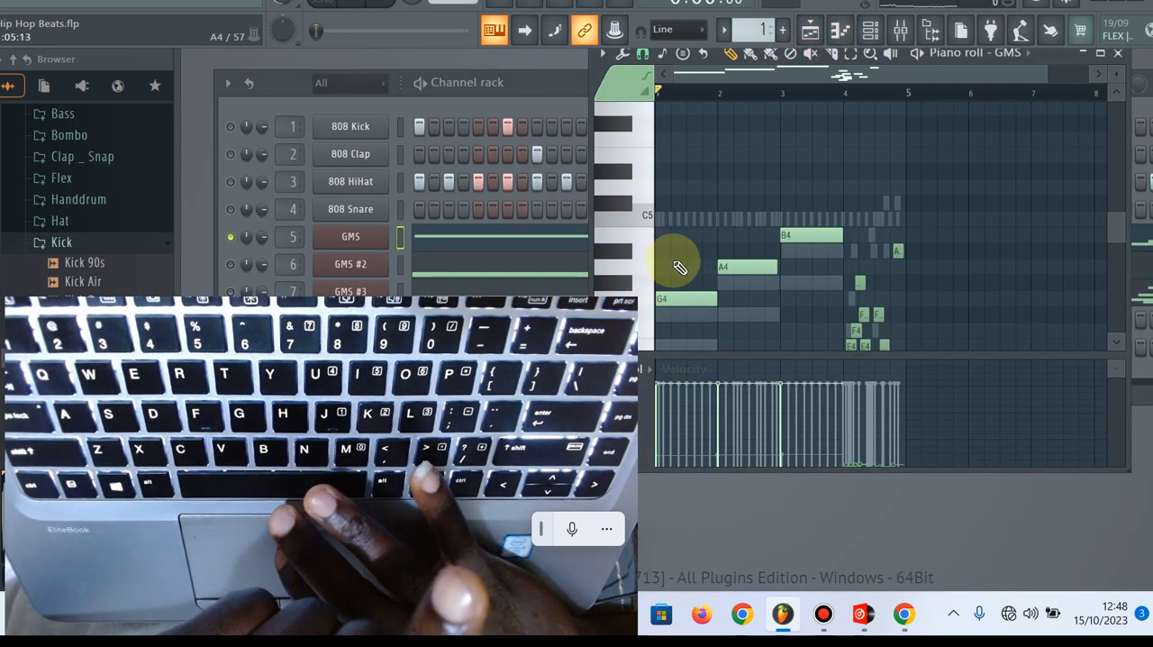
key(space)
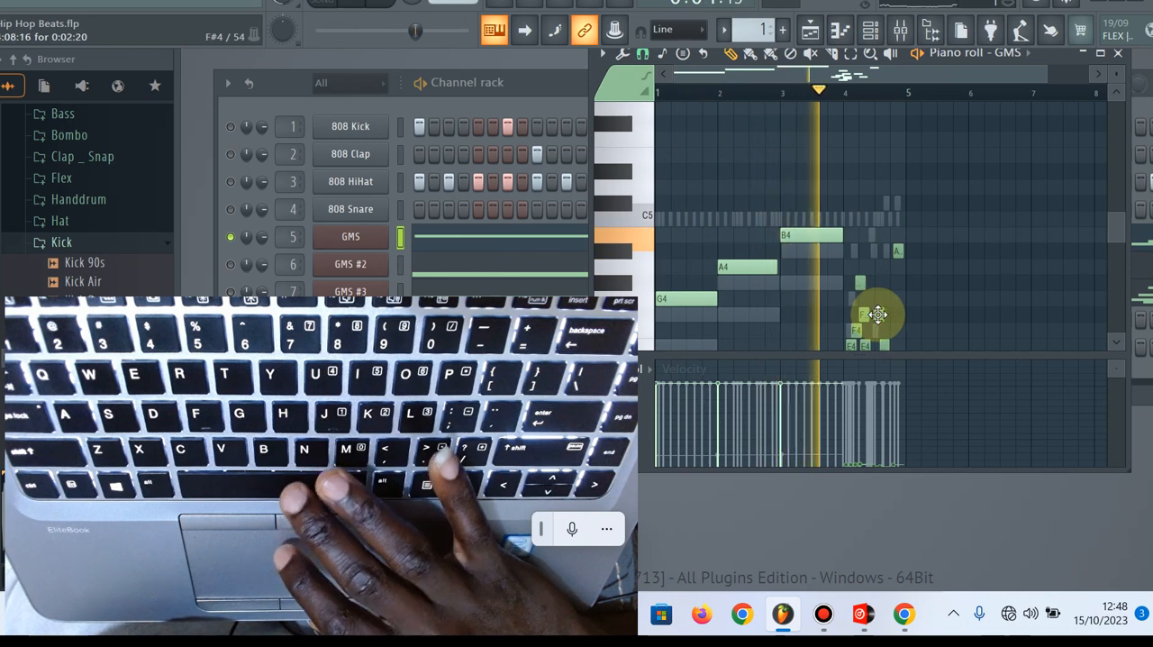
key(space)
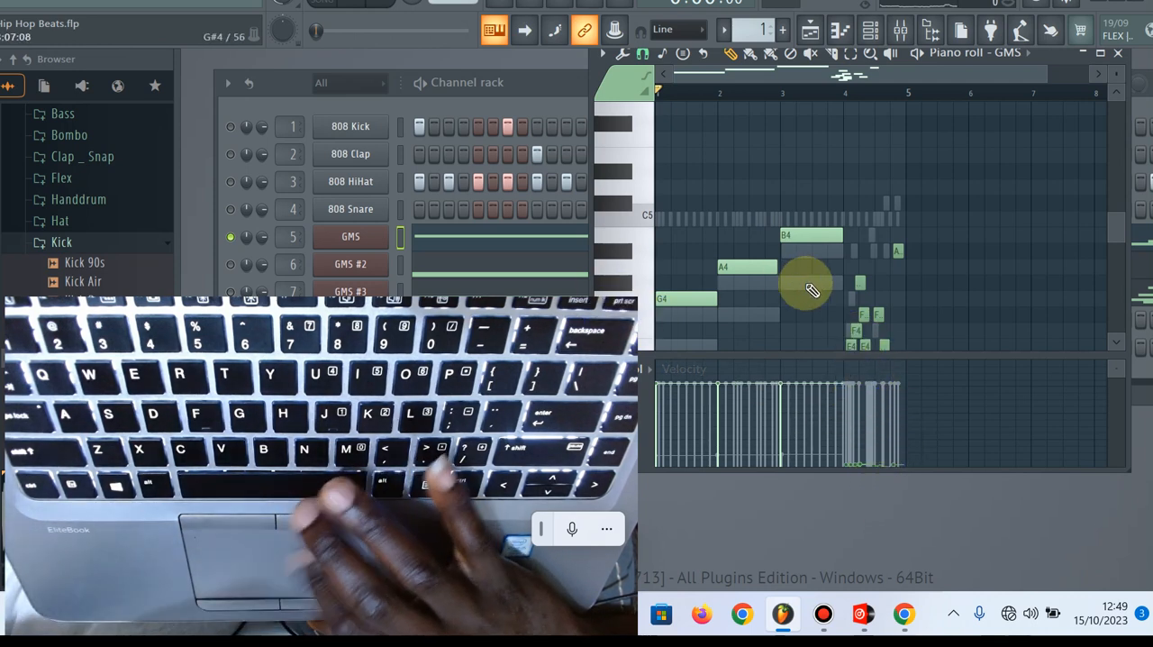
Unmute GMS #2, mute GMS and start playing the pattern to hear the second synth alone
click(236, 265)
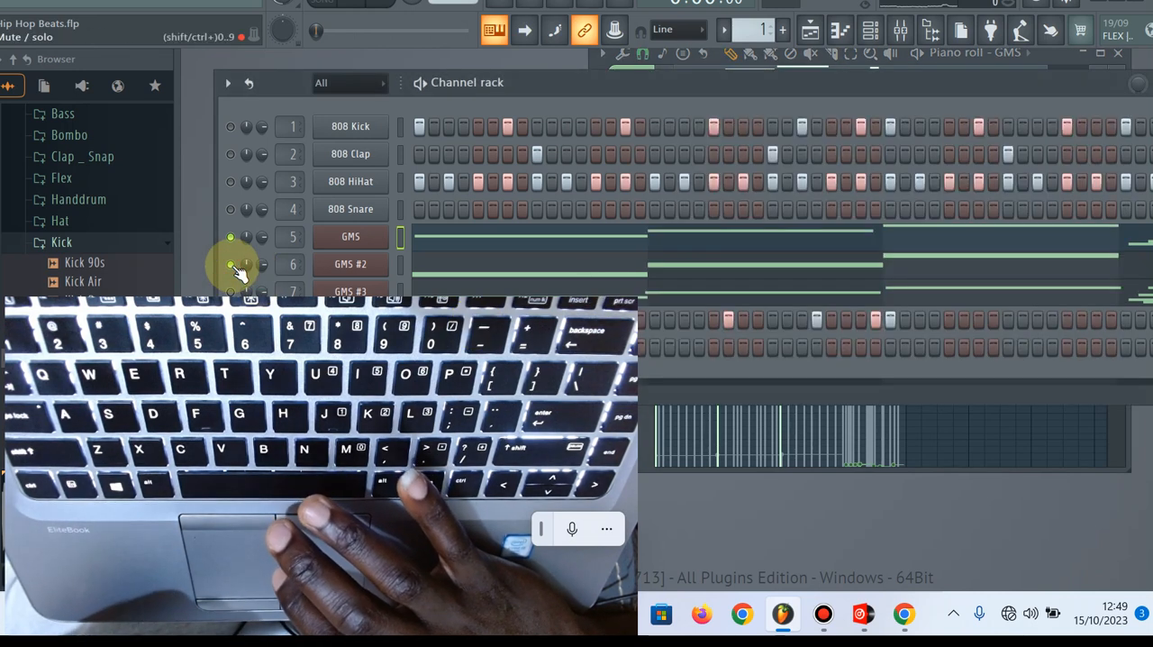
click(230, 238)
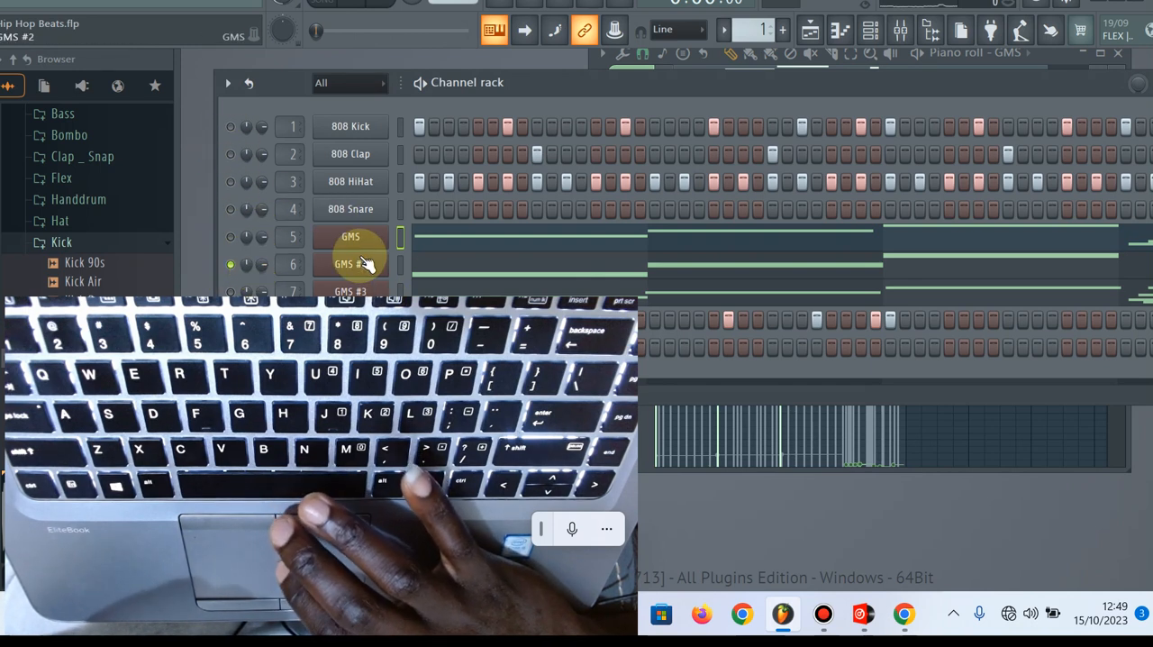
key(space)
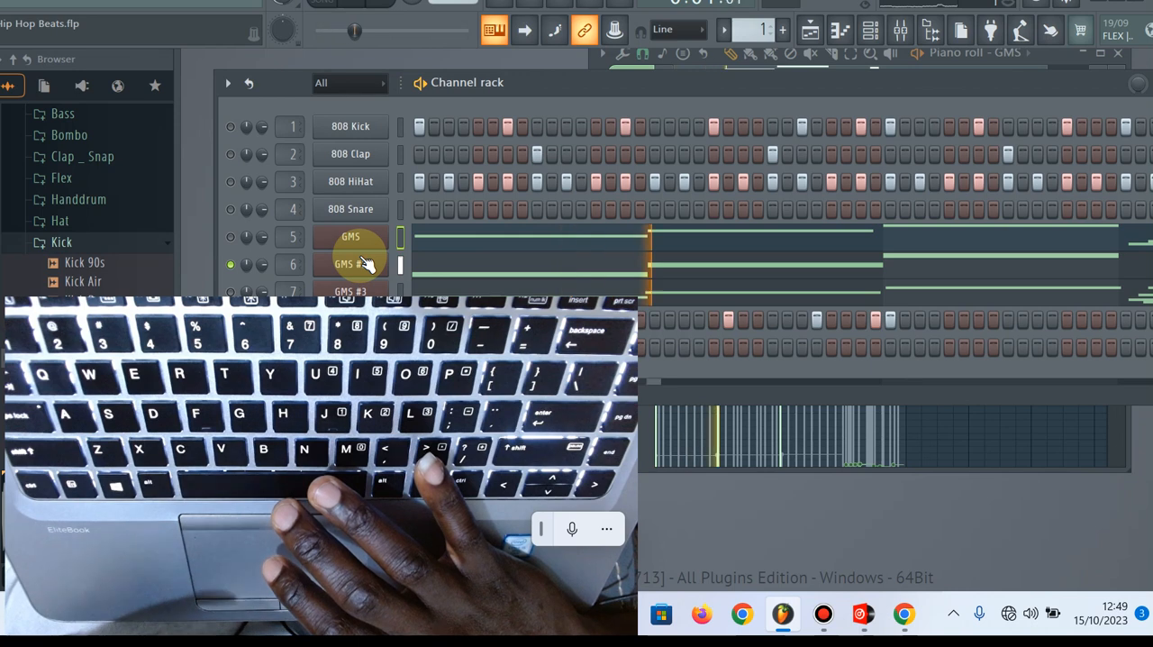
Unmute the 808 Kick, 808 Clap and 808 HiHat channels during playback, and stop after hearing them with GMS #2
click(231, 126)
click(232, 154)
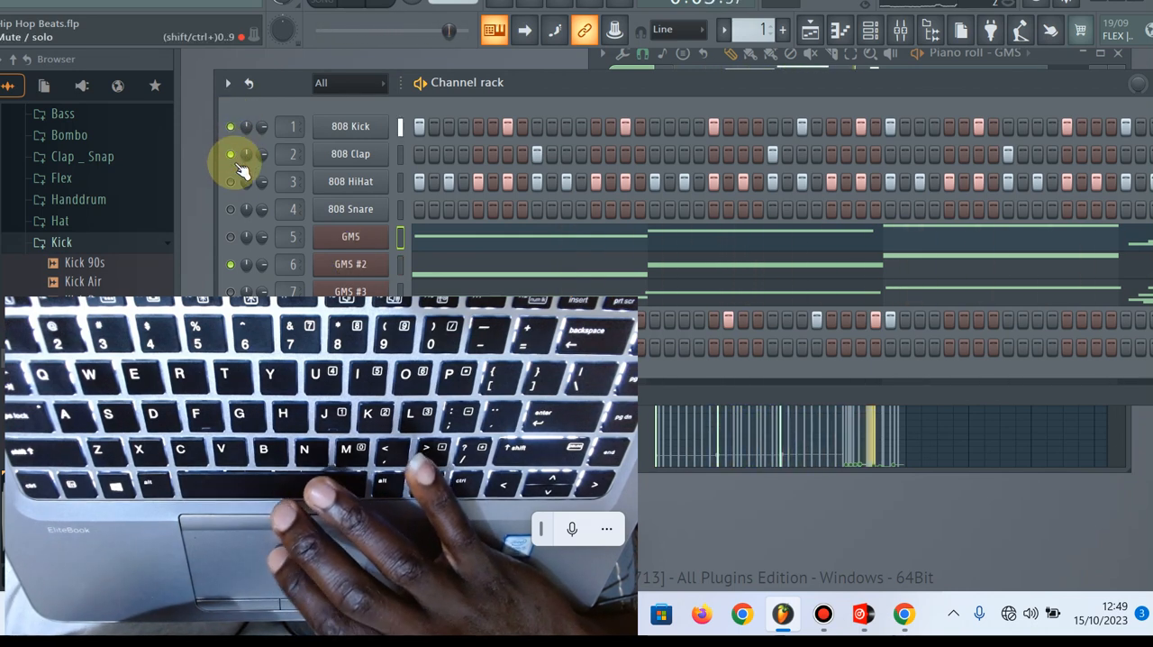
click(231, 181)
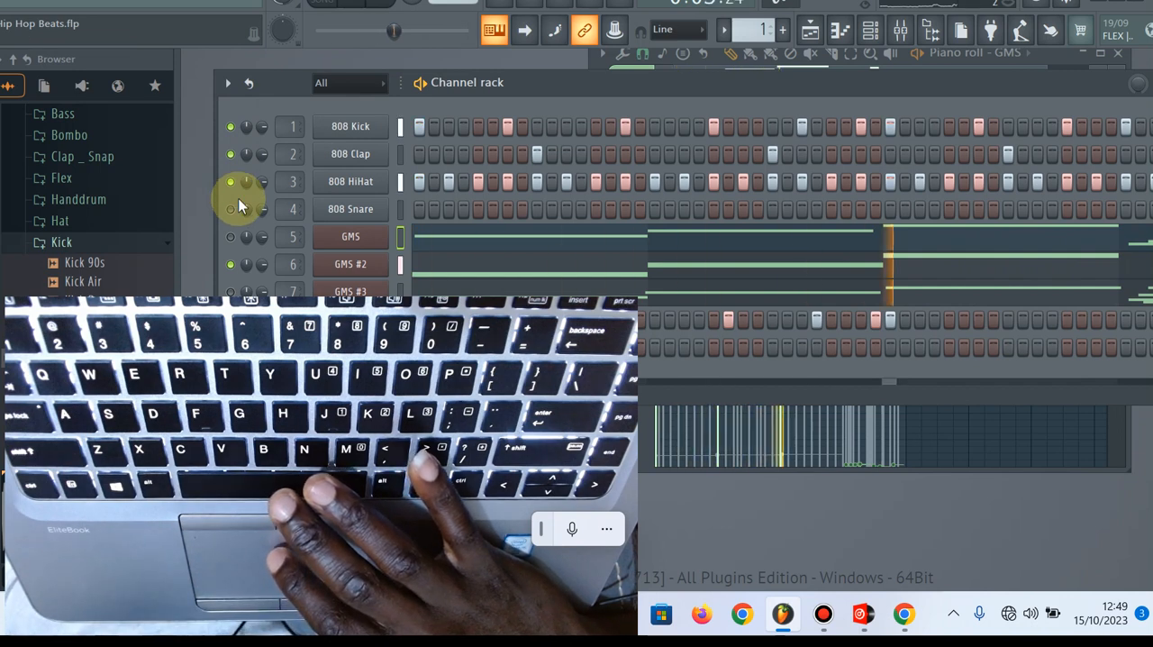
key(space)
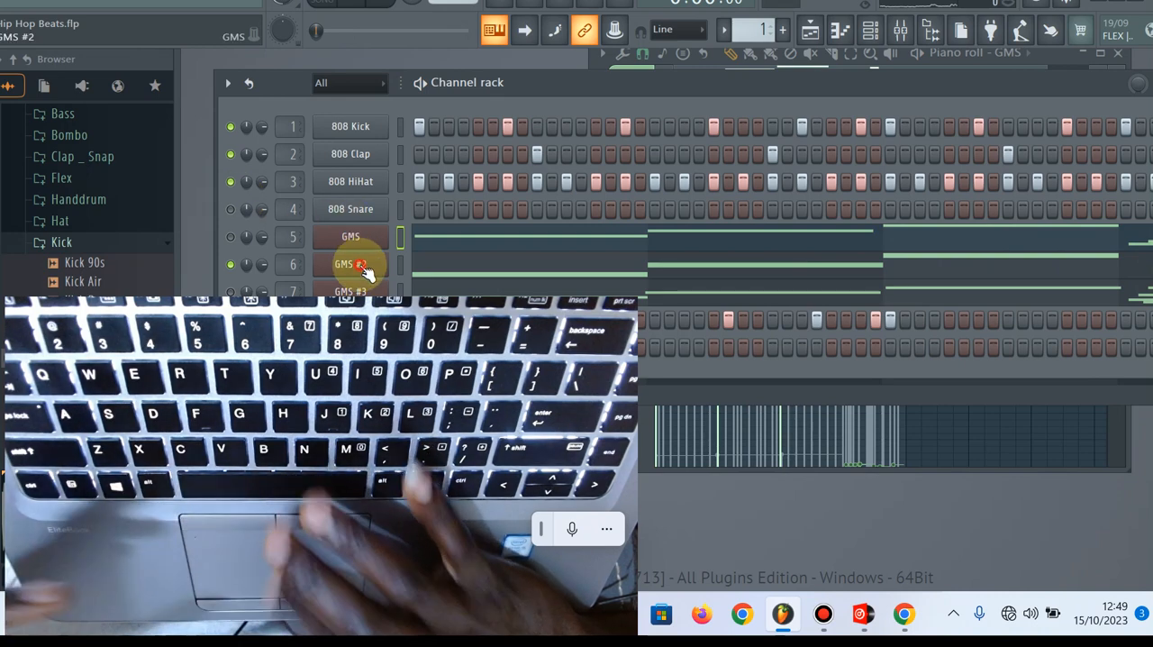
Open the presets library of GMS #2 and play notes such as G4 with its Diablo TE bass preset
click(359, 265)
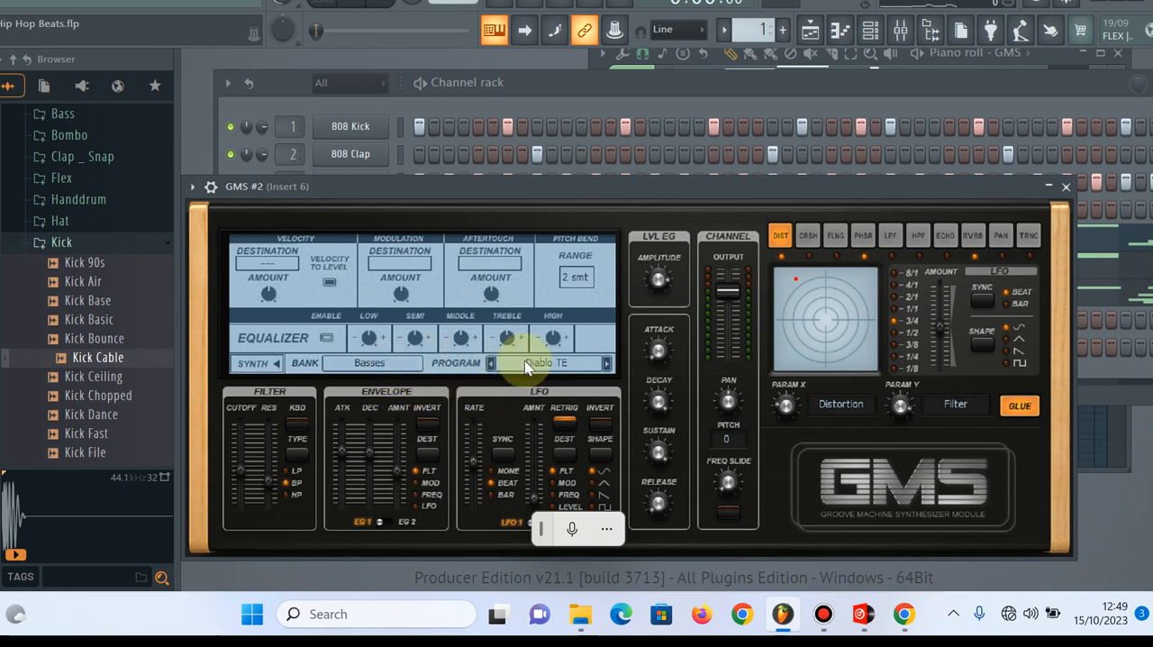
click(393, 362)
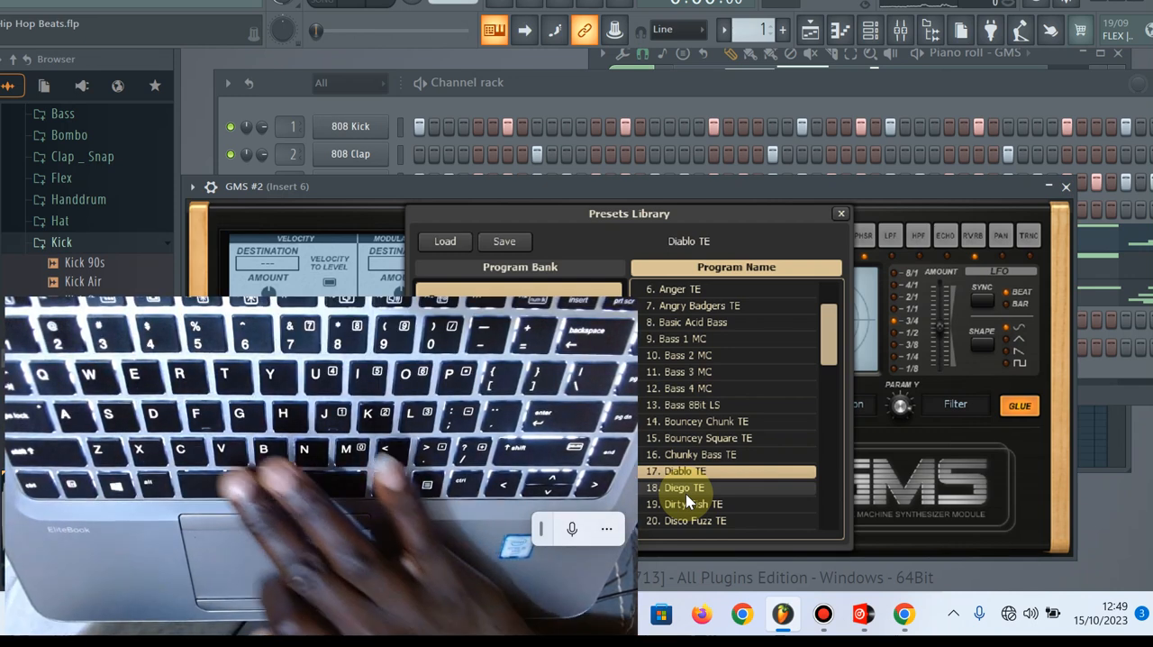
key(v)
key(b)
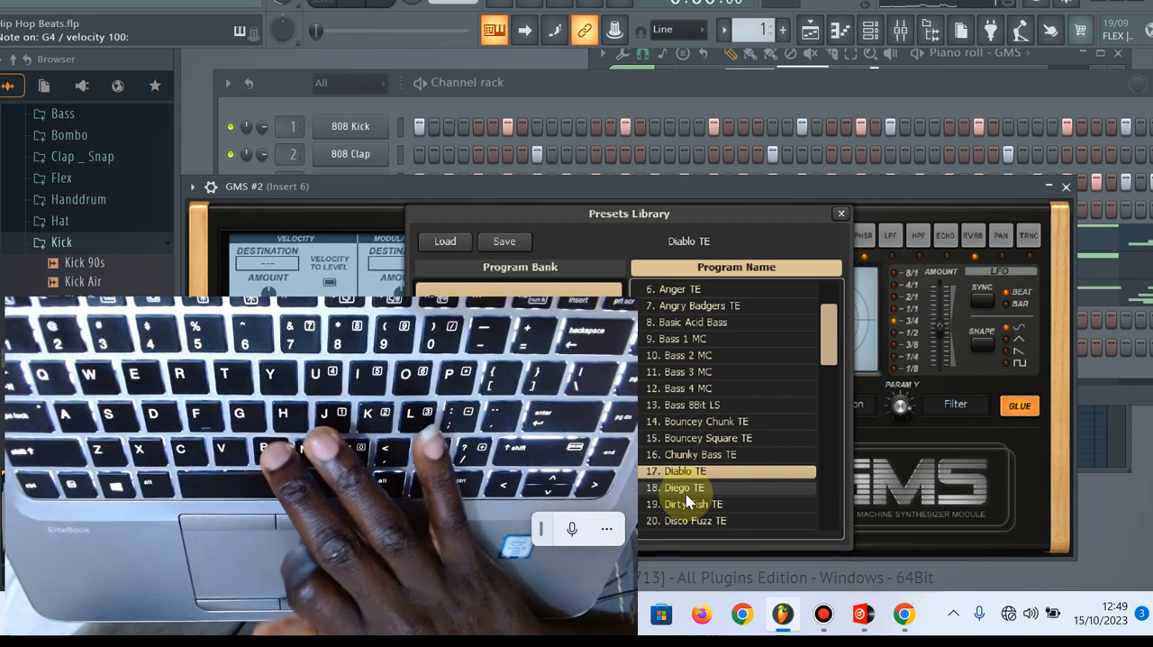
key(n)
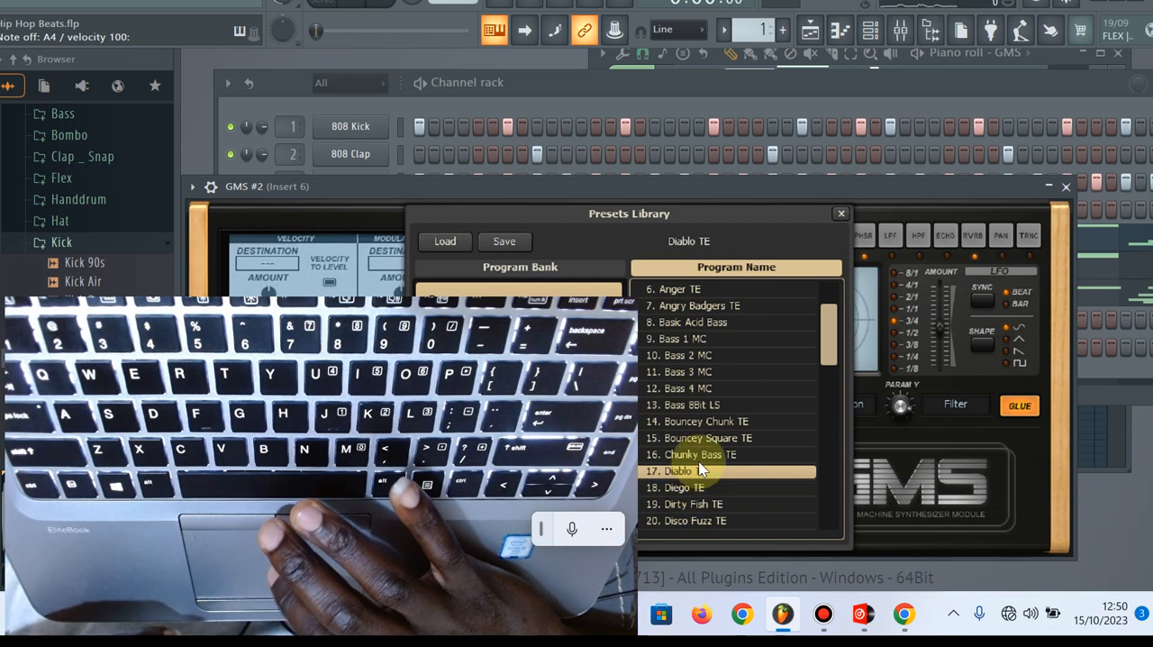
Audition Dirty Fish TE and Bouncey Square TE on GMS #2, return to Diablo TE, play around F4 and close the synthesizer
click(697, 505)
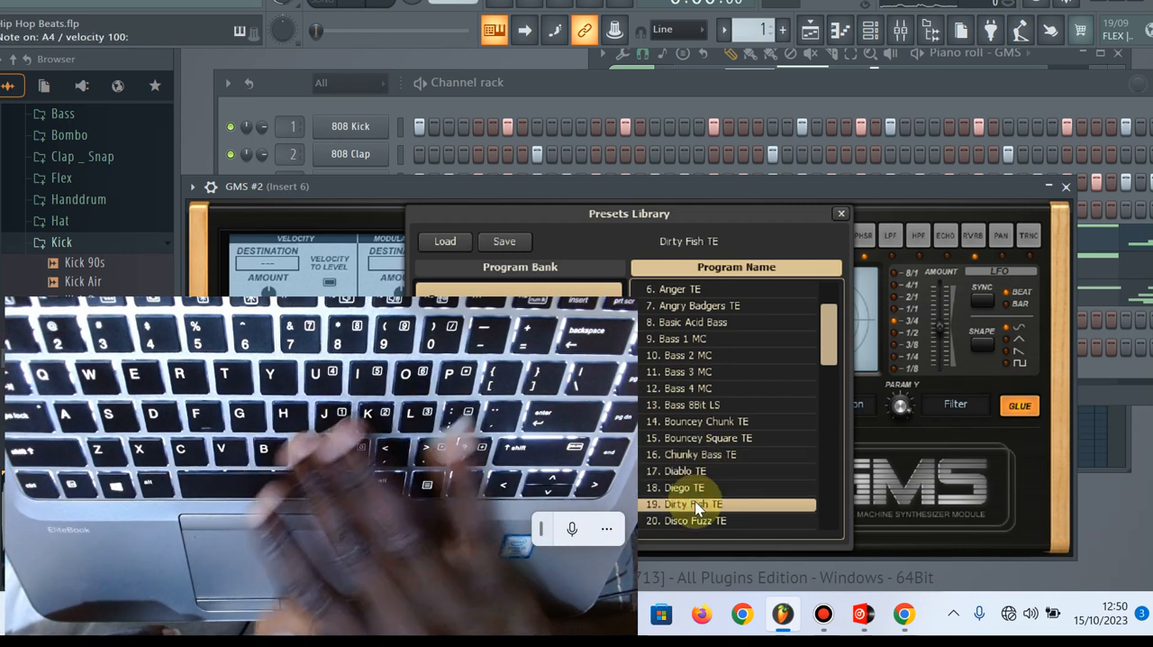
click(697, 440)
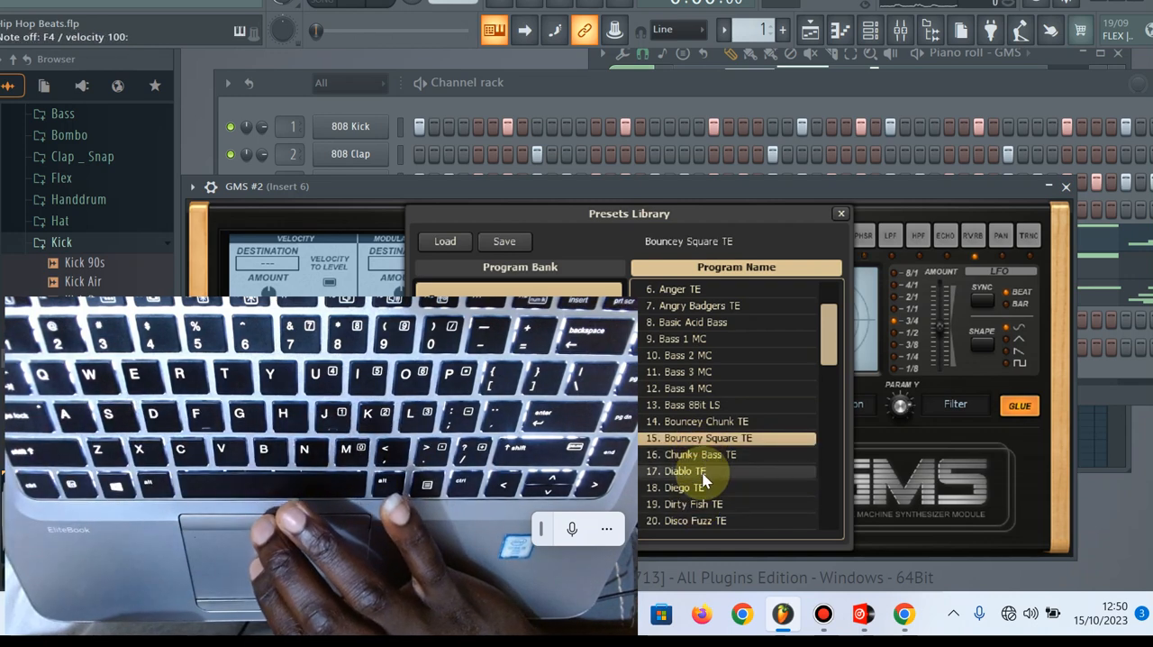
click(702, 472)
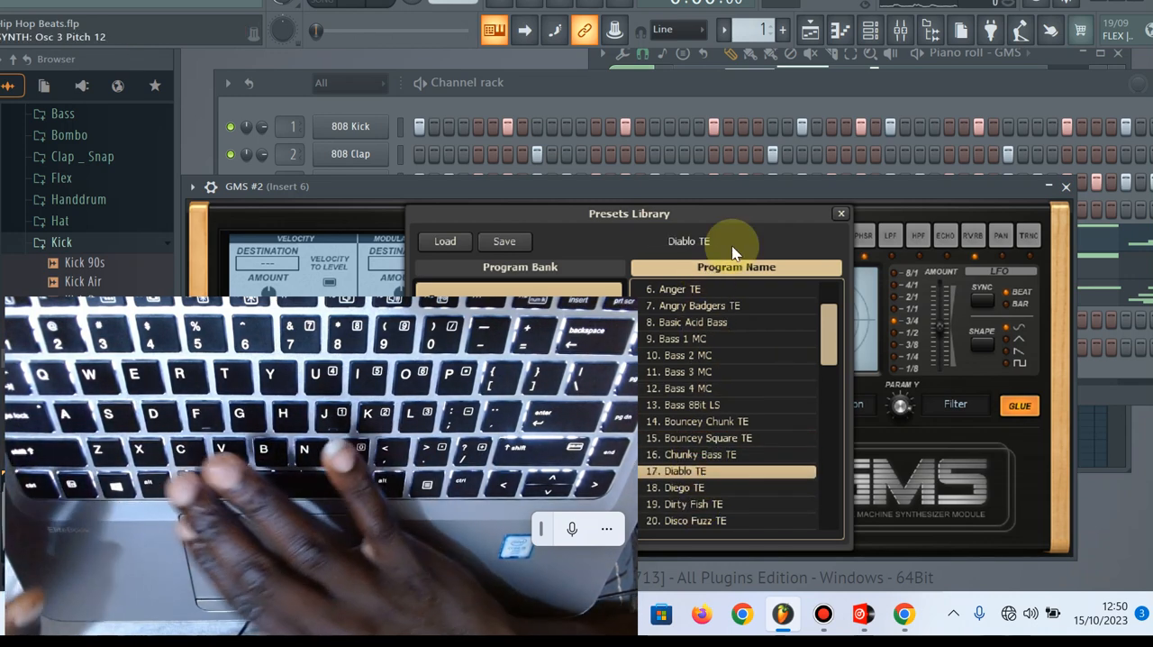
key(c)
key(v)
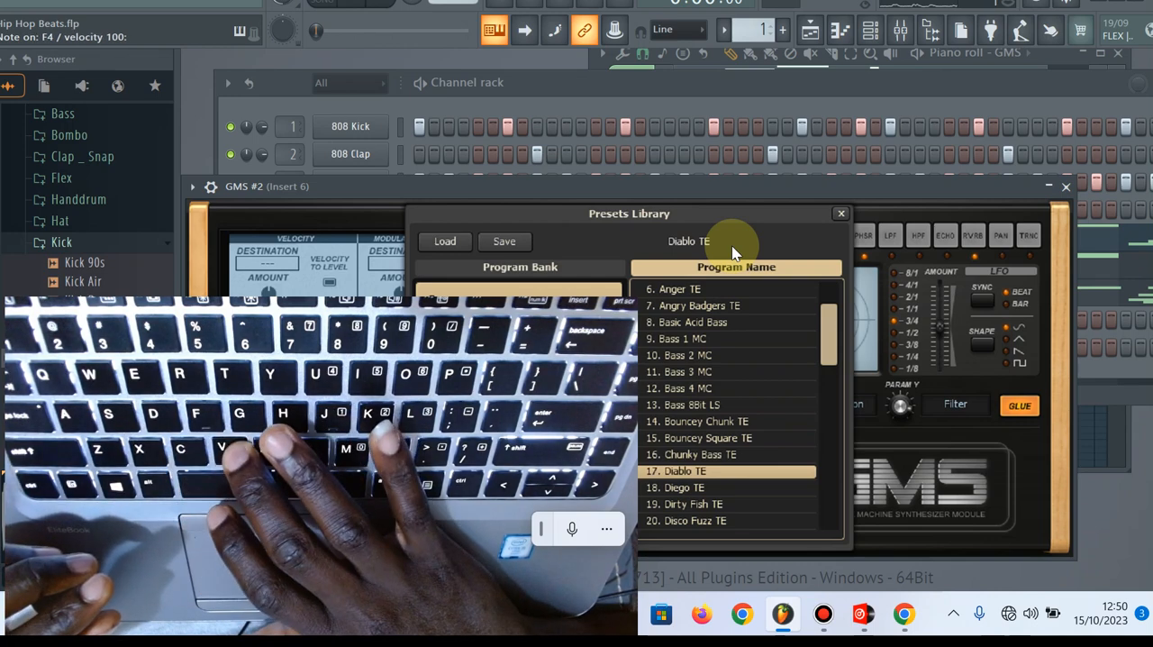
key(Escape)
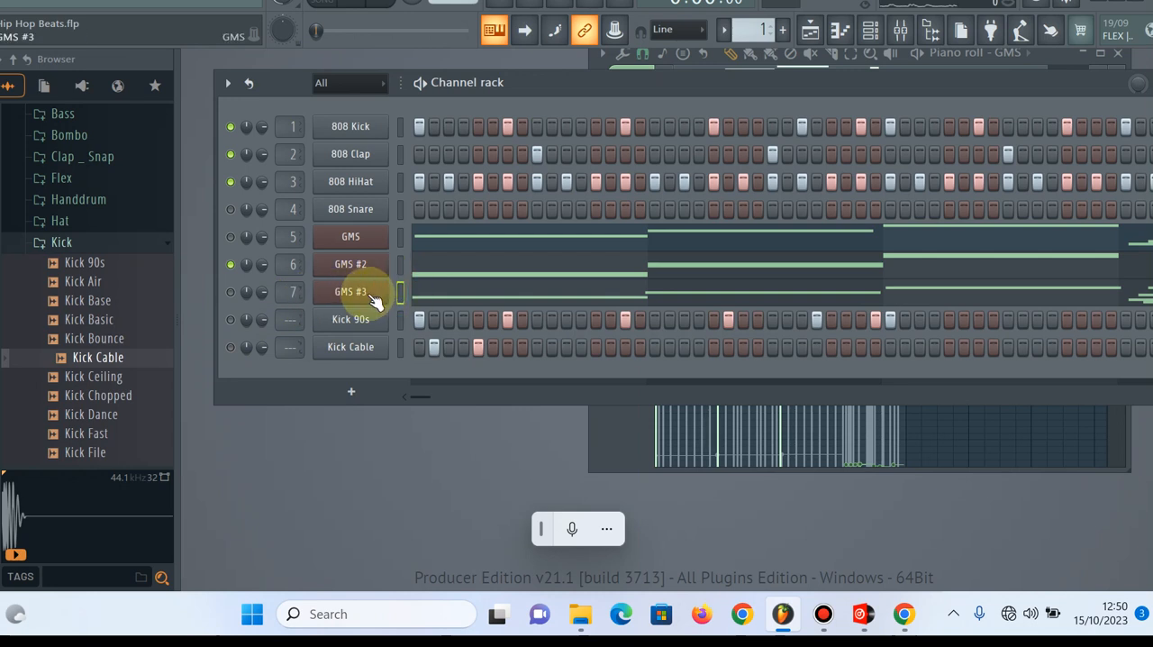
Select the GMS #3 channel and play G4 on it to hear its sound
key(v)
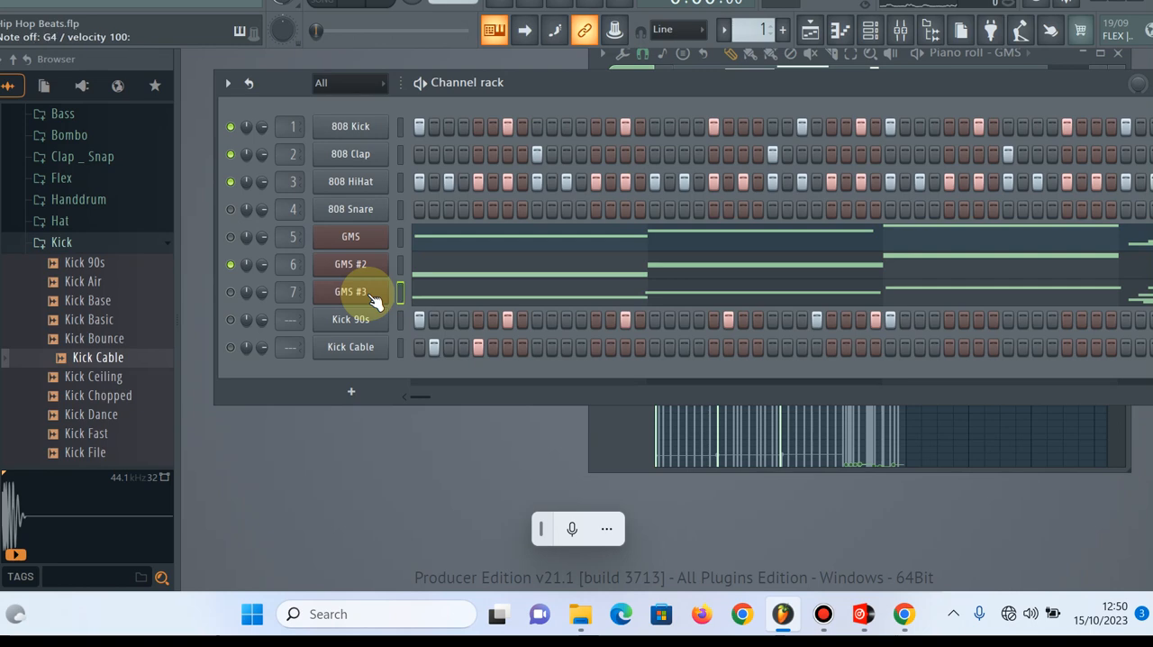
key(v)
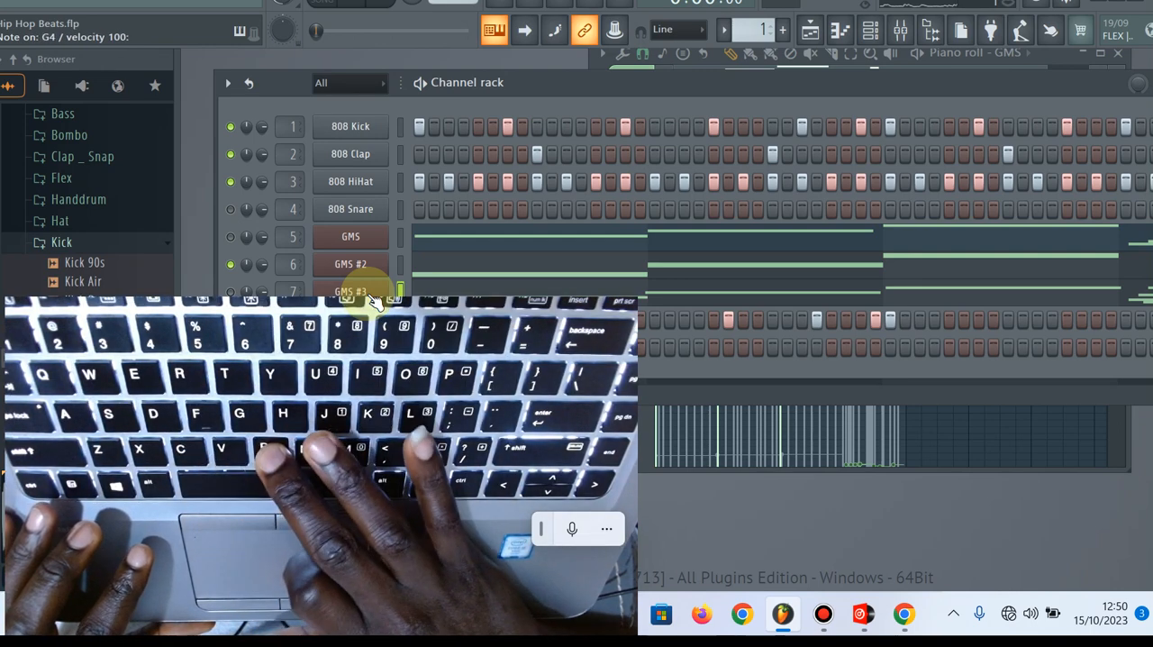
Play A4 on GMS #3, start pattern playback and move the channel rack so its channel names and mute switches are in view
key(n)
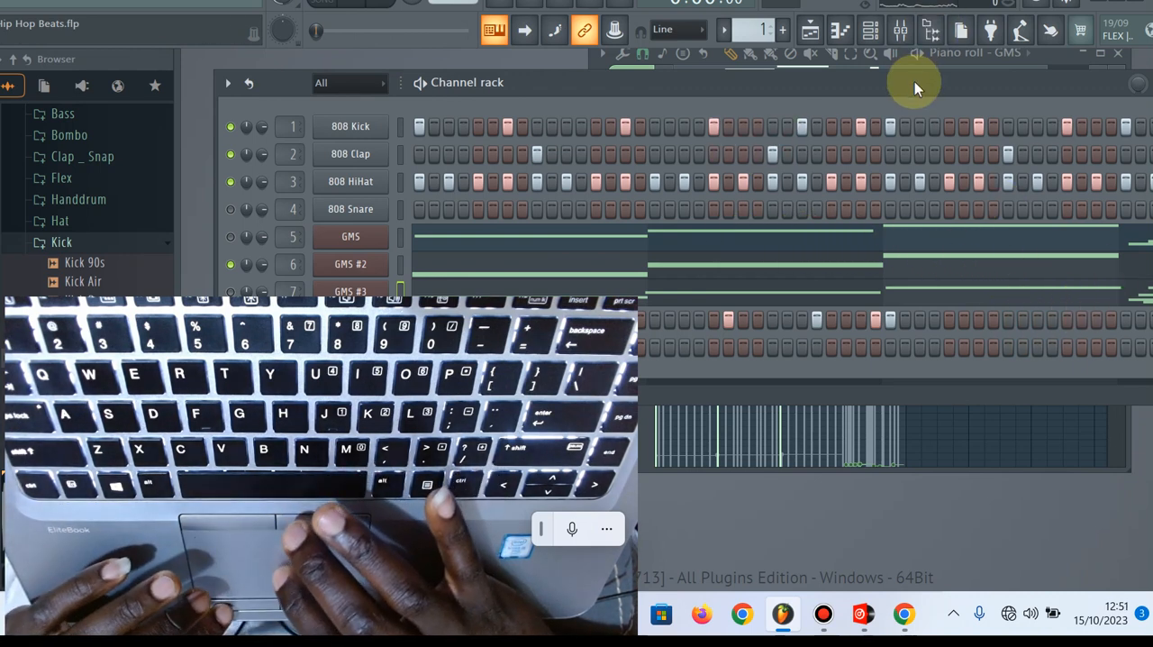
drag(914, 81, 725, 96)
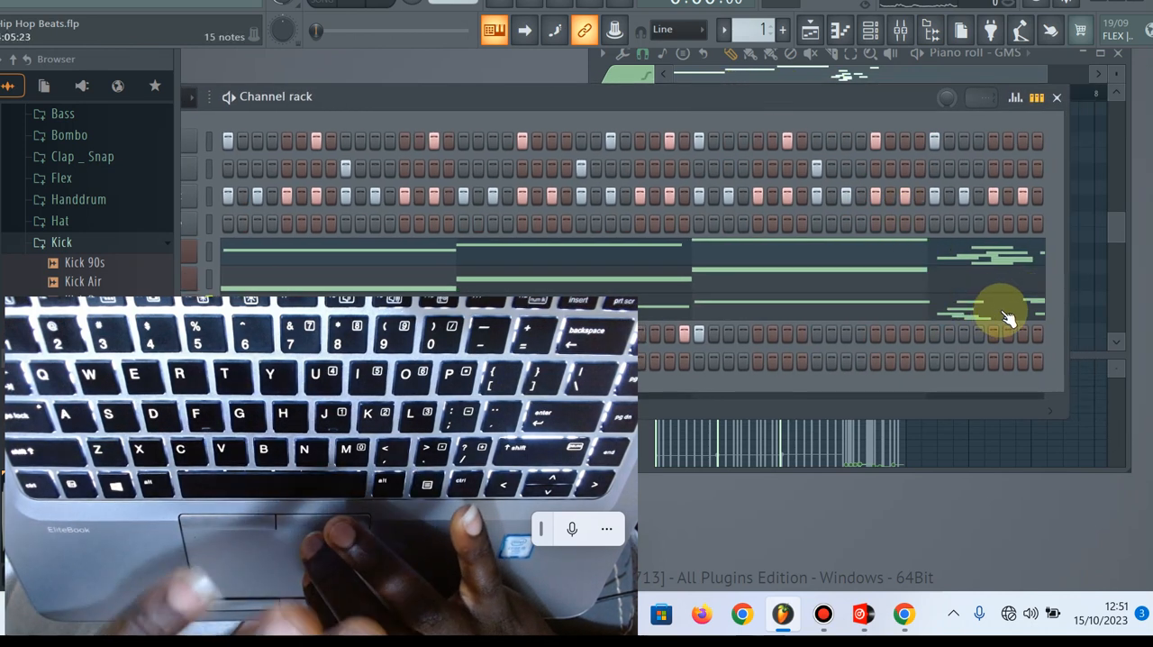
key(space)
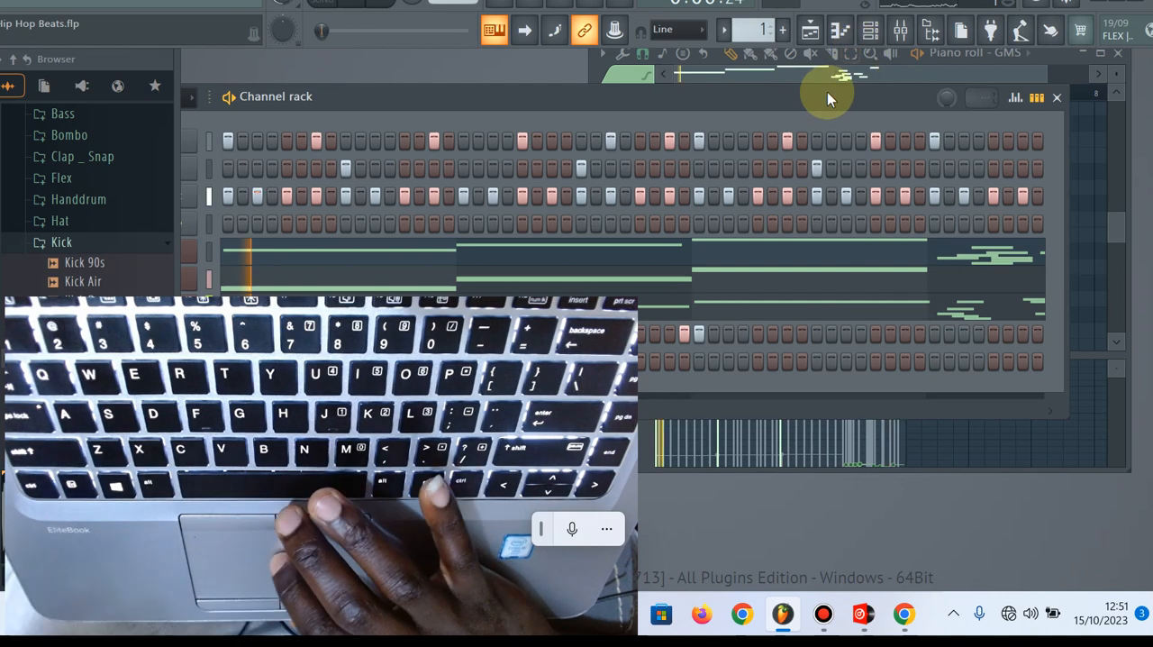
drag(823, 94, 880, 82)
drag(972, 43, 998, 35)
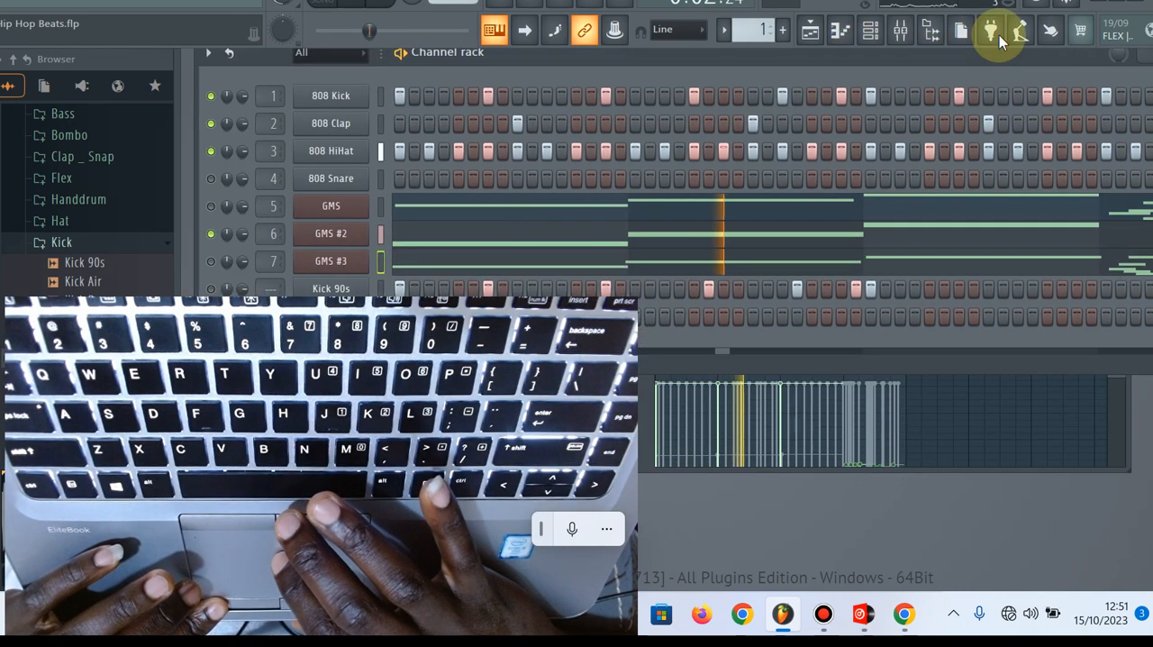
click(997, 35)
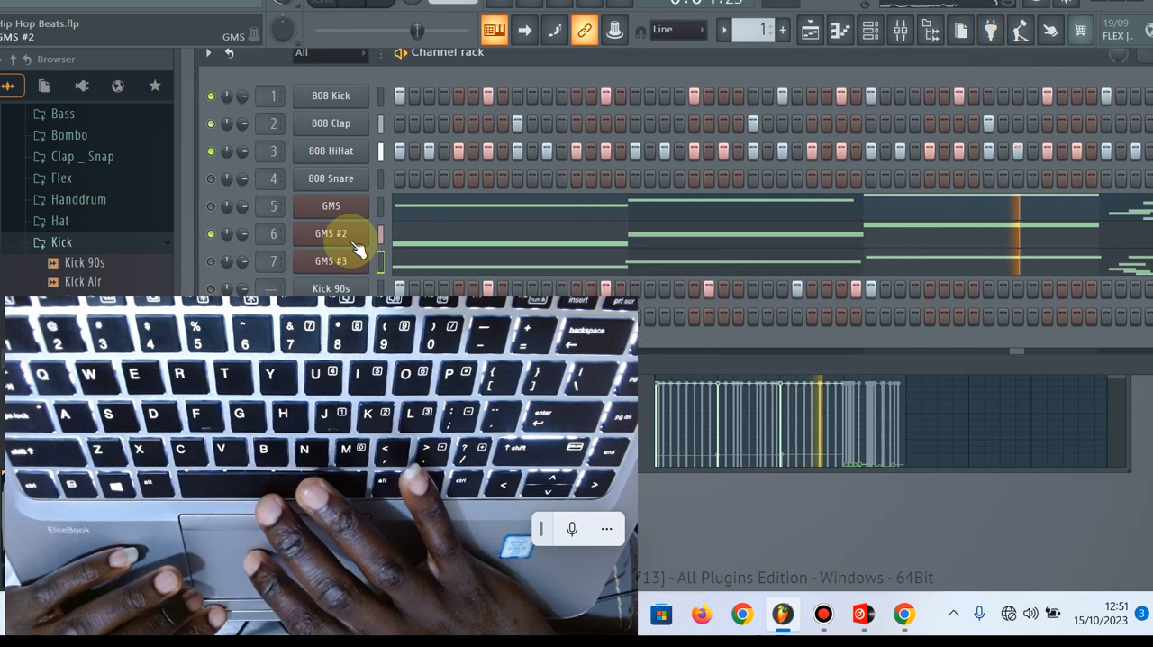
Unmute GMS #3 and mute GMS #2 during playback, and stop after hearing GMS #3 with the drums
click(211, 261)
click(211, 233)
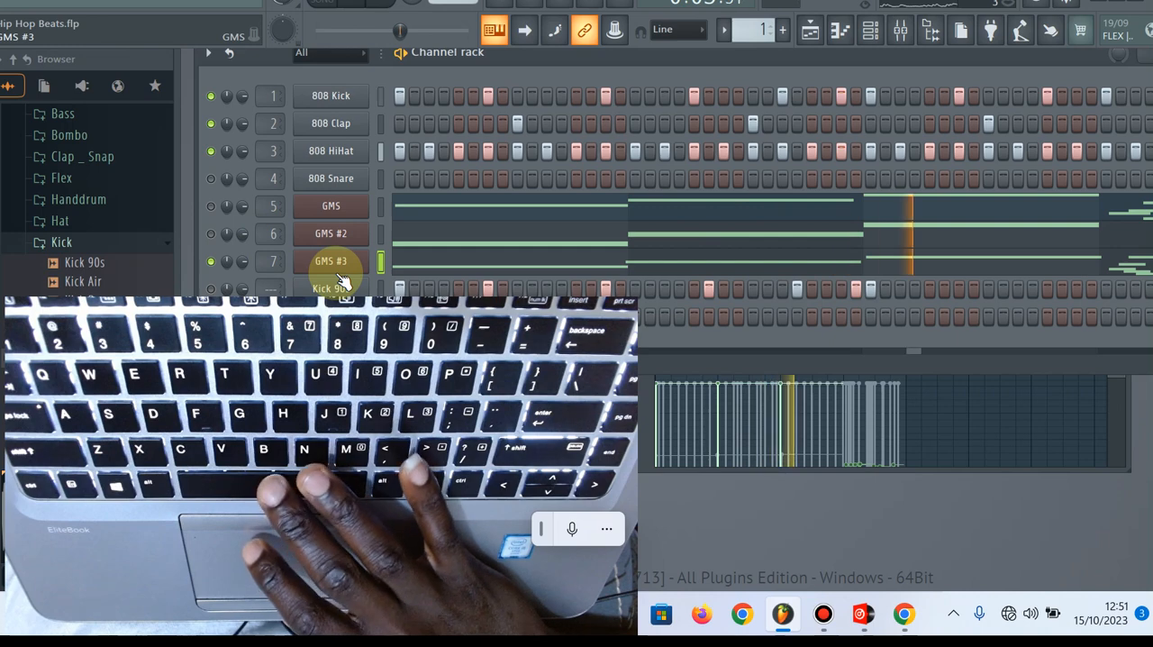
key(space)
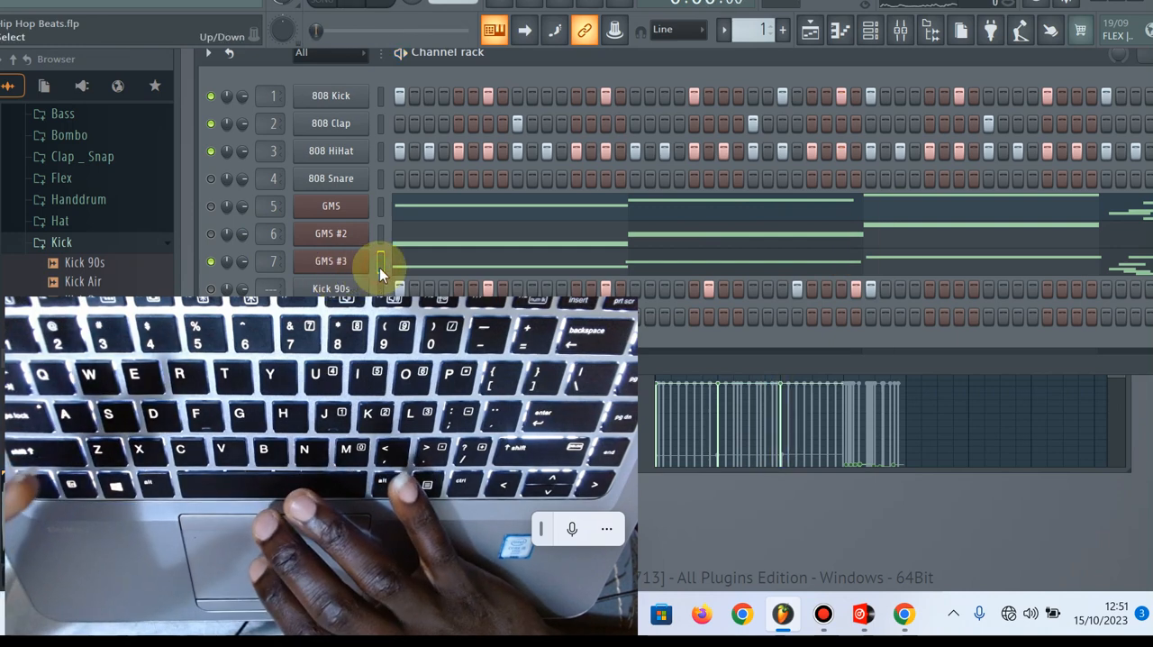
Open the GMS #3 synthesizer and its presets library at the WiseLabs bank
click(351, 267)
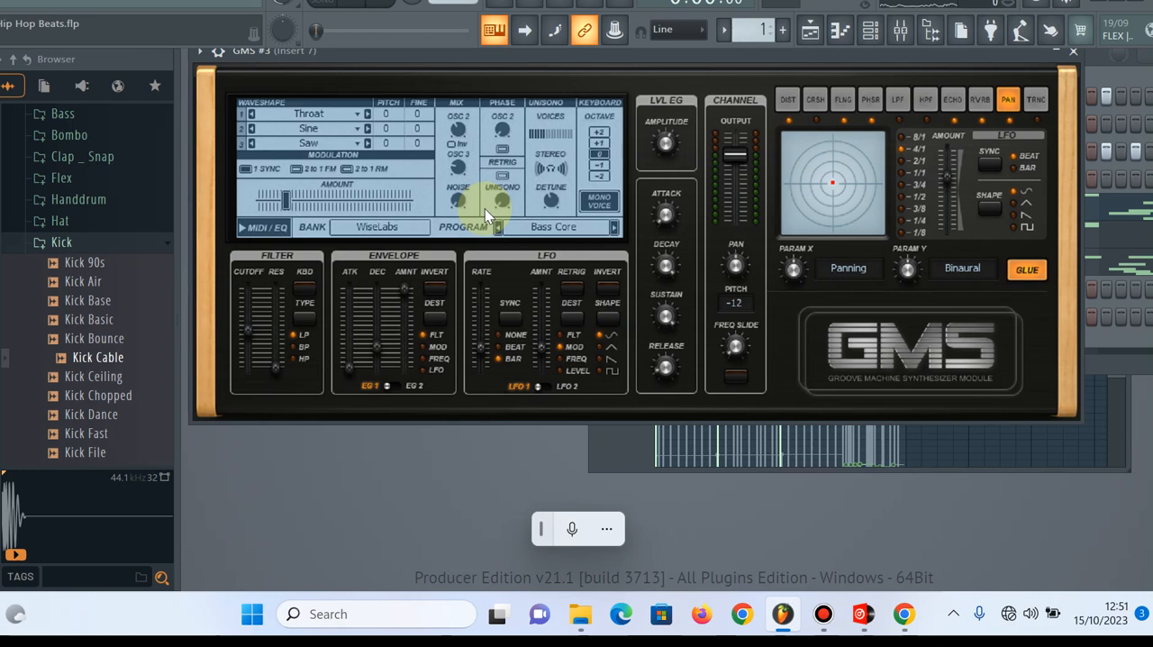
click(397, 230)
click(393, 231)
click(419, 232)
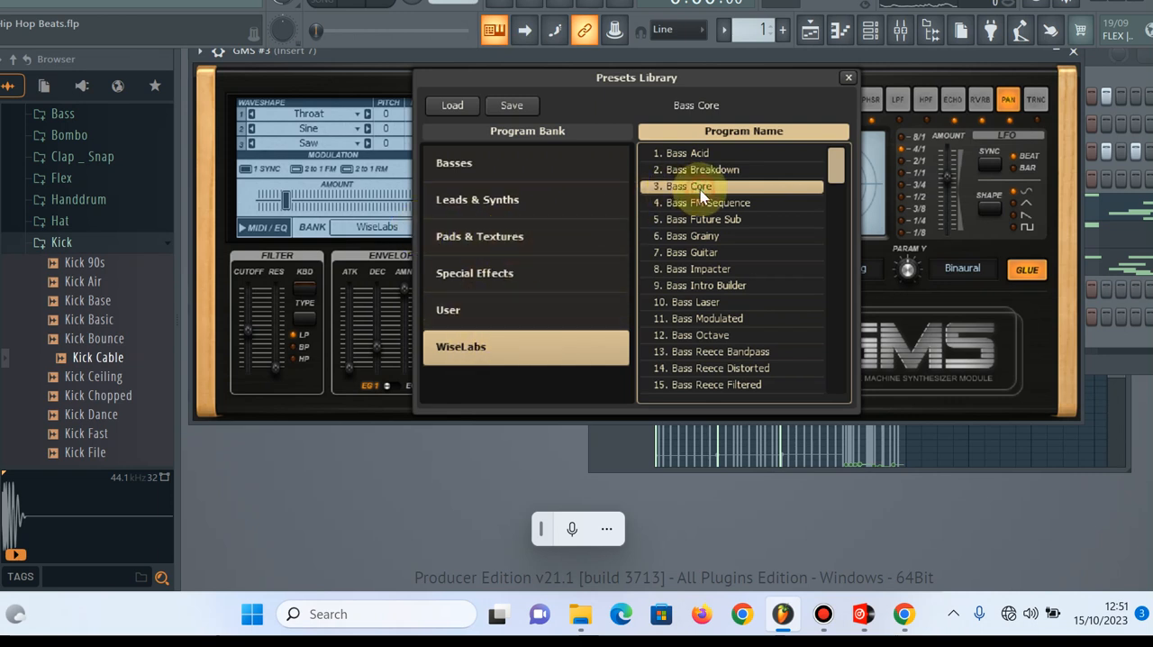
Audition Bass Future Sub on GMS #3, return to Bass Core and close the synthesizer
click(708, 220)
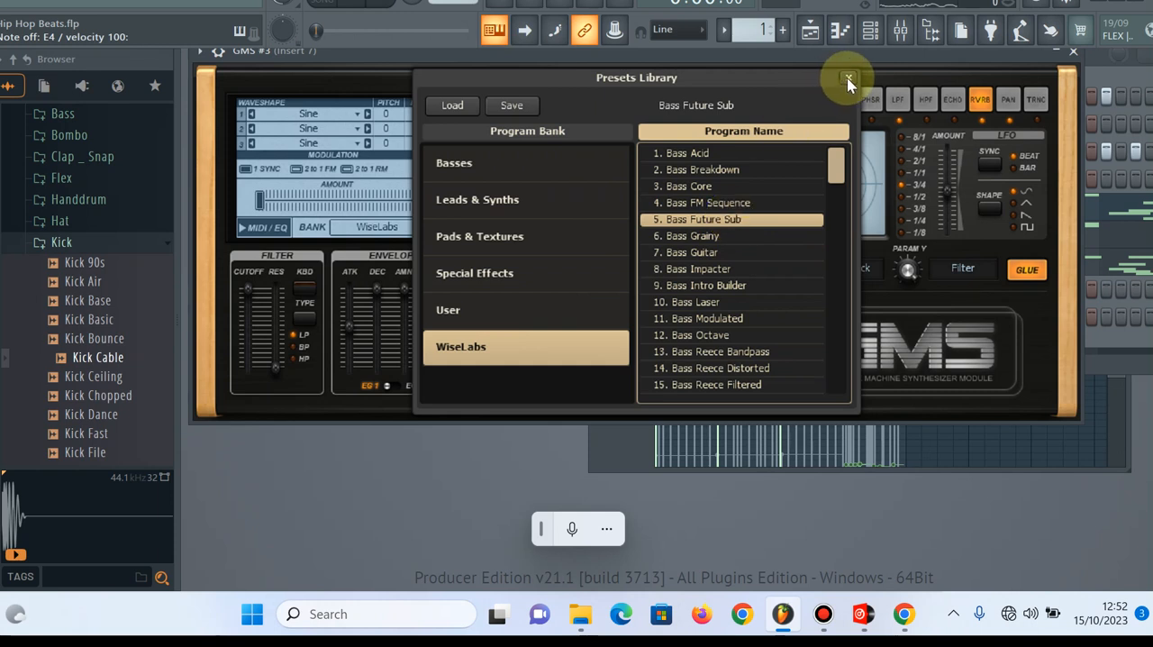
click(712, 186)
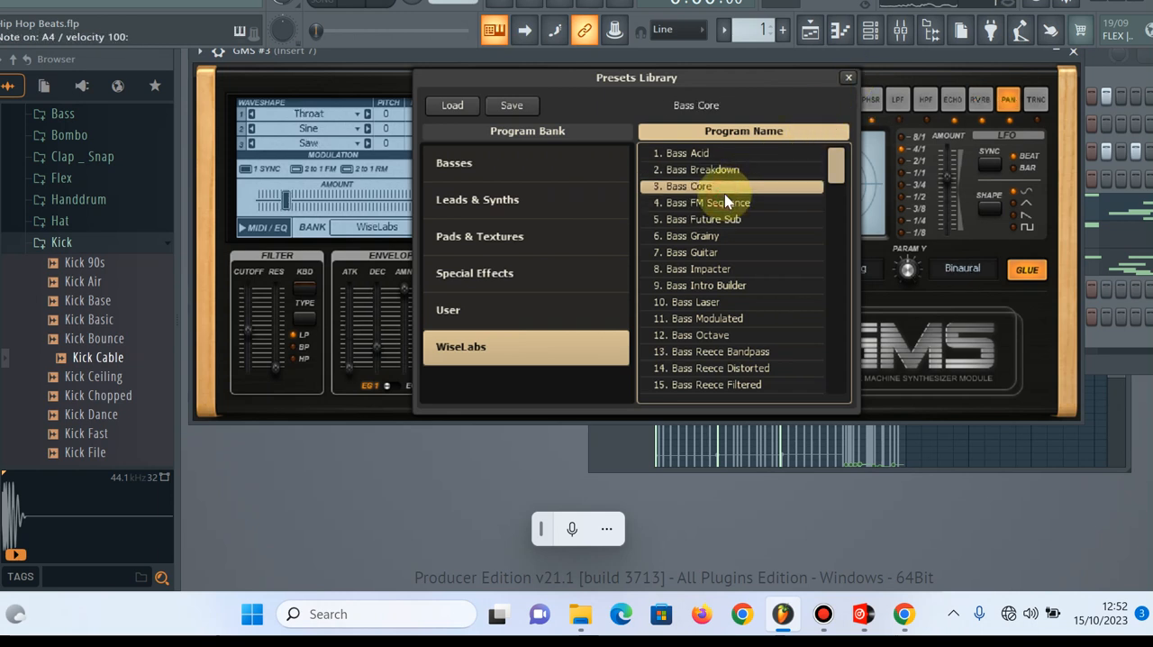
click(848, 78)
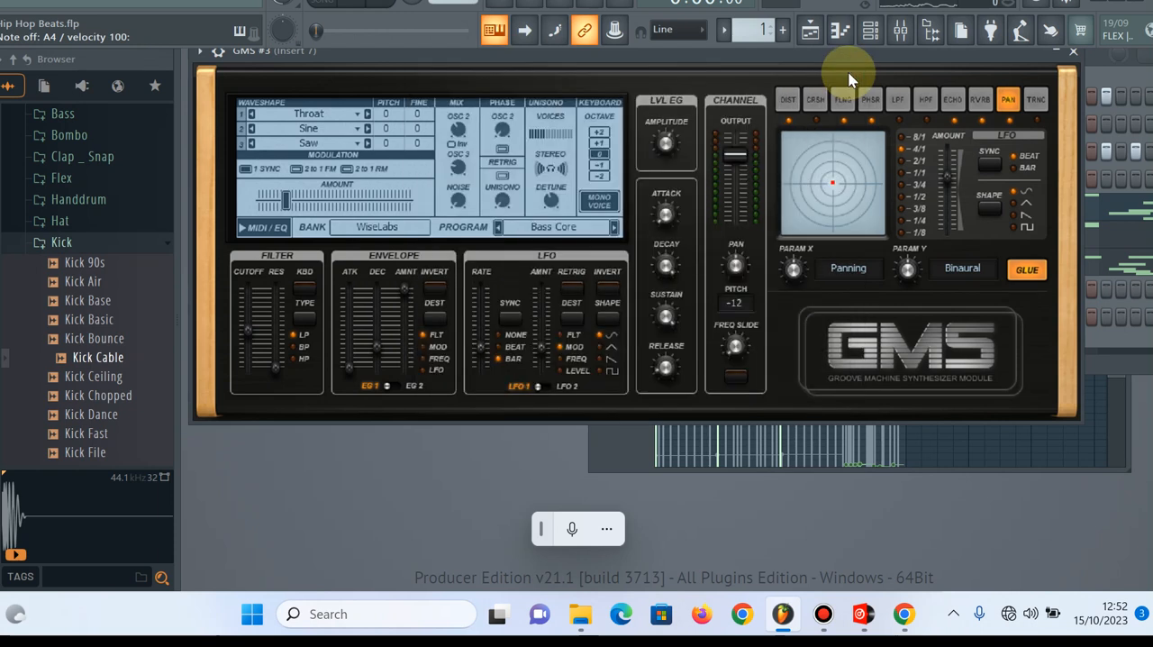
click(1071, 55)
Add a new GMS channel to the channel rack and move its synthesizer window up into full view
click(329, 360)
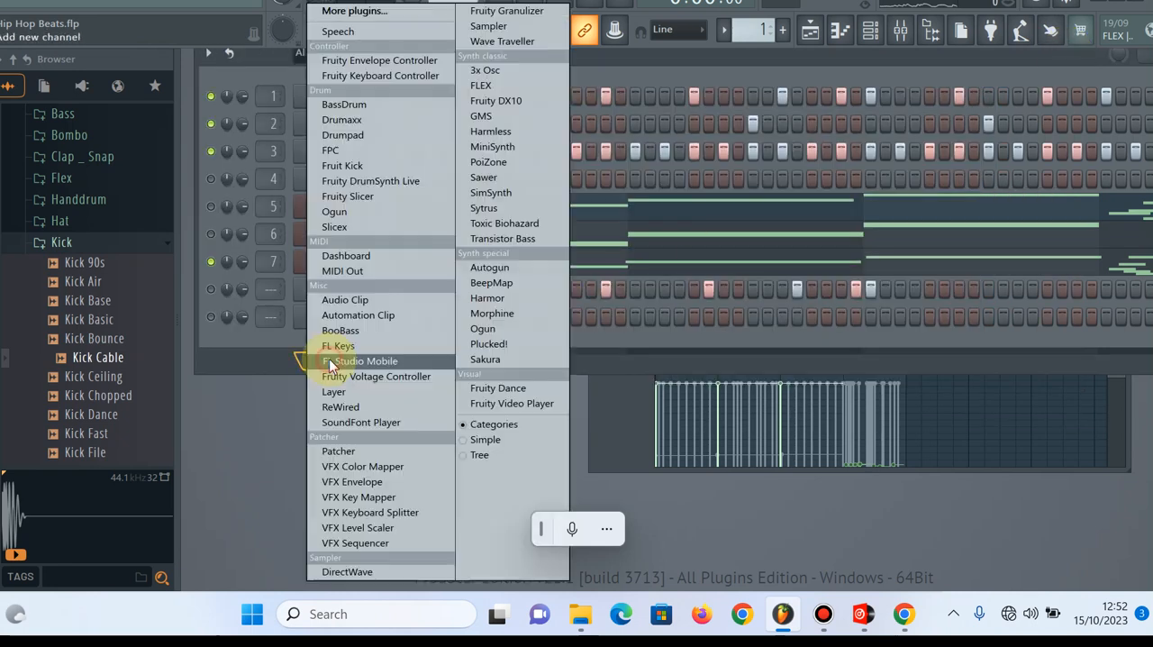
click(486, 116)
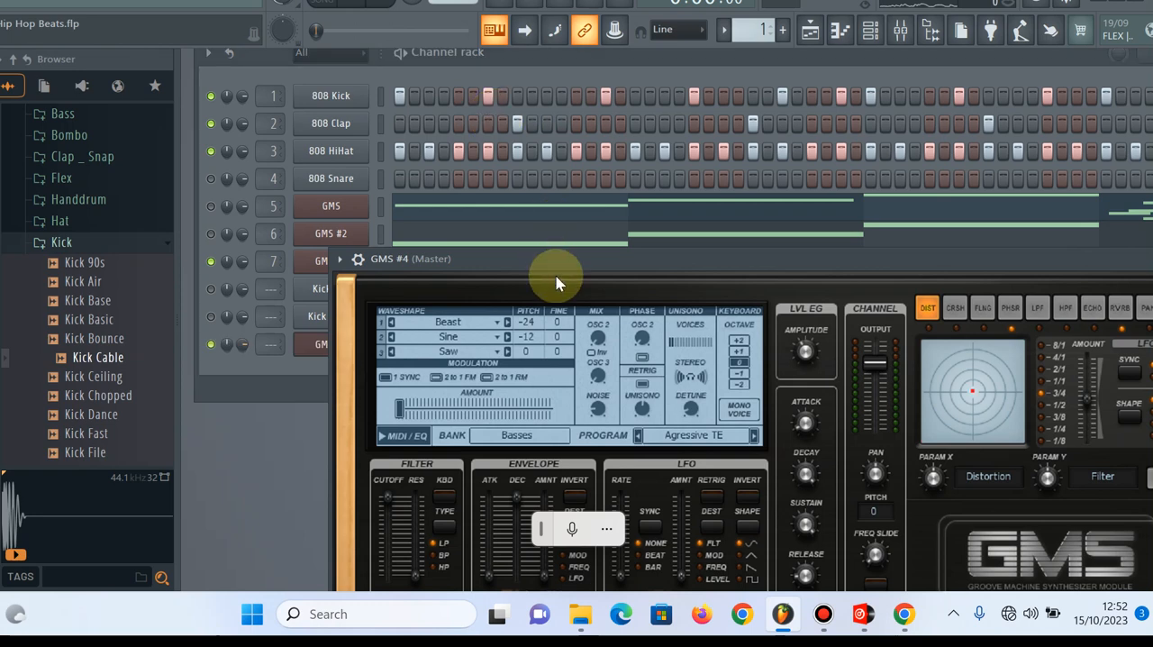
drag(462, 247, 310, 64)
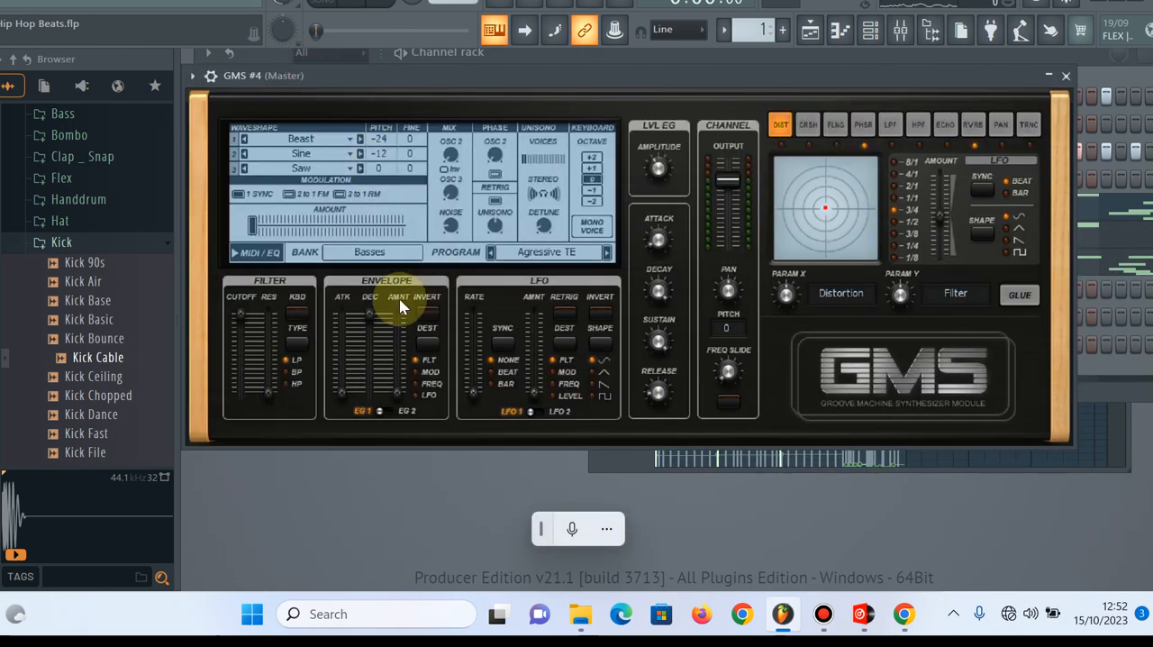
Open the new GMS channel's presets library and switch to the WiseLabs bank
click(376, 253)
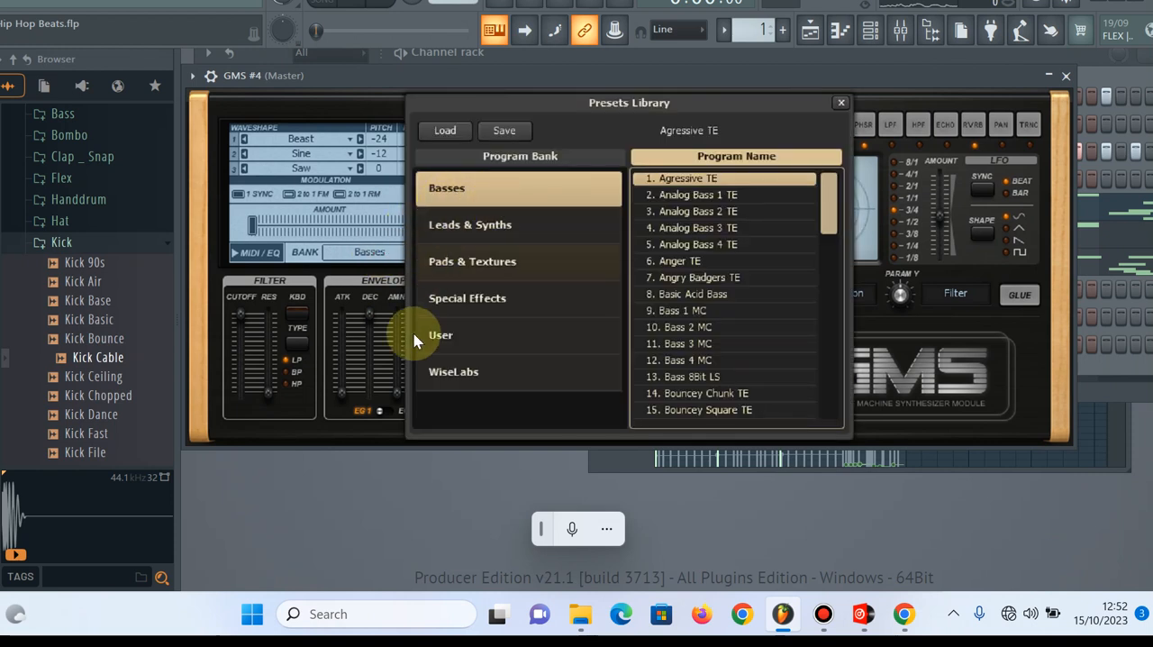
click(453, 371)
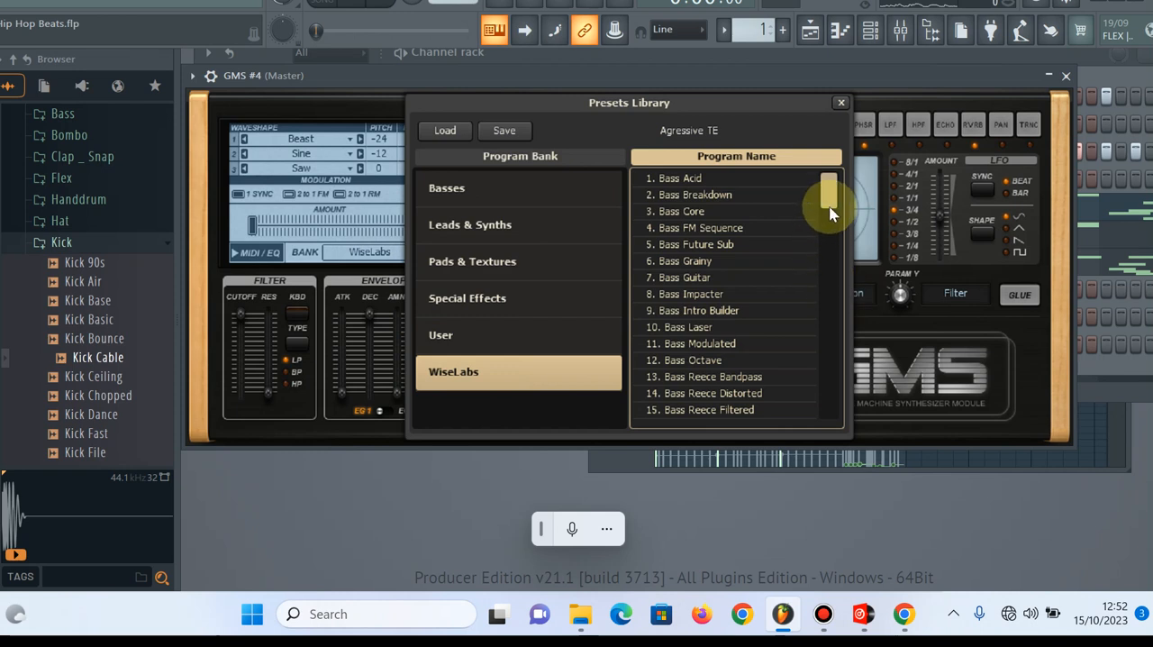
mouse_move(831, 200)
mouse_down()
mouse_move(827, 213)
mouse_move(826, 187)
mouse_up()
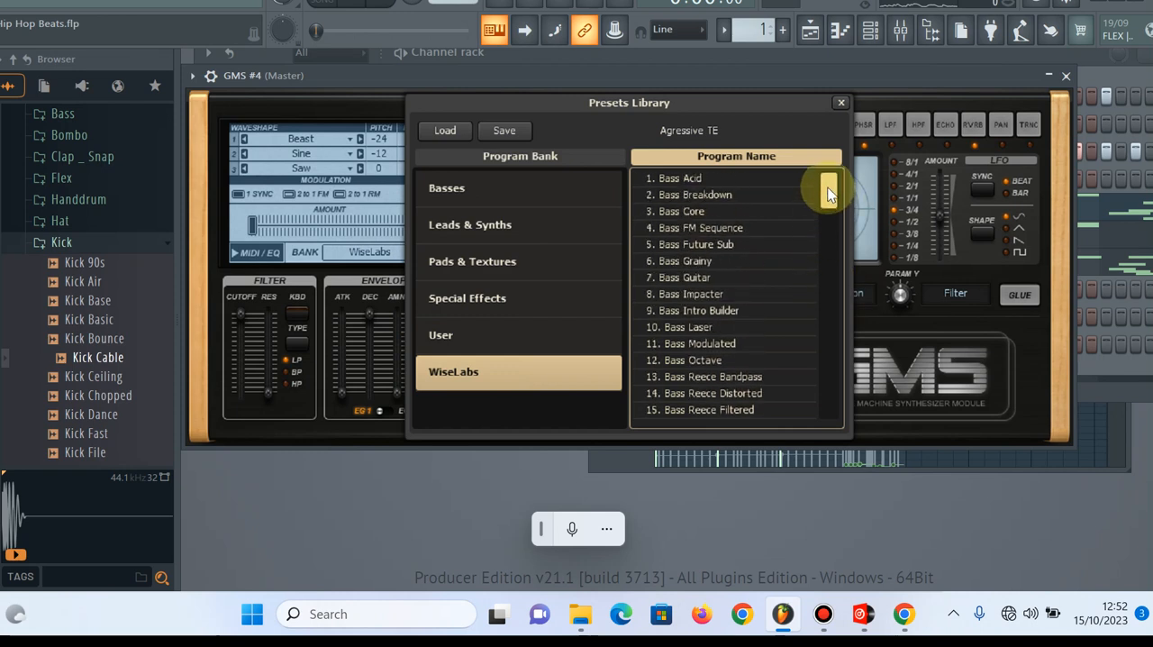
Audition Bass Grainy, Bass Guitar, Bass Breakdown and Bass FM Sequence on GMS #4, choose Bass Future Sub and close the synthesizer
click(711, 260)
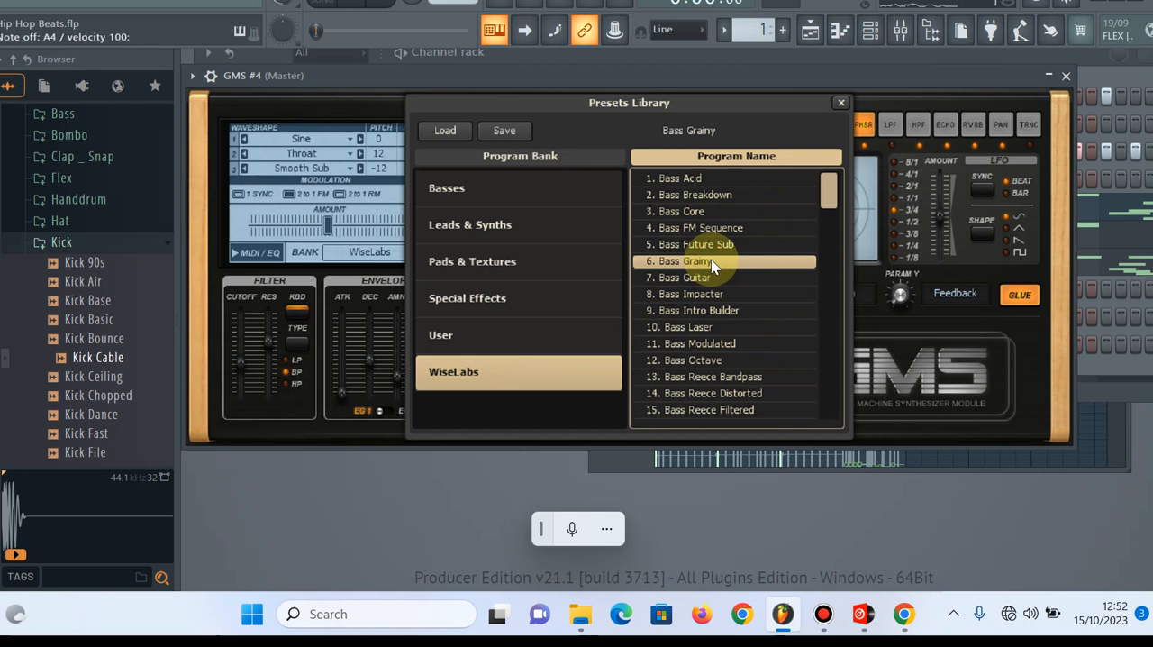
click(707, 275)
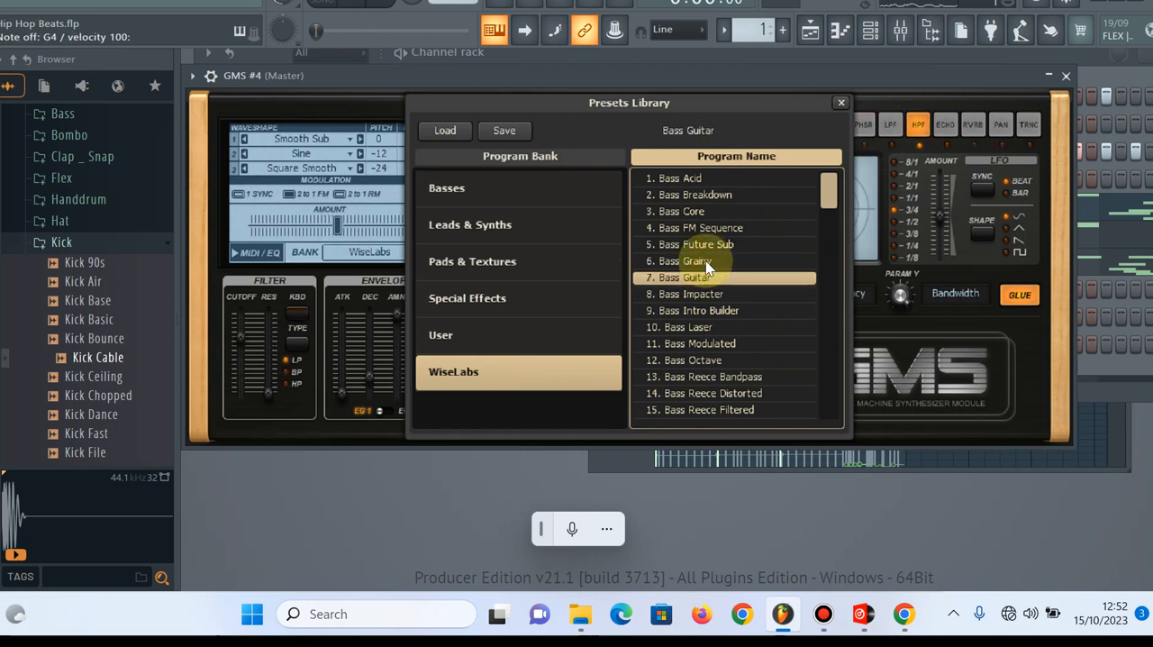
click(715, 196)
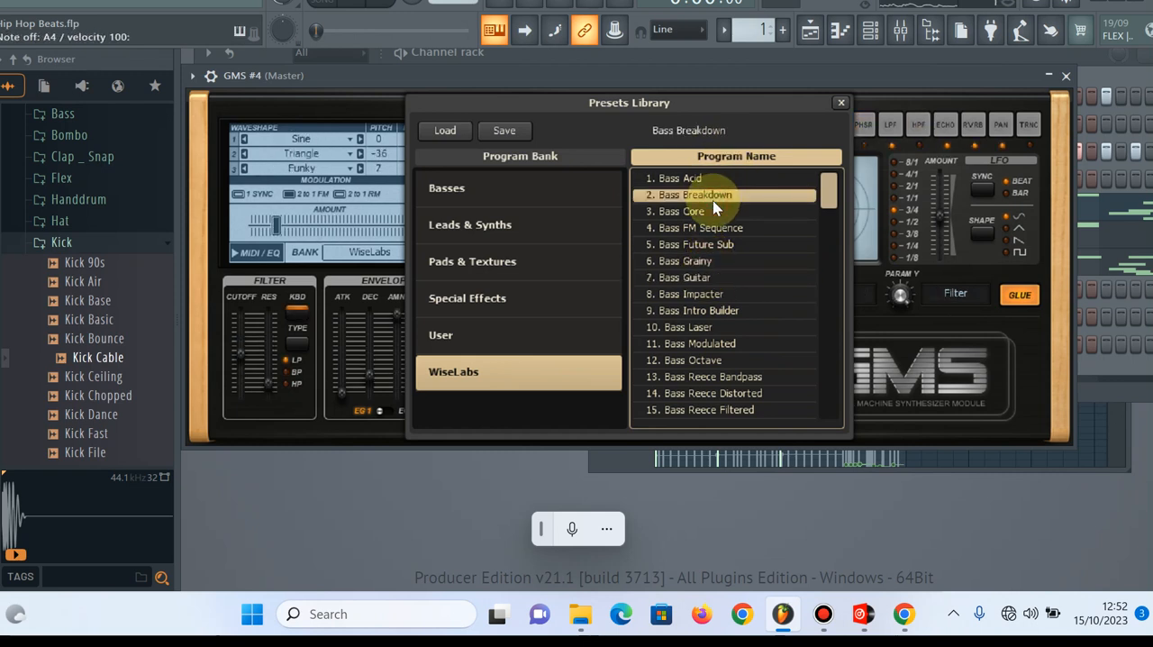
click(708, 227)
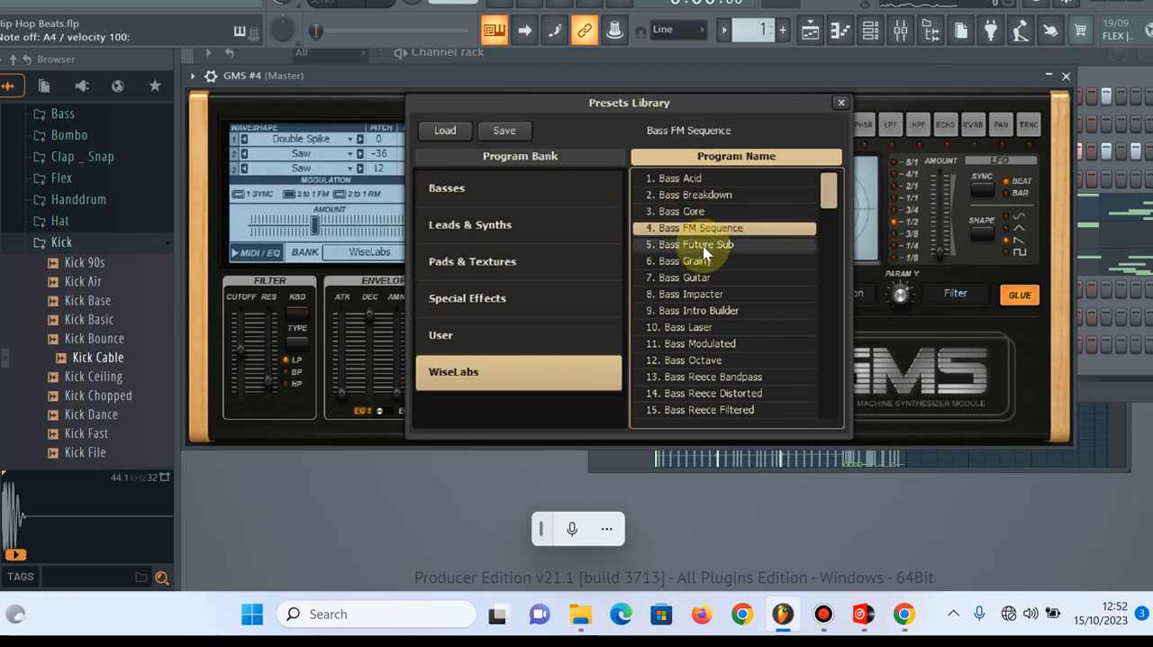
click(703, 245)
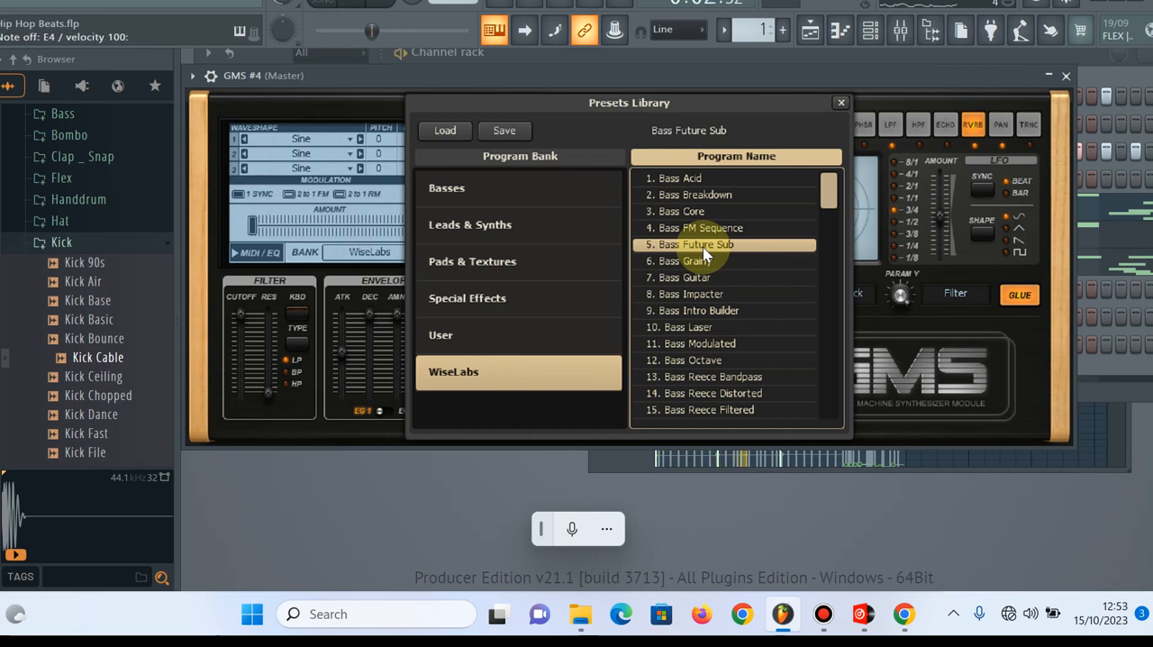
click(840, 102)
click(1065, 75)
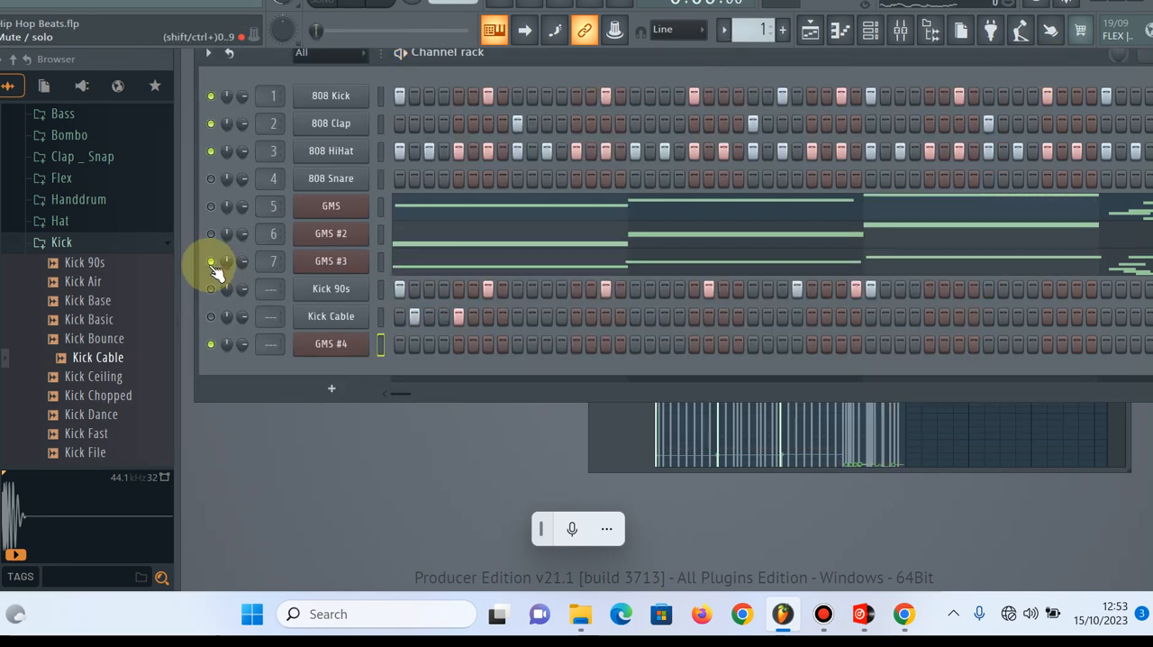
Reopen the GMS #4 synthesizer, play notes such as A4 with its Bass Future Sub preset and close it
click(332, 345)
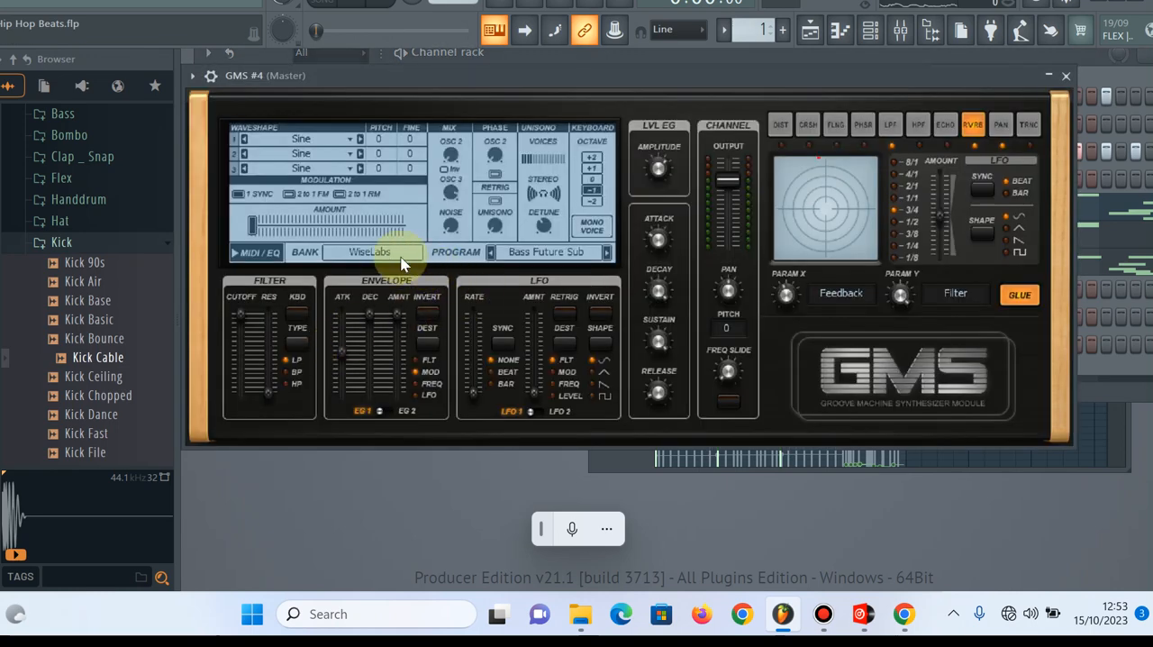
click(371, 251)
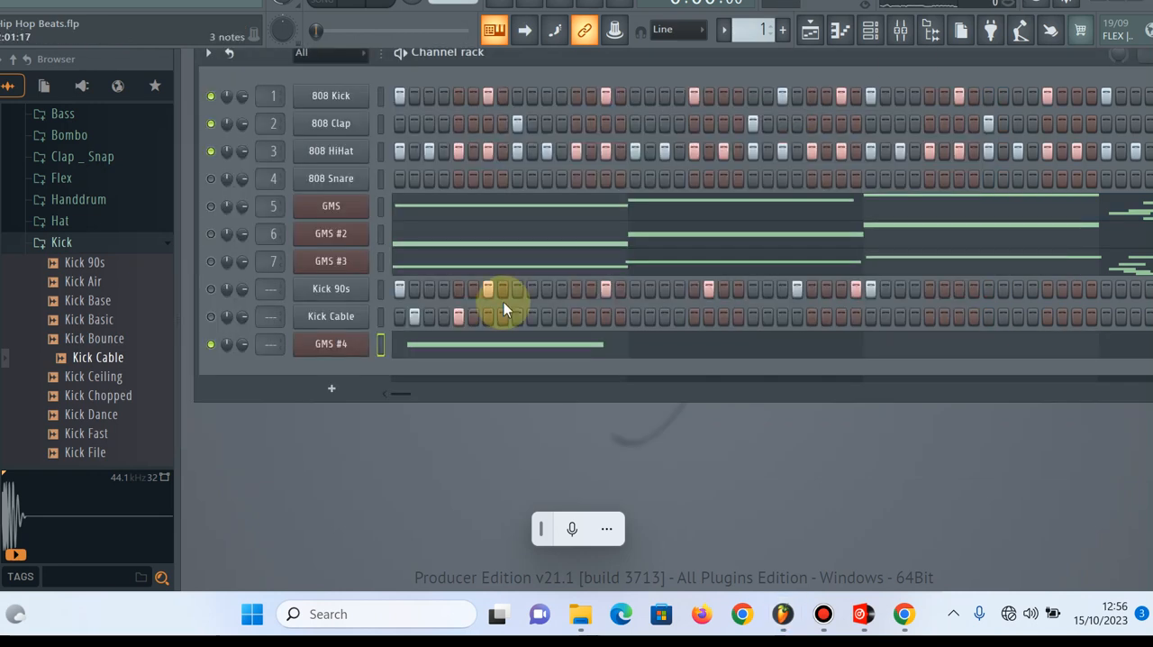
click(346, 345)
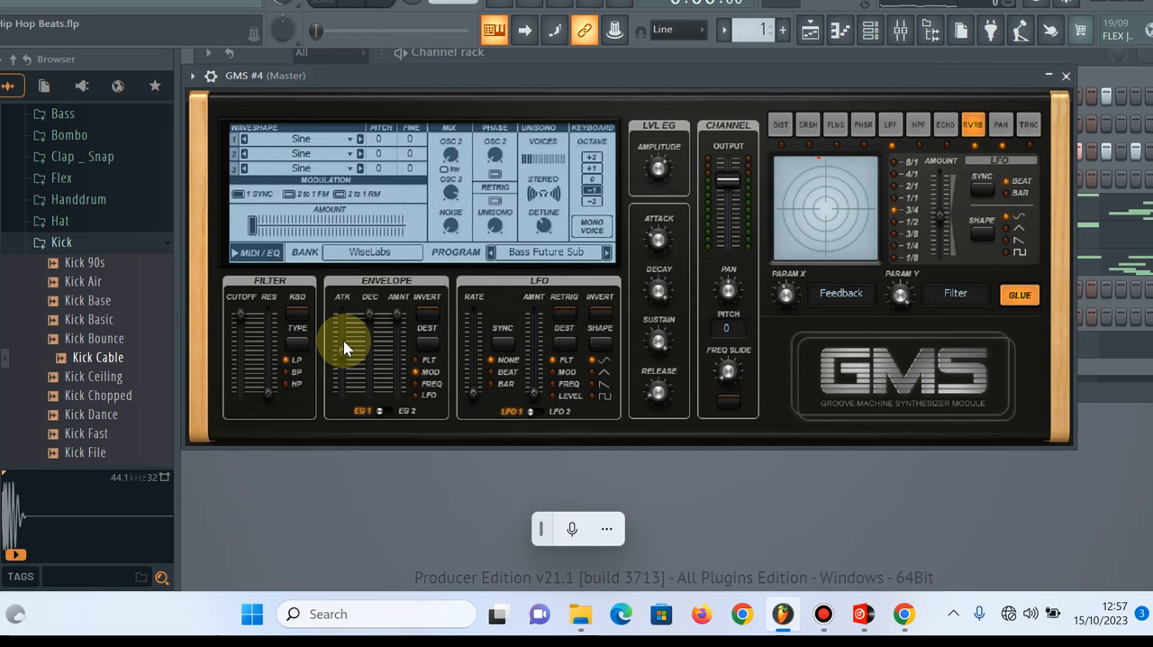
key(b)
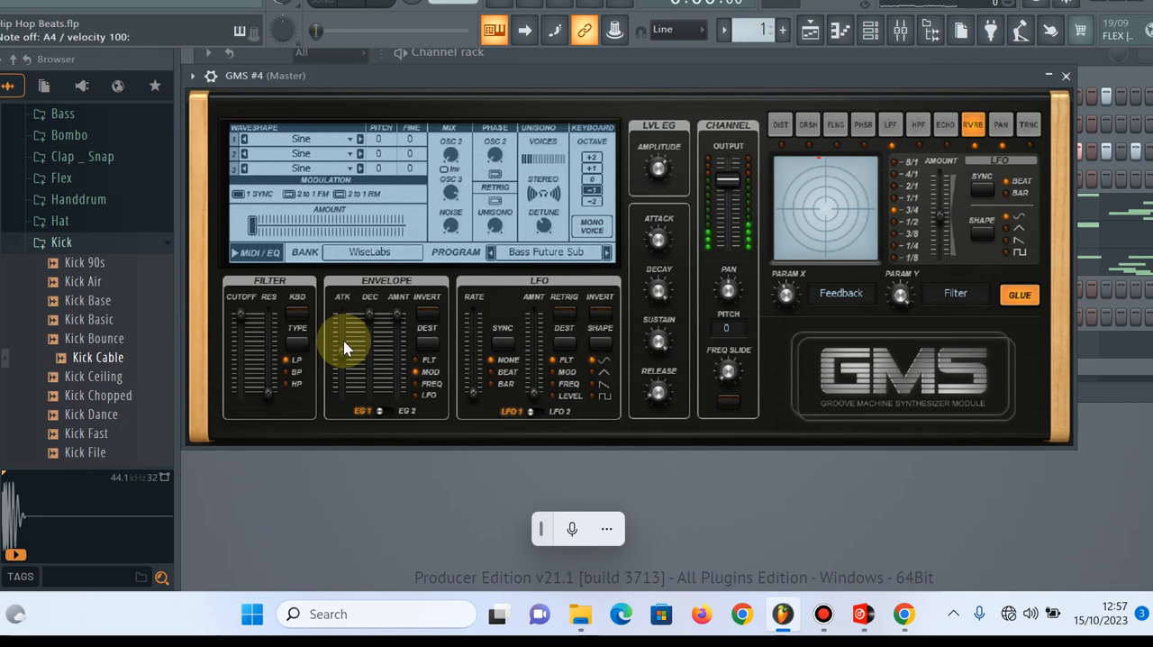
key(n)
click(1065, 77)
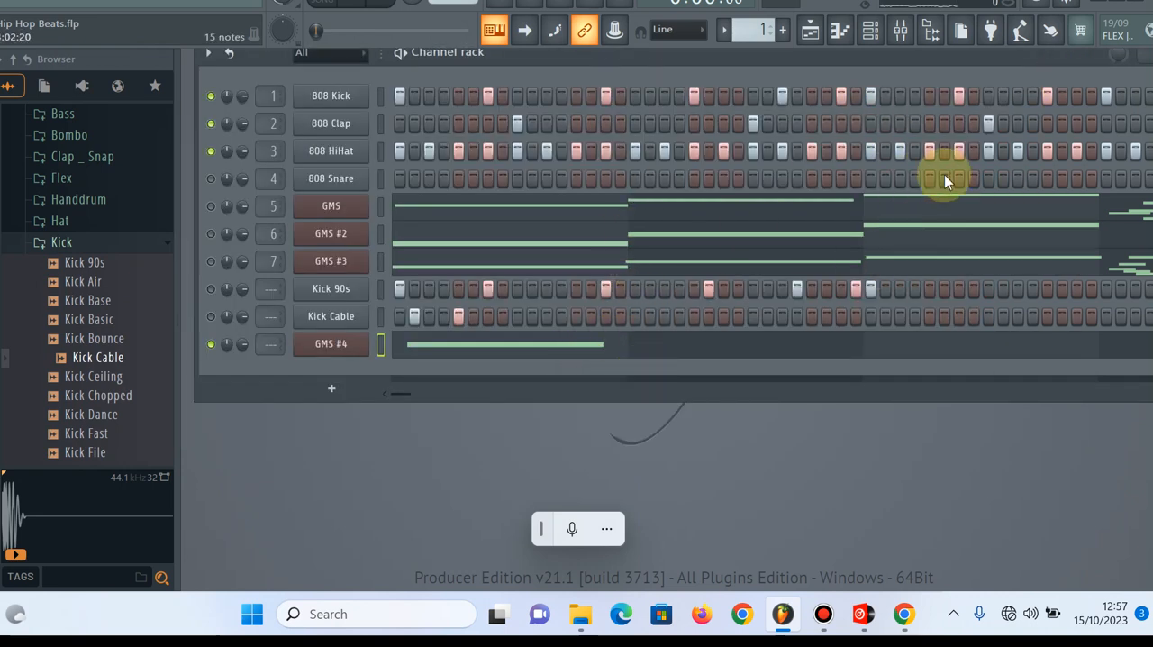
Open the piano roll of GMS #4 and play F4 and neighbouring notes on the channel
click(878, 47)
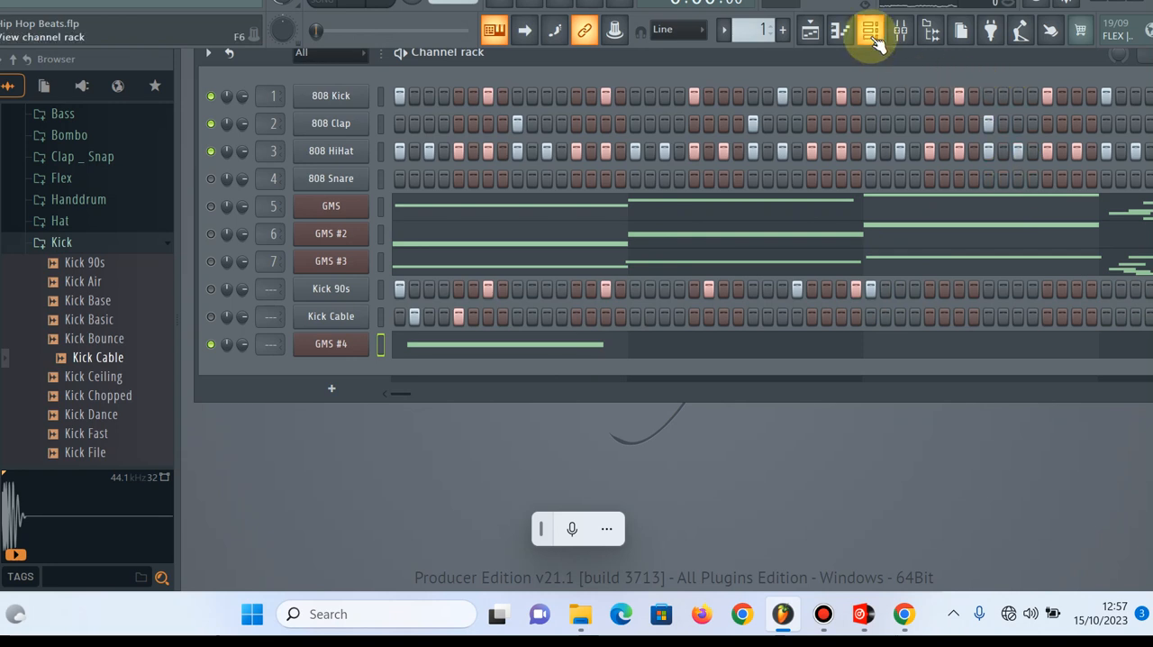
click(838, 31)
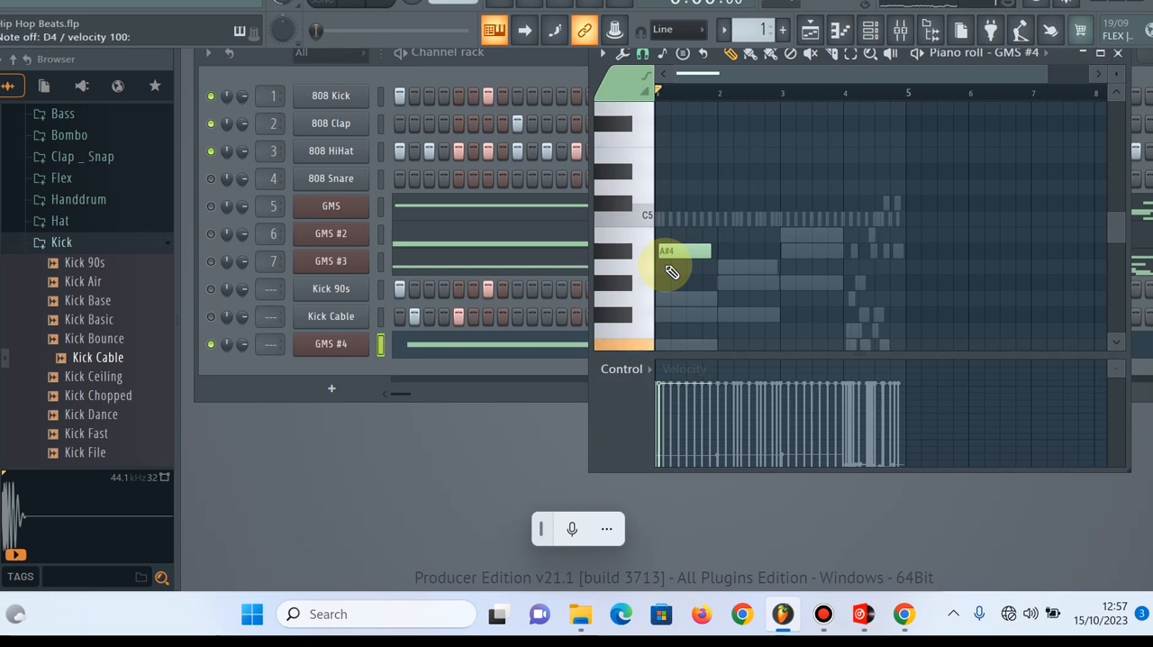
key(c)
key(v)
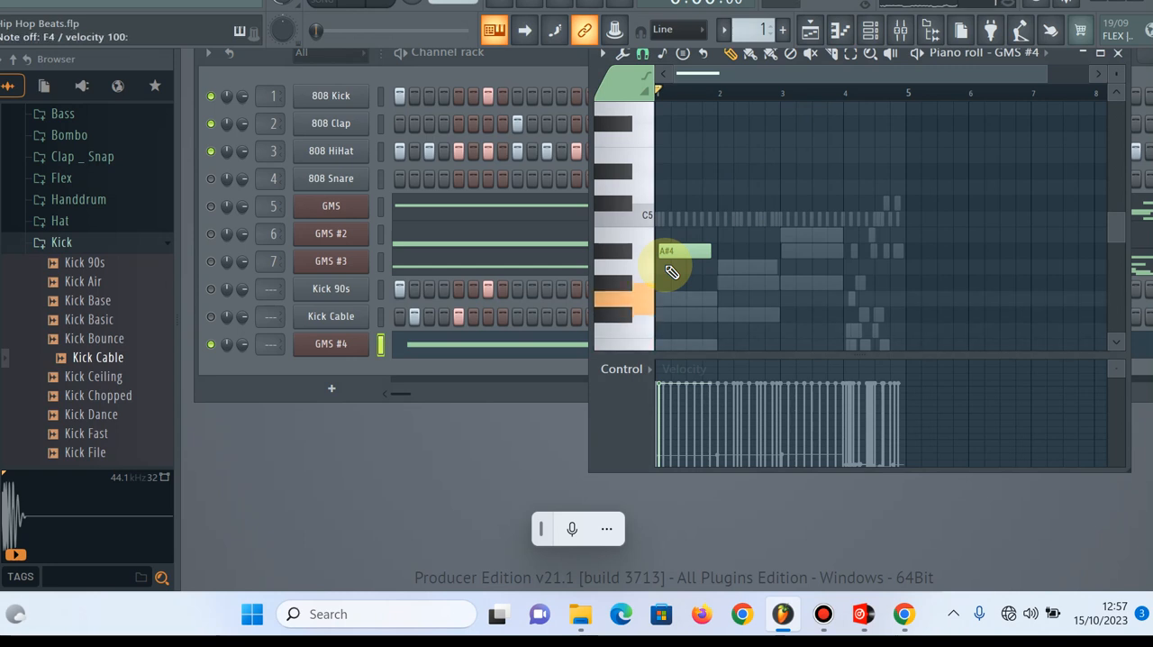
key(b)
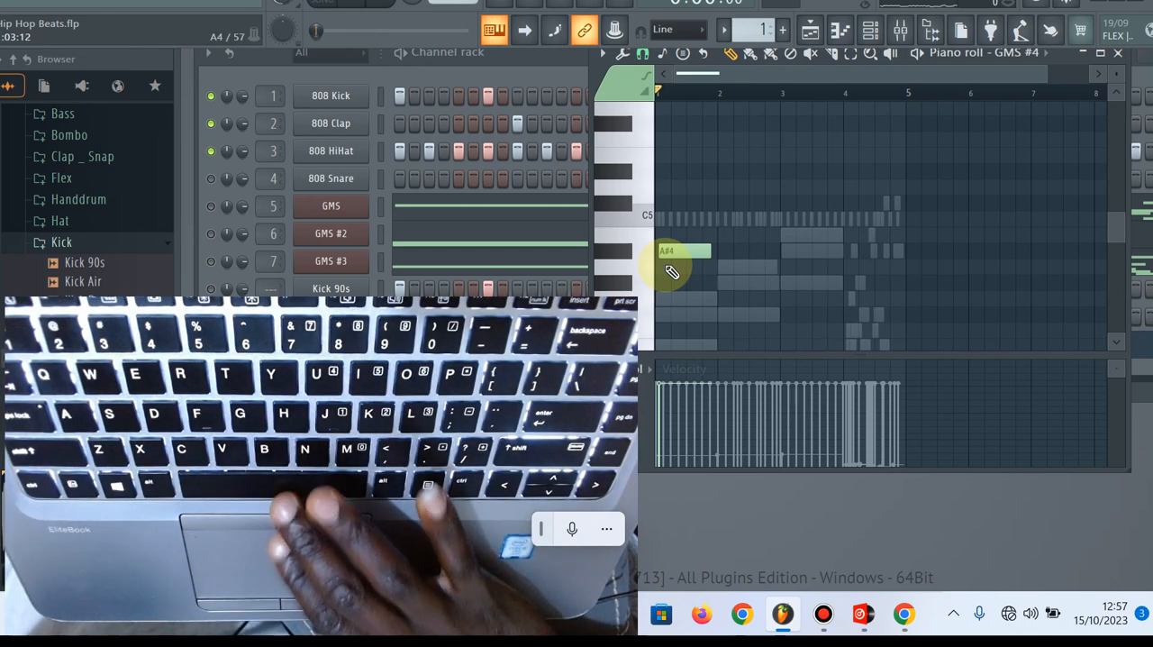
Play the pattern while playing bass notes such as C4 live on GMS #4, and stop playback
key(space)
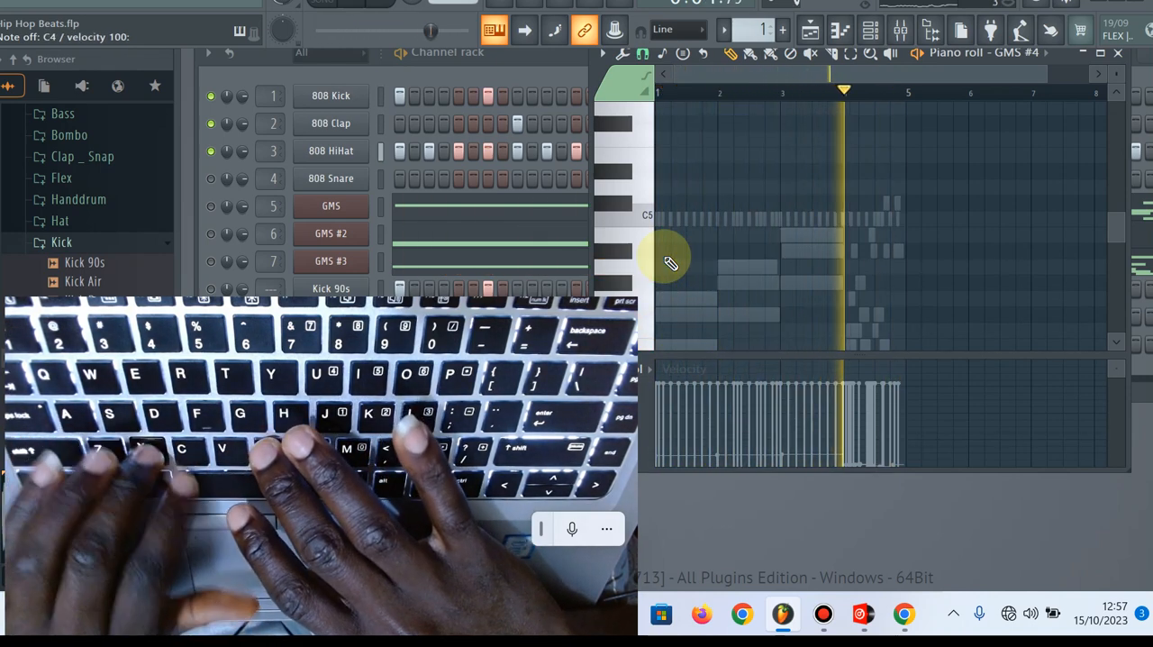
key(space)
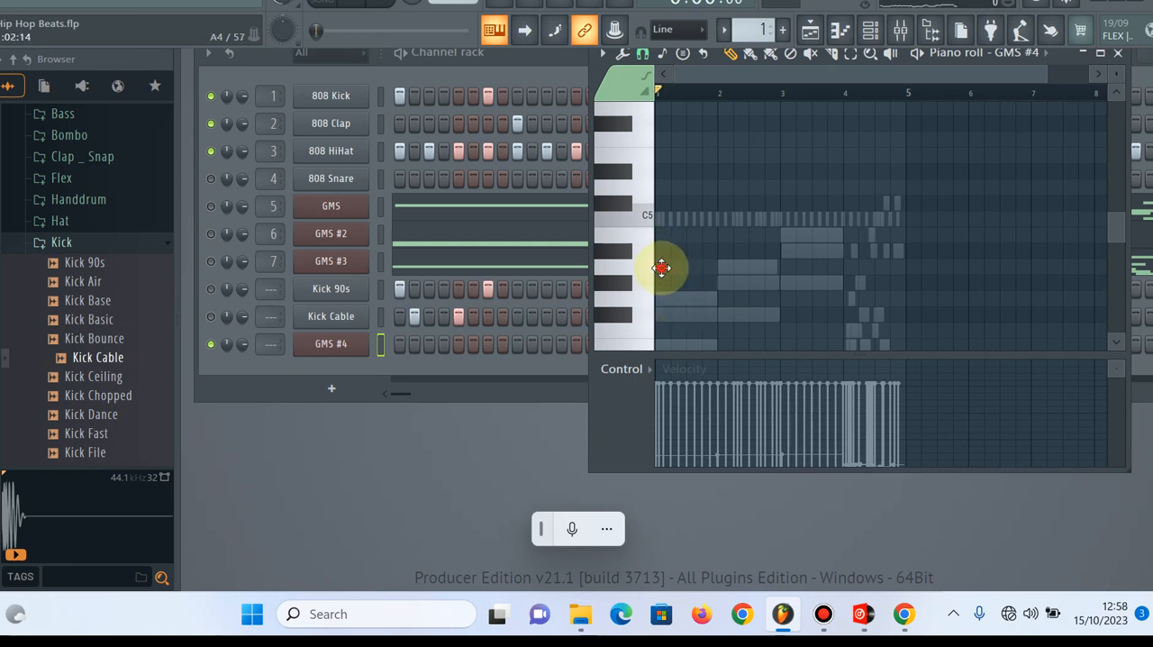
Place an A4 note in the GMS #4 piano roll and stretch it to fill bar 1
click(662, 267)
click(665, 269)
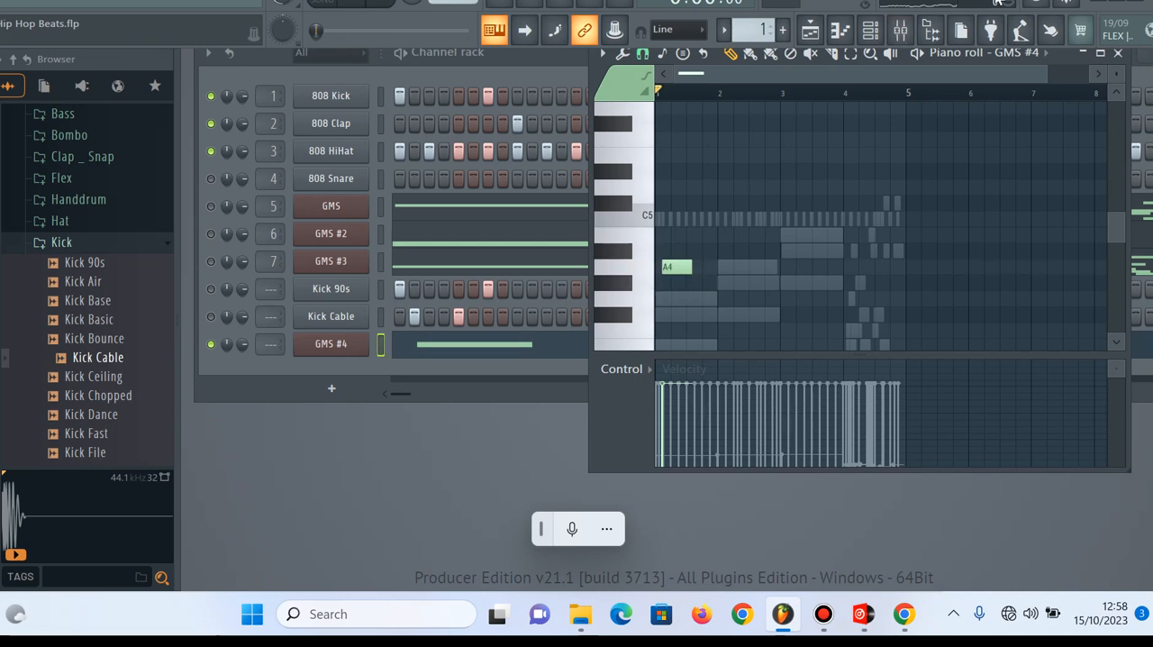
scroll(997, 3, up, 5)
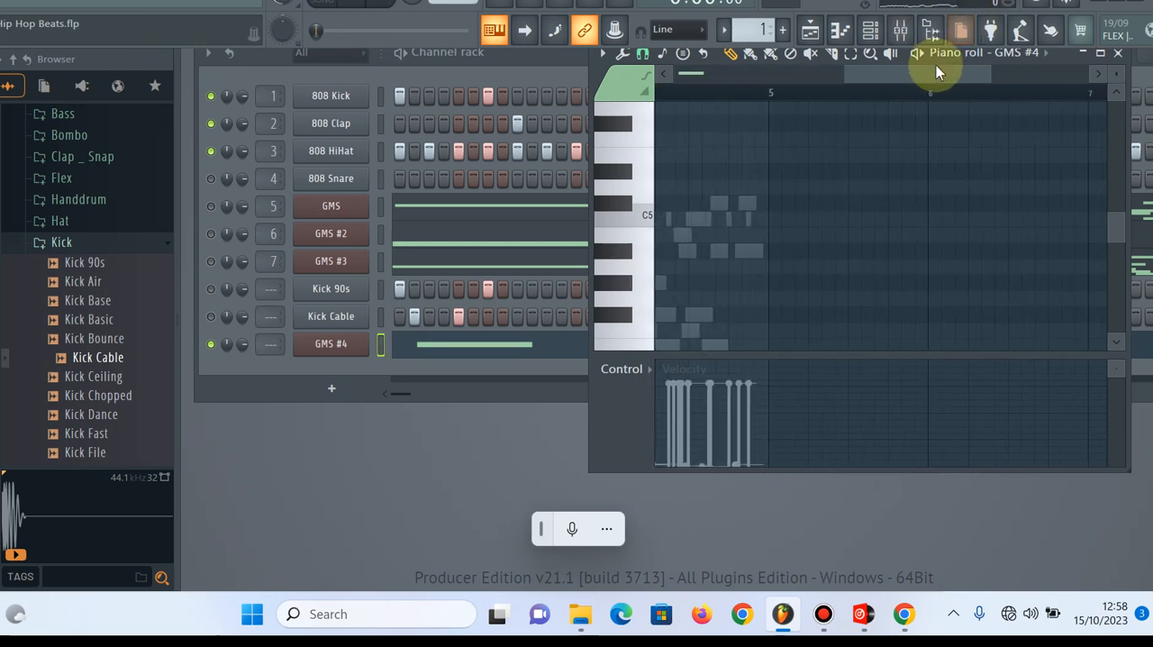
drag(936, 65, 728, 119)
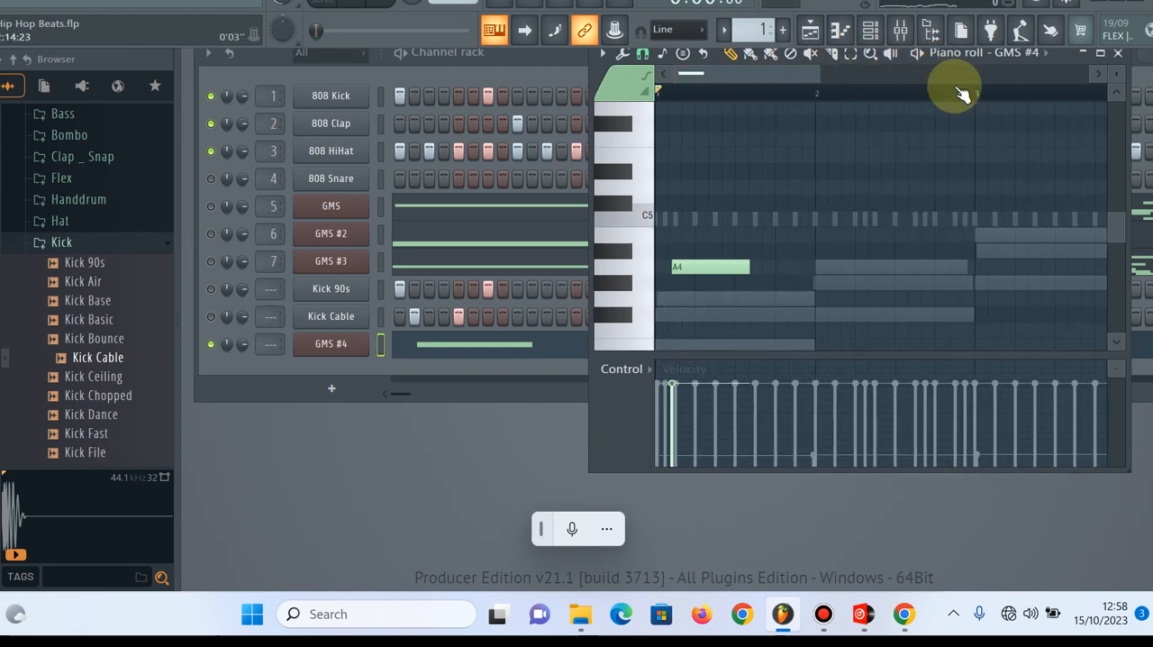
scroll(960, 92, down, 3)
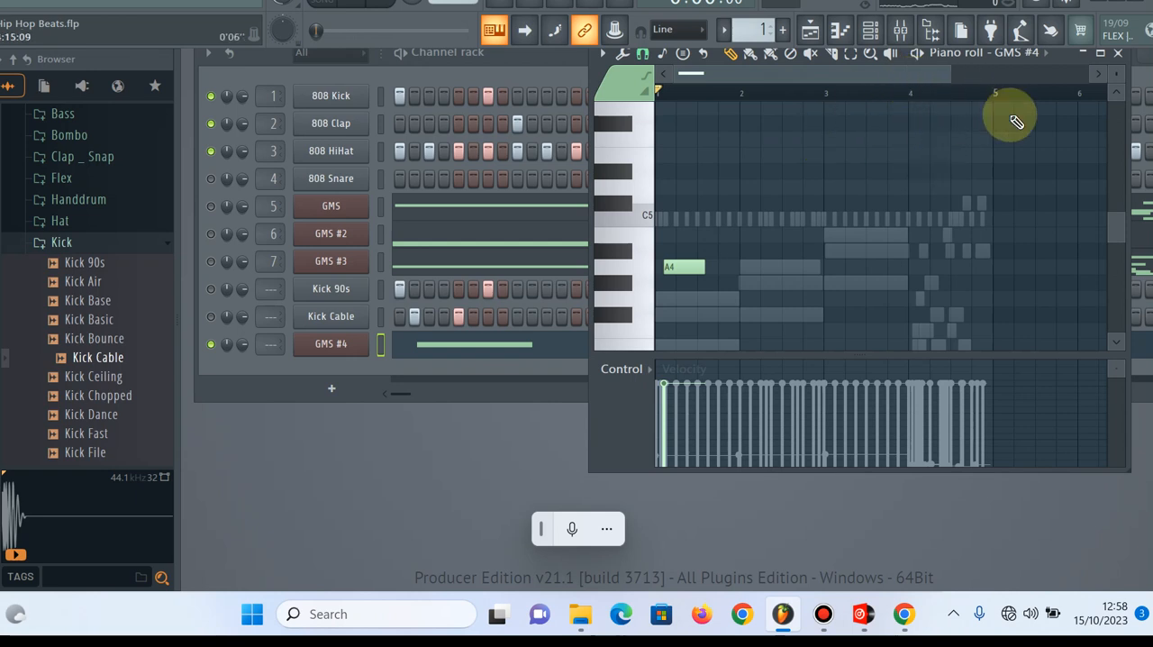
drag(669, 270, 741, 264)
click(654, 268)
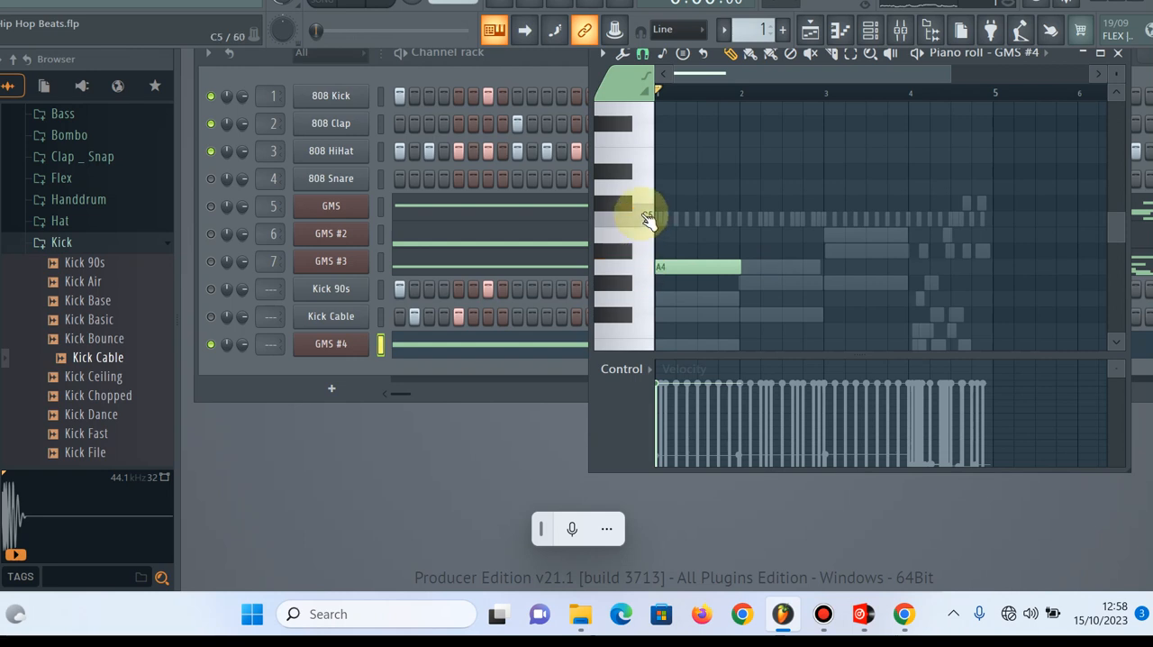
Audition notes such as C5, G4, F4 and D5 on the GMS #4 piano roll keyboard
click(657, 239)
click(643, 187)
click(643, 307)
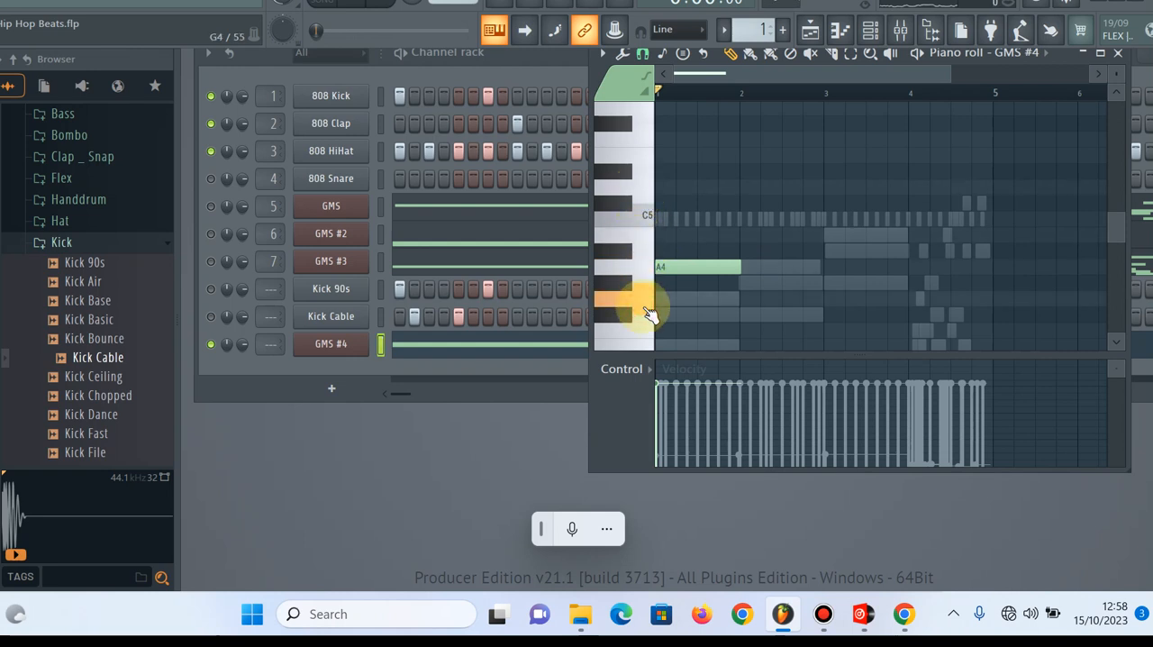
click(654, 268)
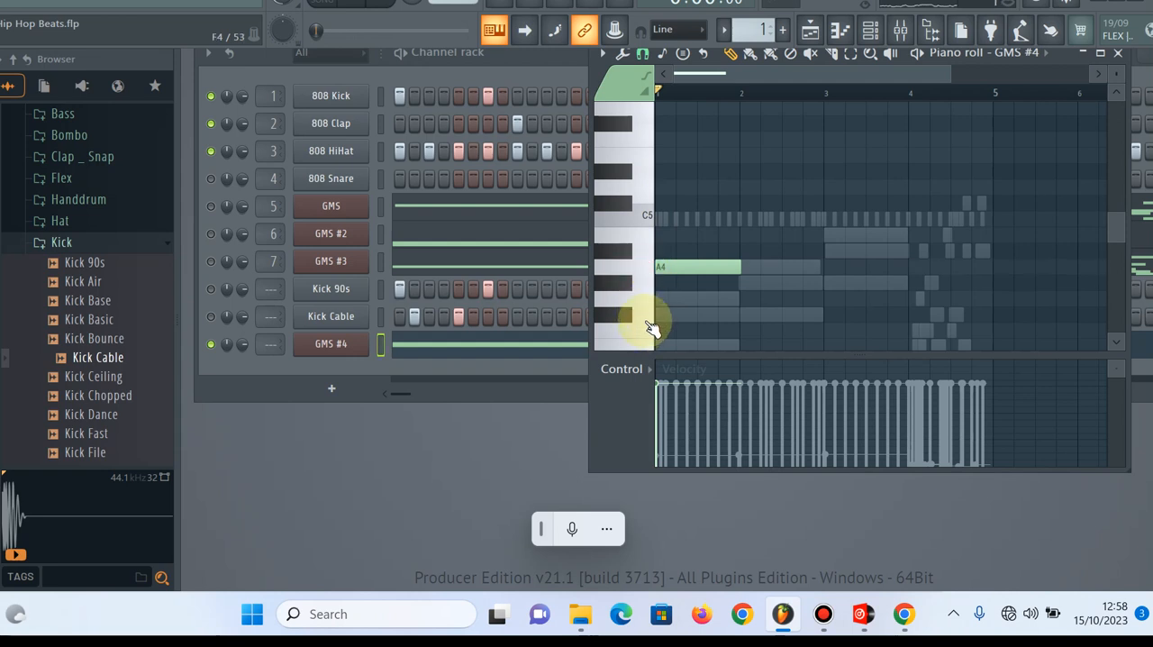
click(645, 304)
click(647, 333)
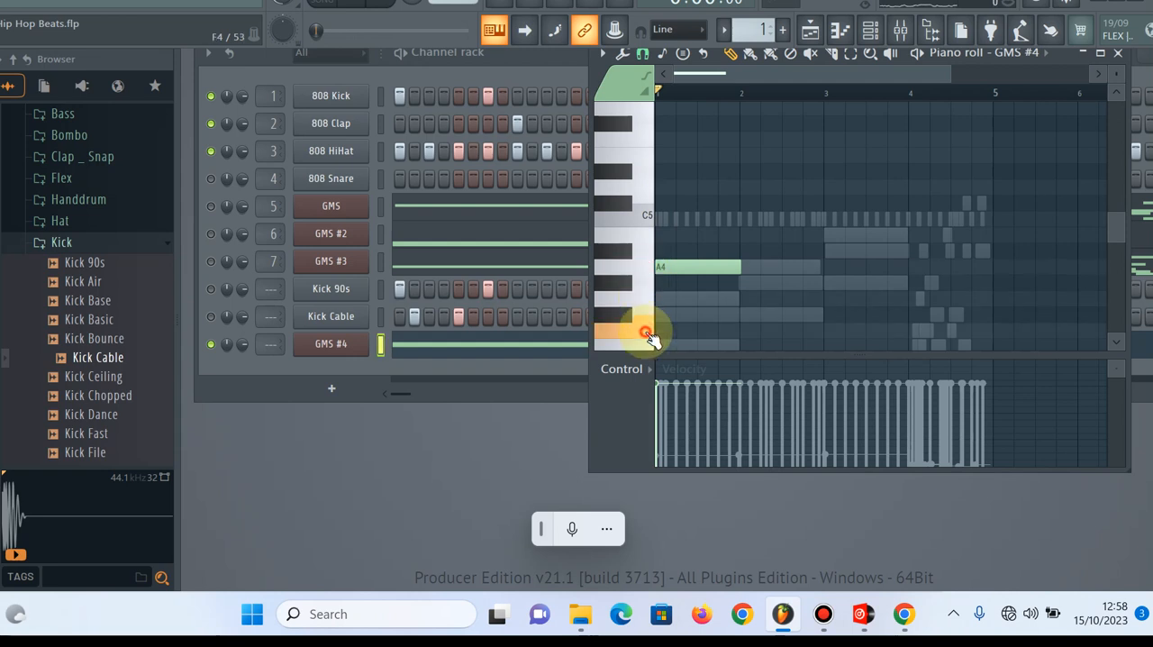
click(643, 184)
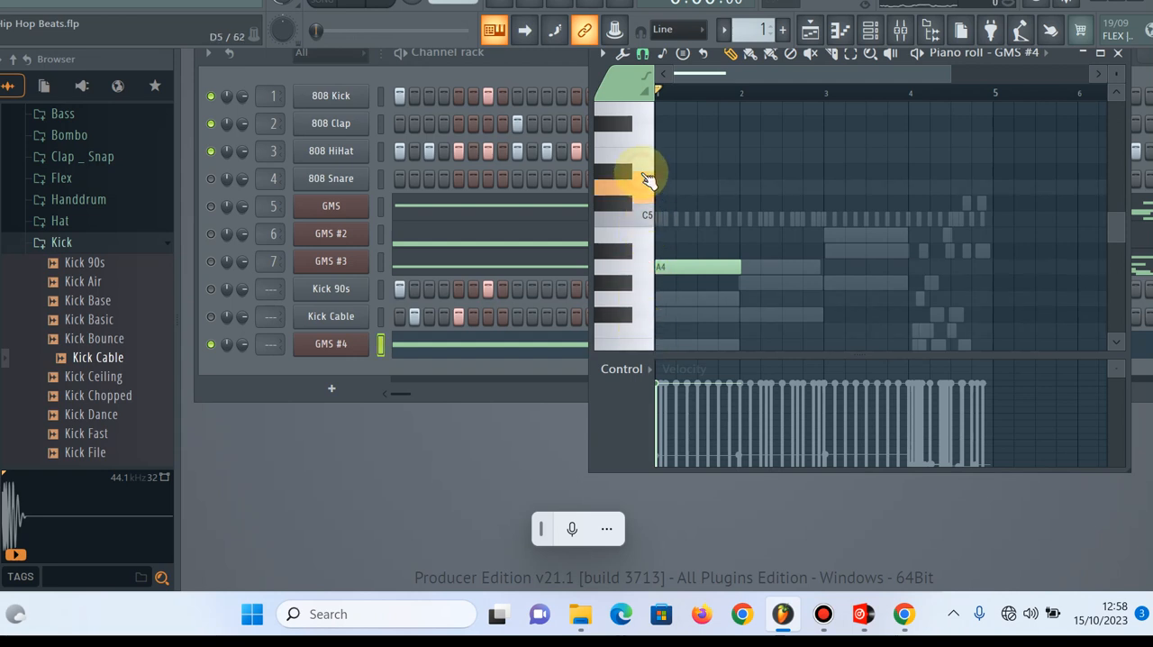
click(646, 155)
click(635, 123)
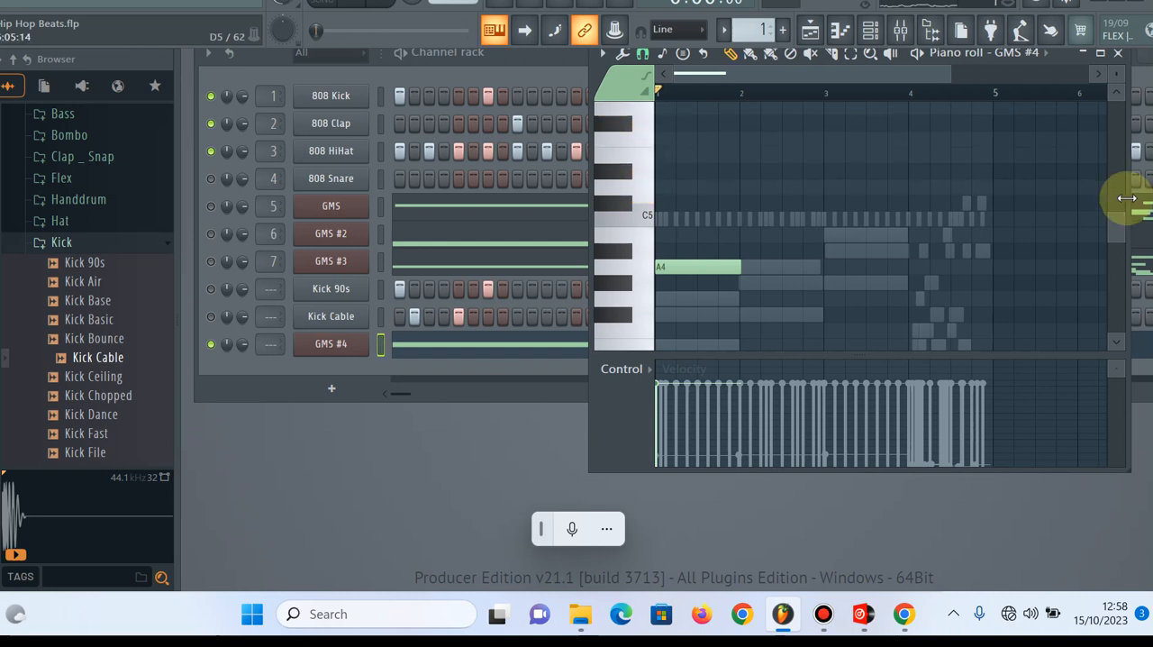
Audition the lower notes around E4 and D4 on the GMS #4 piano roll keyboard
drag(1113, 224, 1113, 239)
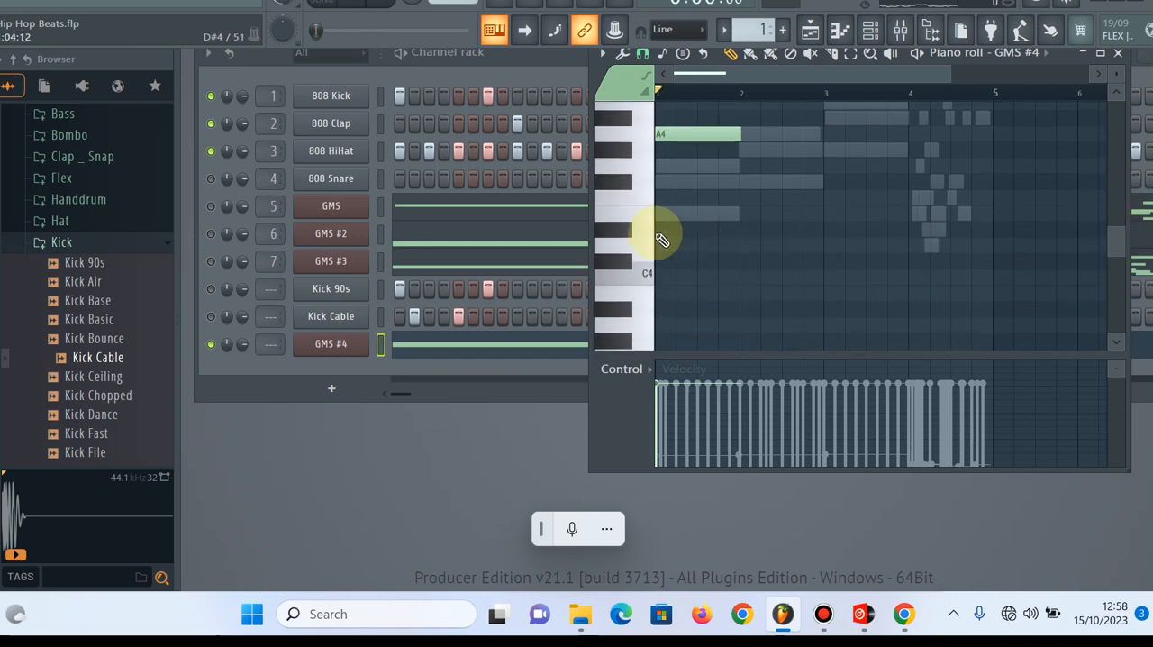
click(643, 226)
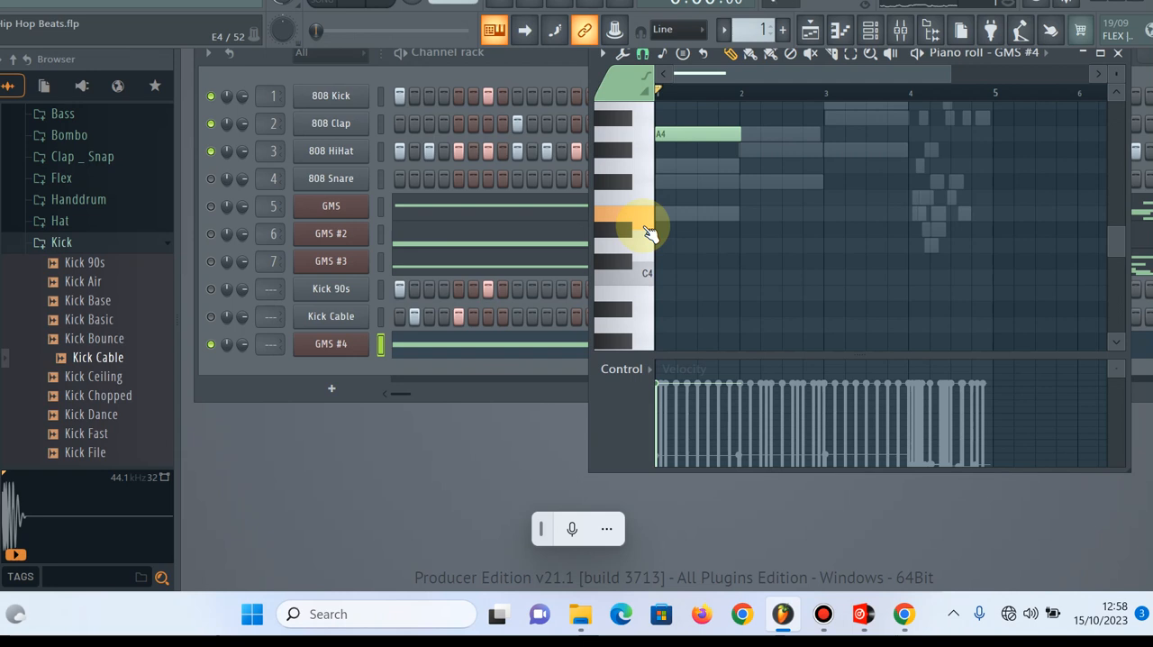
click(649, 252)
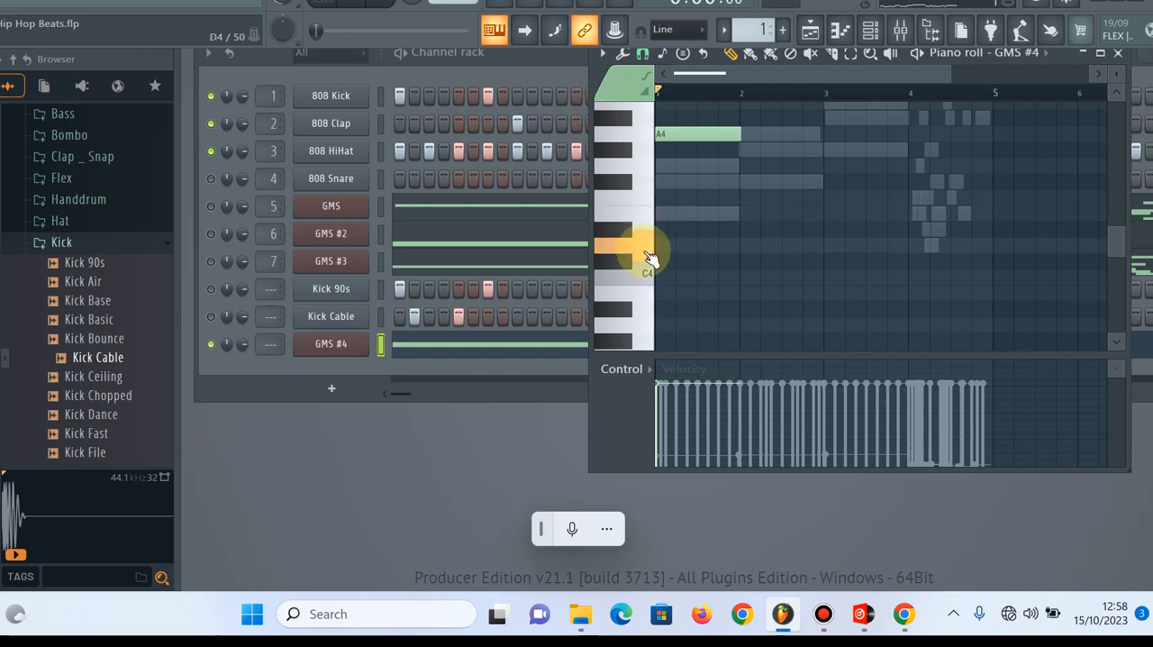
click(647, 203)
drag(648, 207, 656, 281)
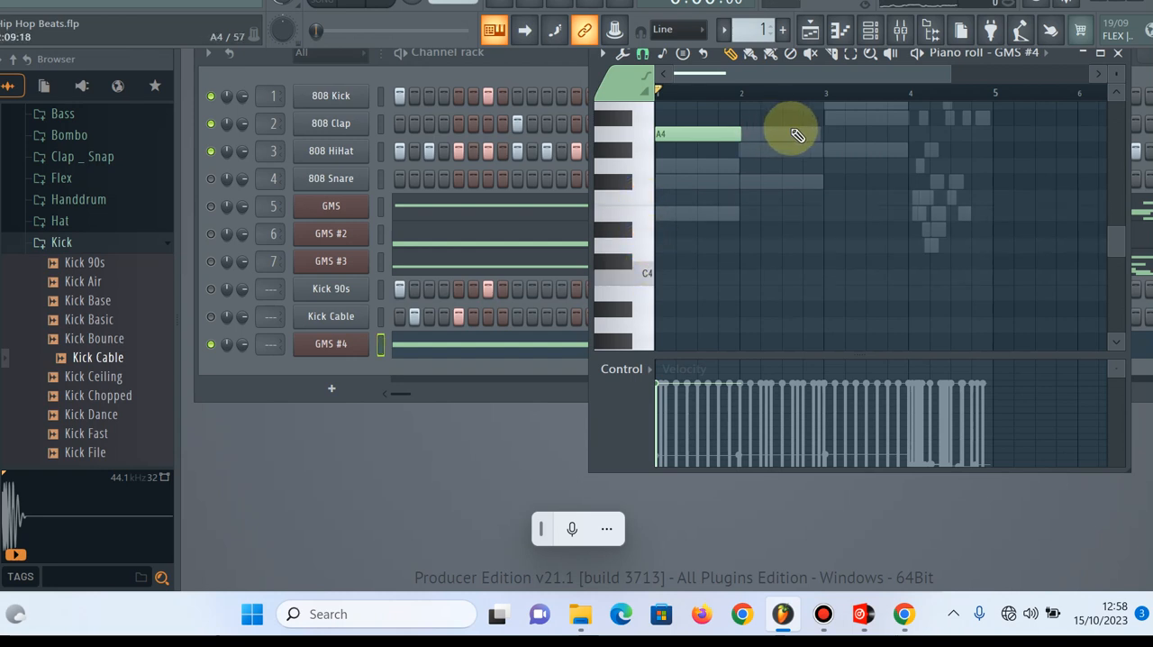
Add a one-bar B4 bass note and align it to the start of bar 2
click(778, 105)
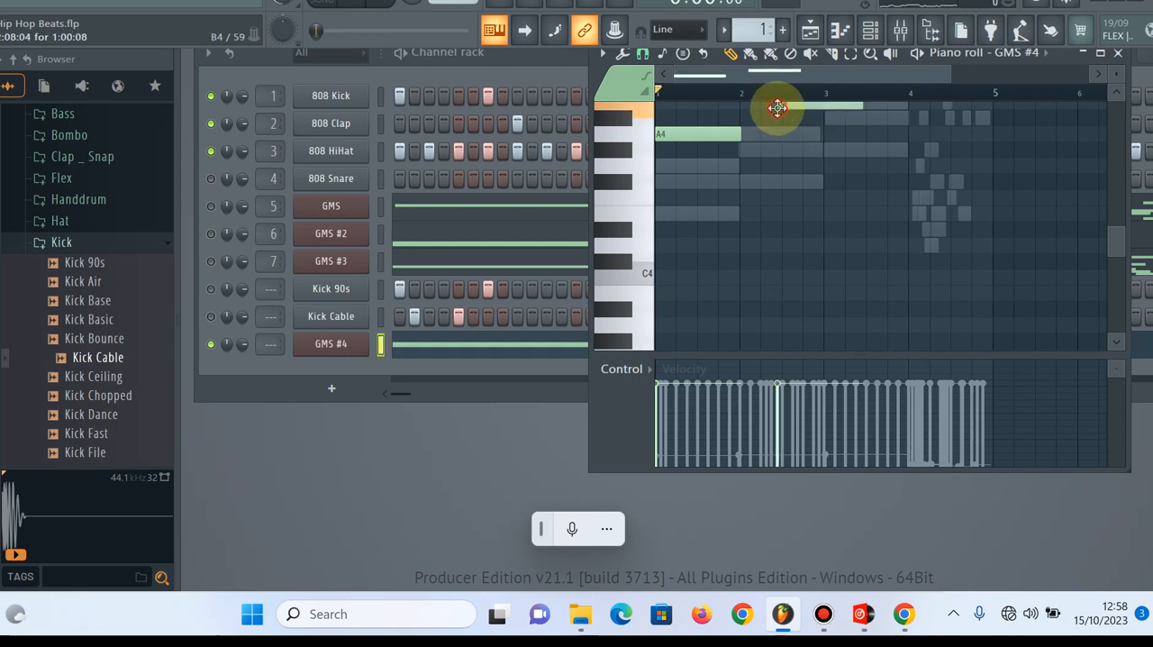
drag(1115, 236, 1111, 220)
click(783, 286)
drag(783, 287, 756, 286)
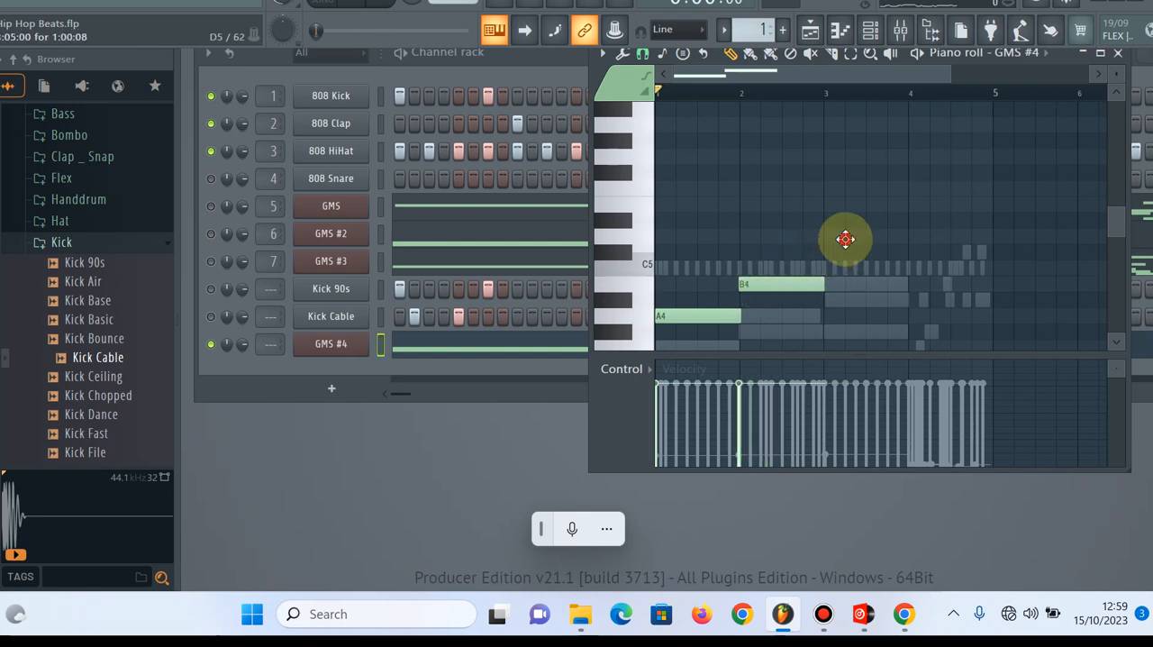
Add one-bar D5 and E5 bass notes, aligning them to the start of bars 3 and 4
click(844, 237)
click(850, 238)
drag(842, 239, 840, 238)
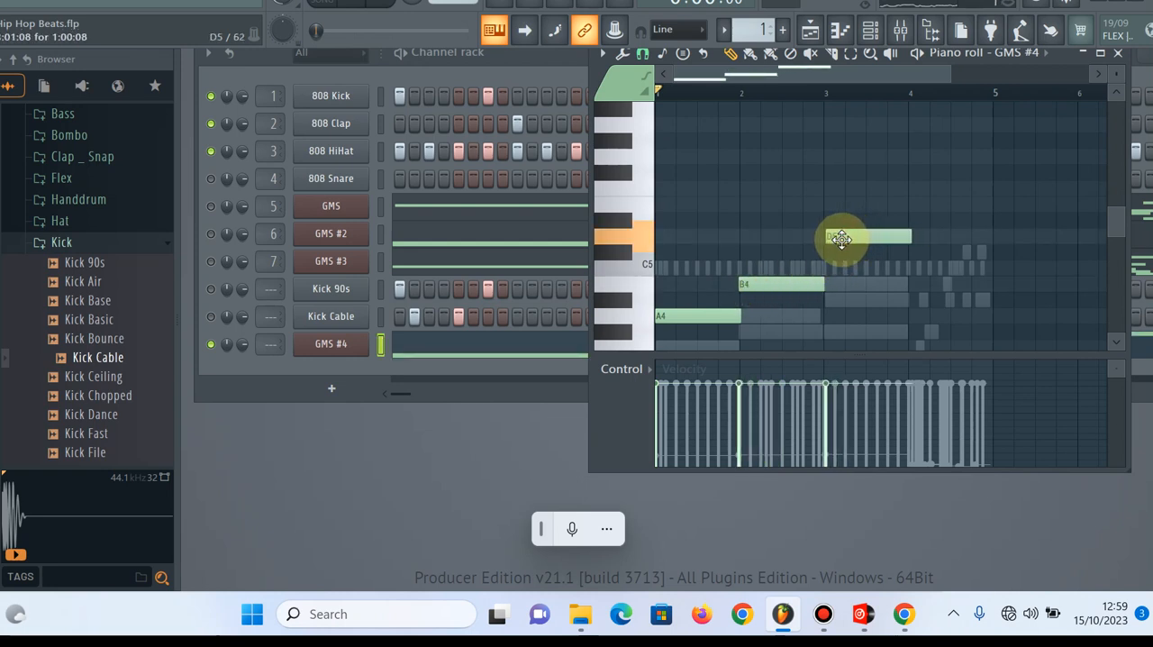
click(926, 203)
drag(927, 204, 887, 235)
click(889, 234)
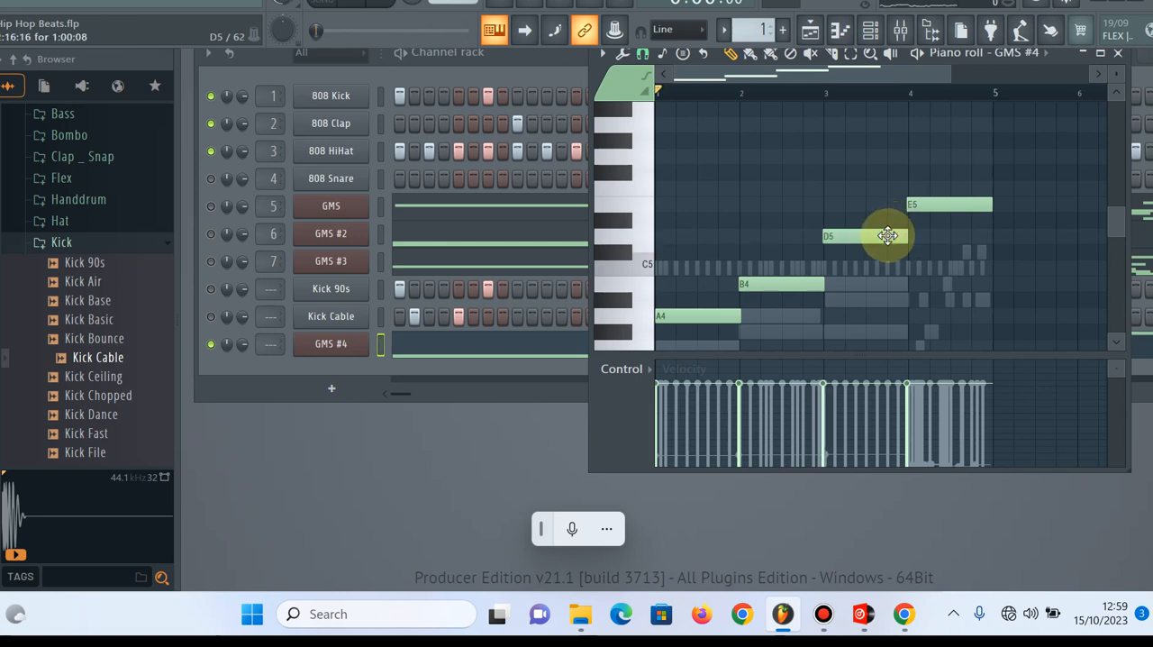
Play the pattern and compare the GMS and GMS #2 channels one at a time against the new bass line
key(space)
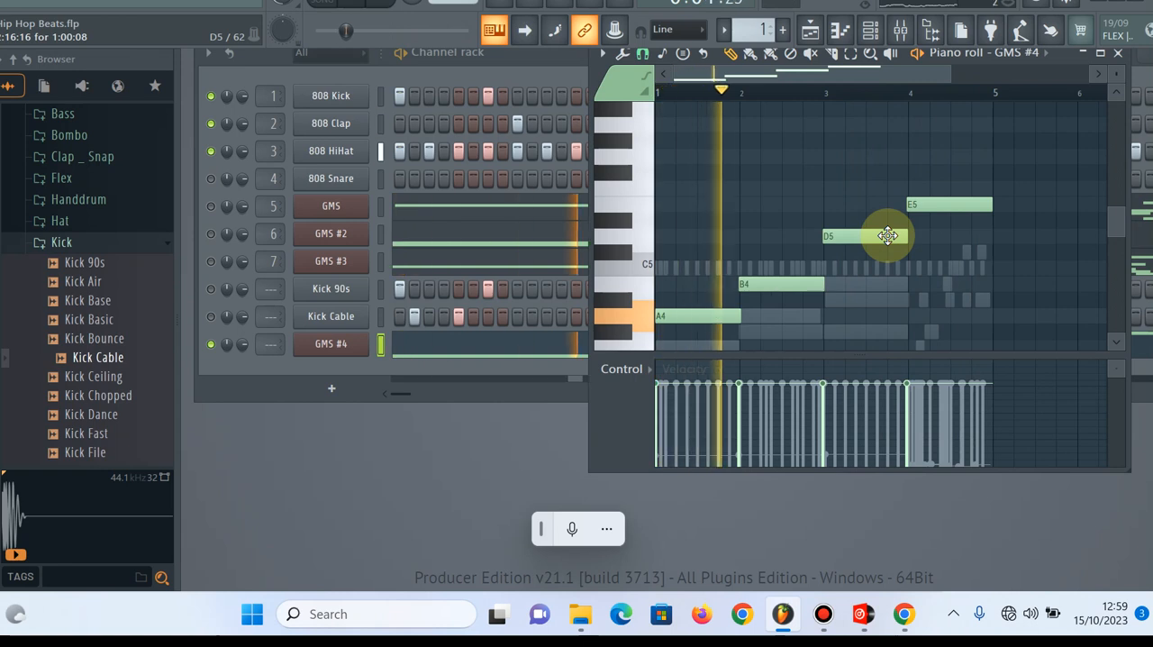
click(211, 207)
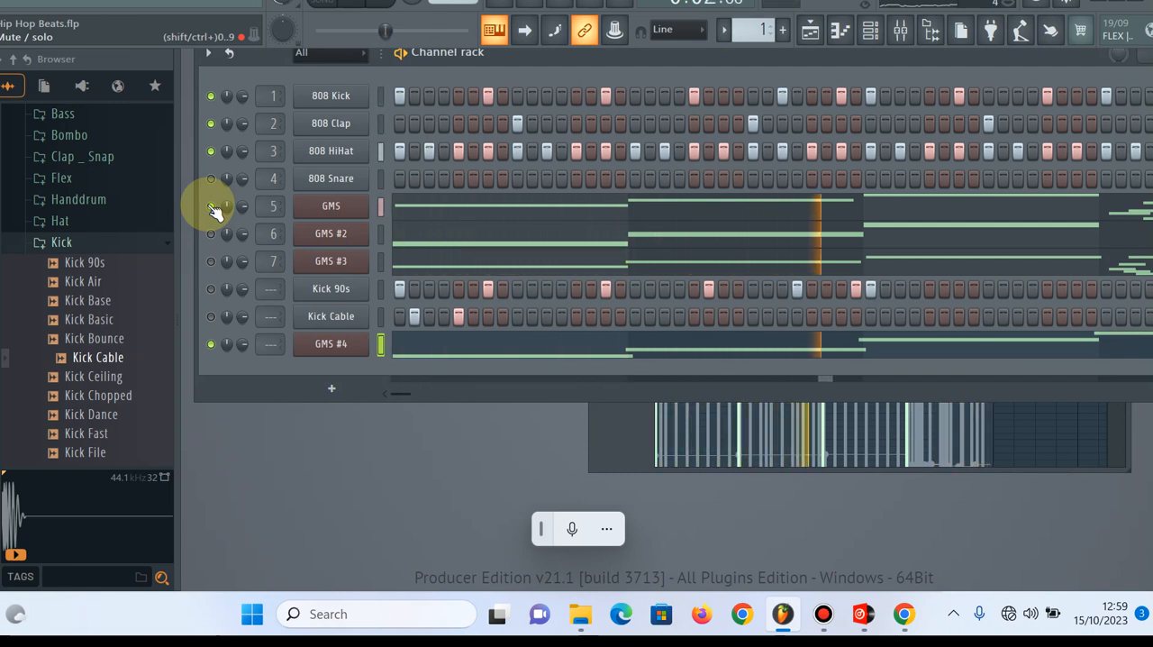
mouse_move(215, 210)
mouse_down()
mouse_move(219, 237)
mouse_move(218, 222)
mouse_up()
click(212, 207)
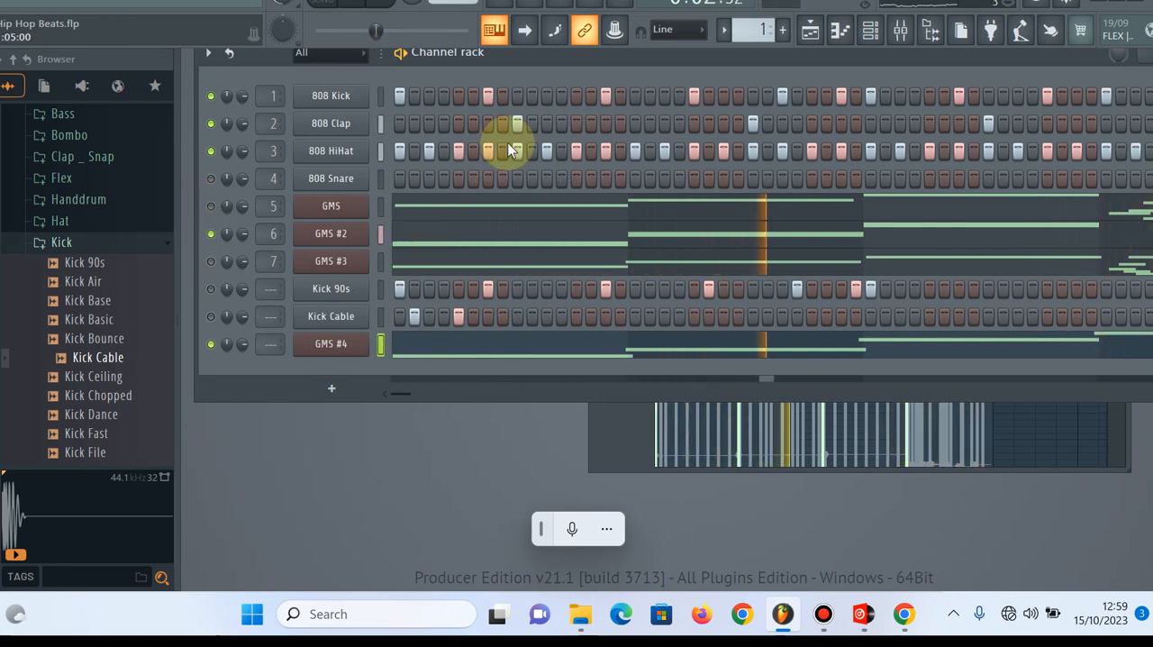
Reposition the channel rack, unmute GMS #3 to hear it with the bass, and mute GMS #2
drag(703, 55, 738, 107)
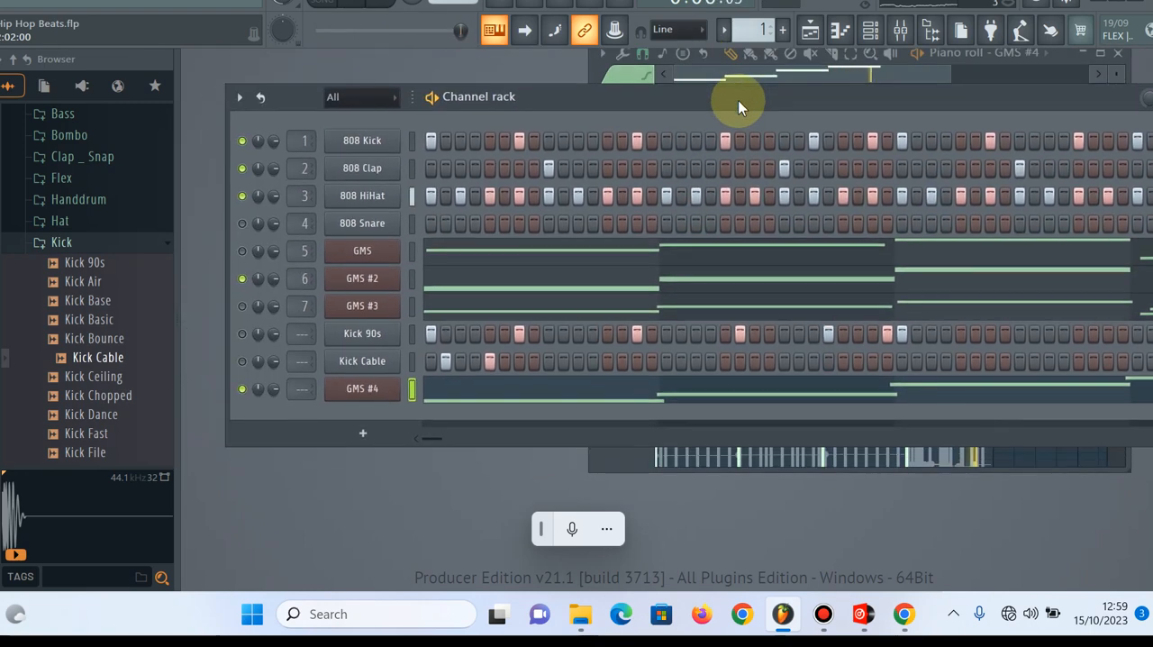
click(241, 305)
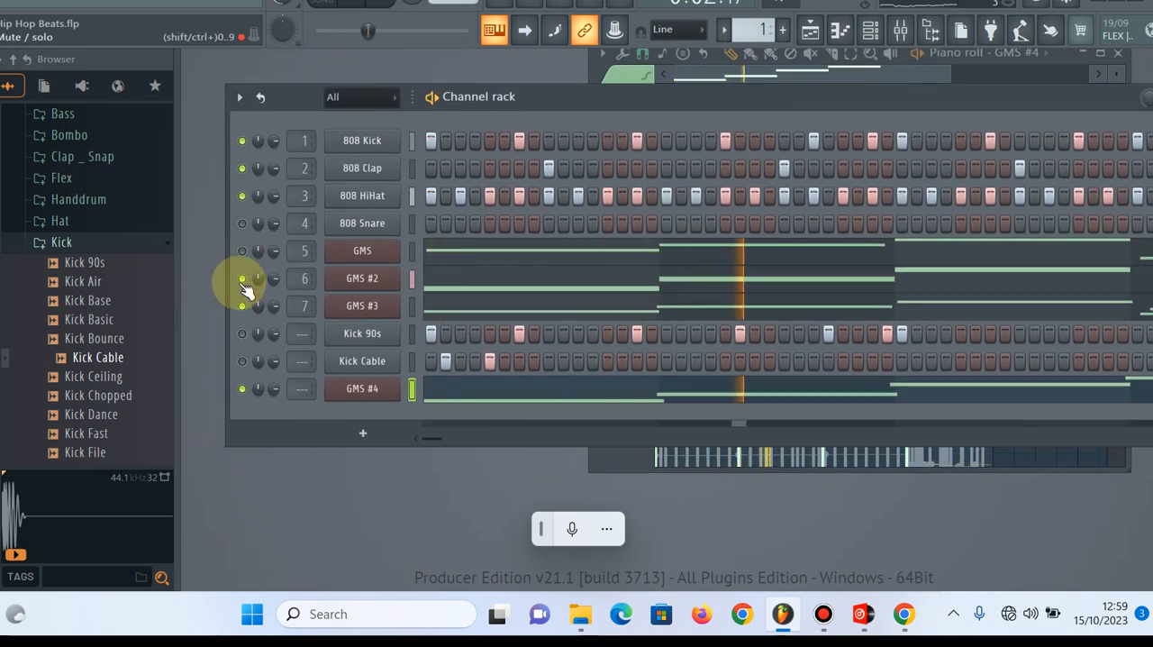
click(242, 278)
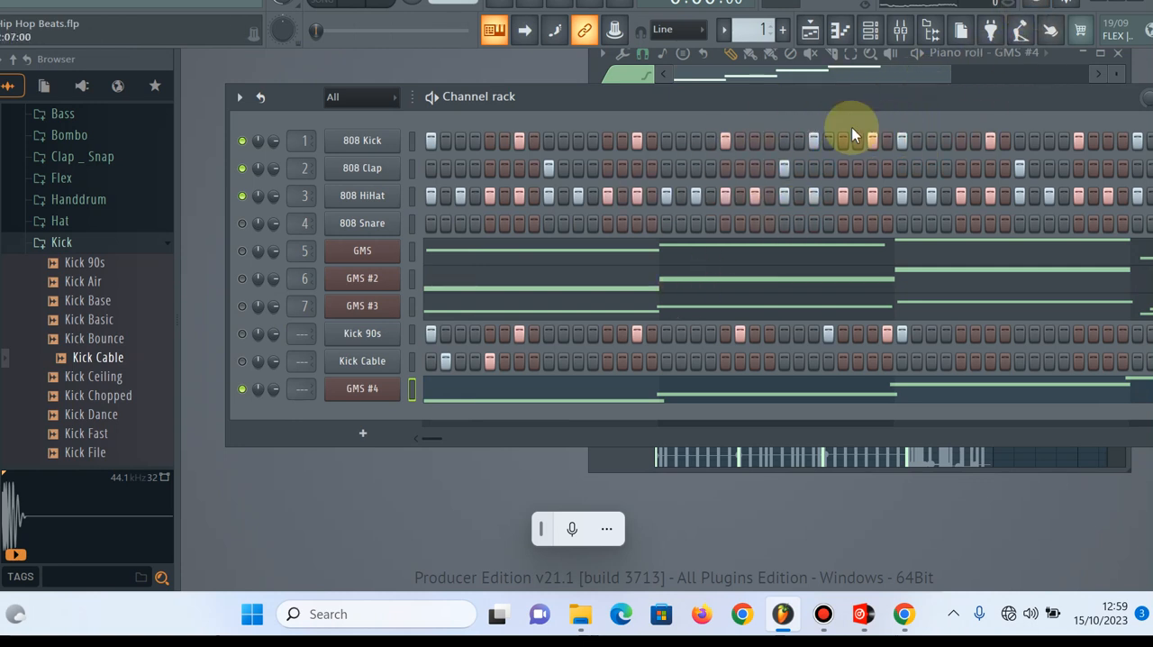
Open the mixer and lower the Insert 1 volume fader slightly
click(899, 40)
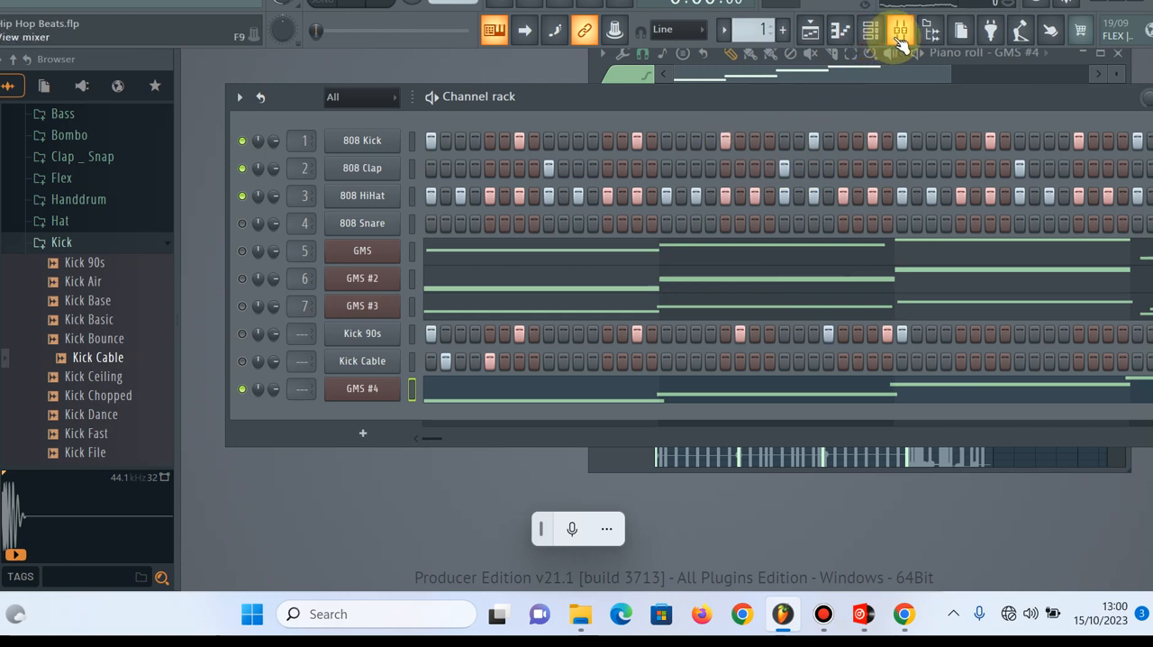
click(901, 41)
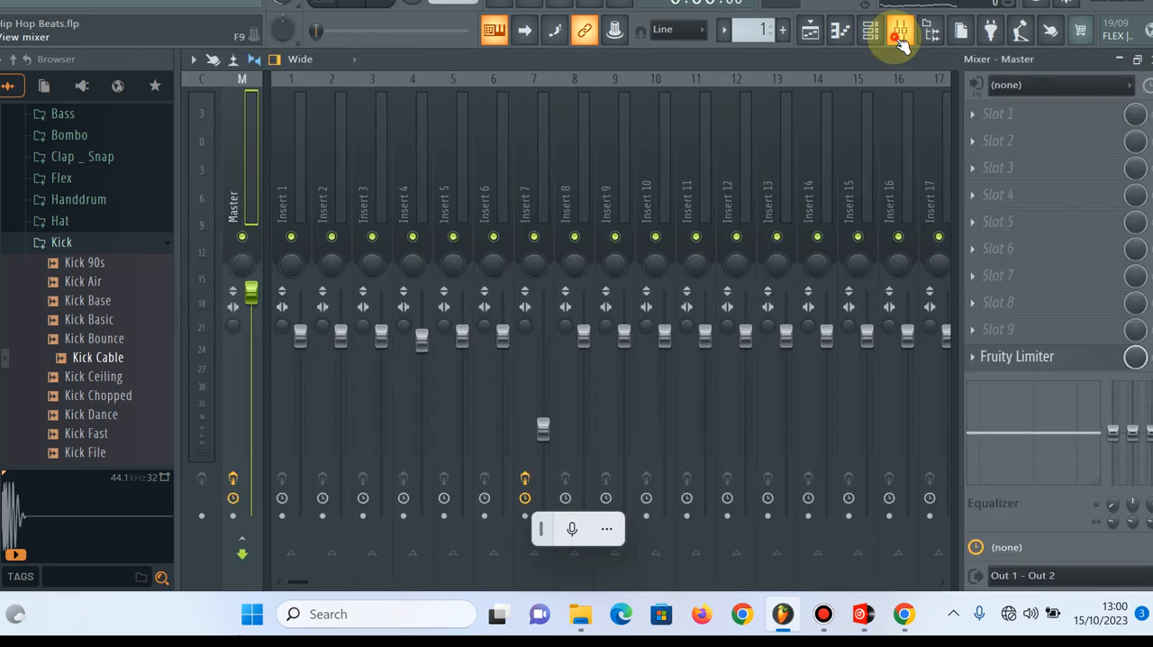
click(900, 40)
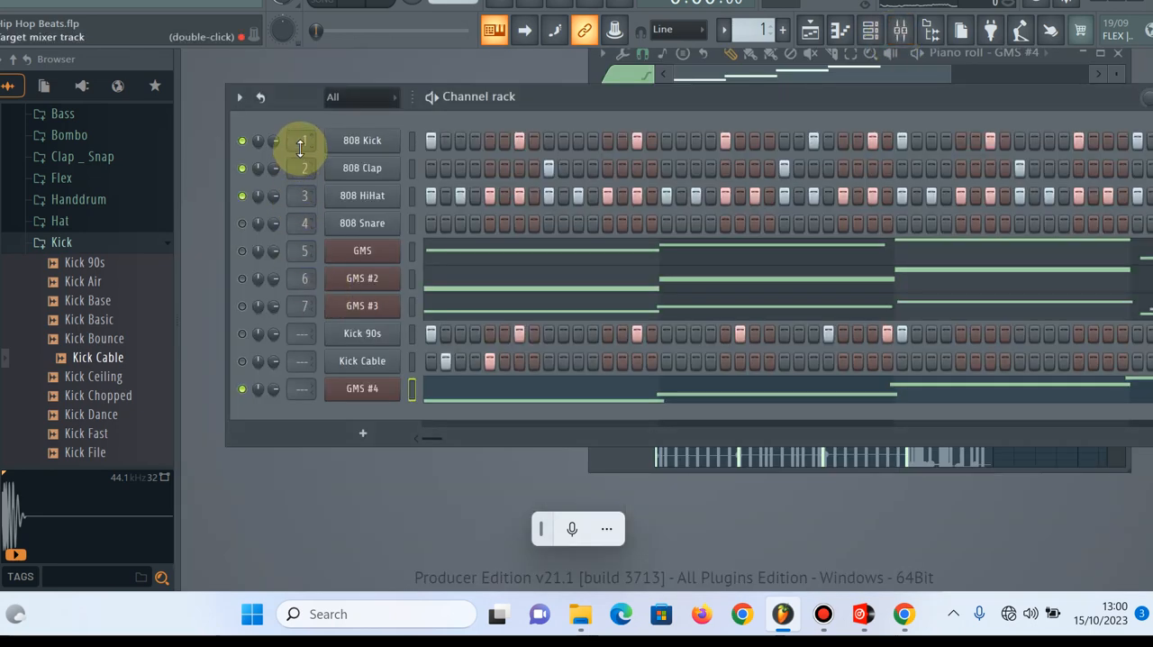
double_click(309, 332)
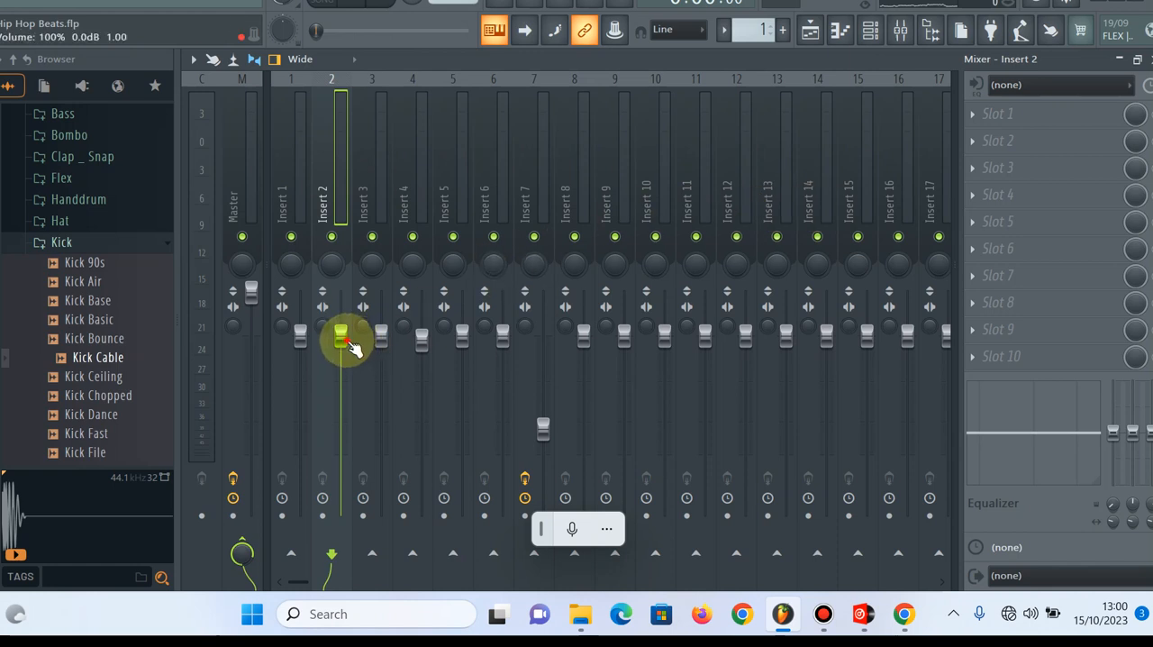
drag(304, 330, 303, 365)
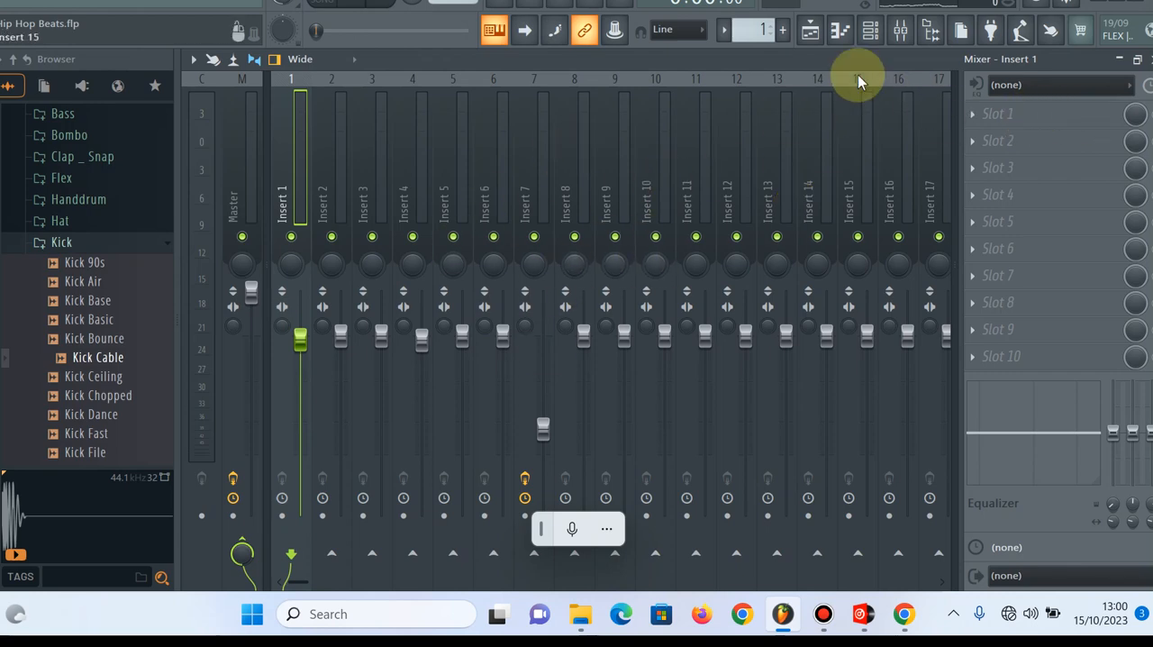
click(901, 34)
click(900, 35)
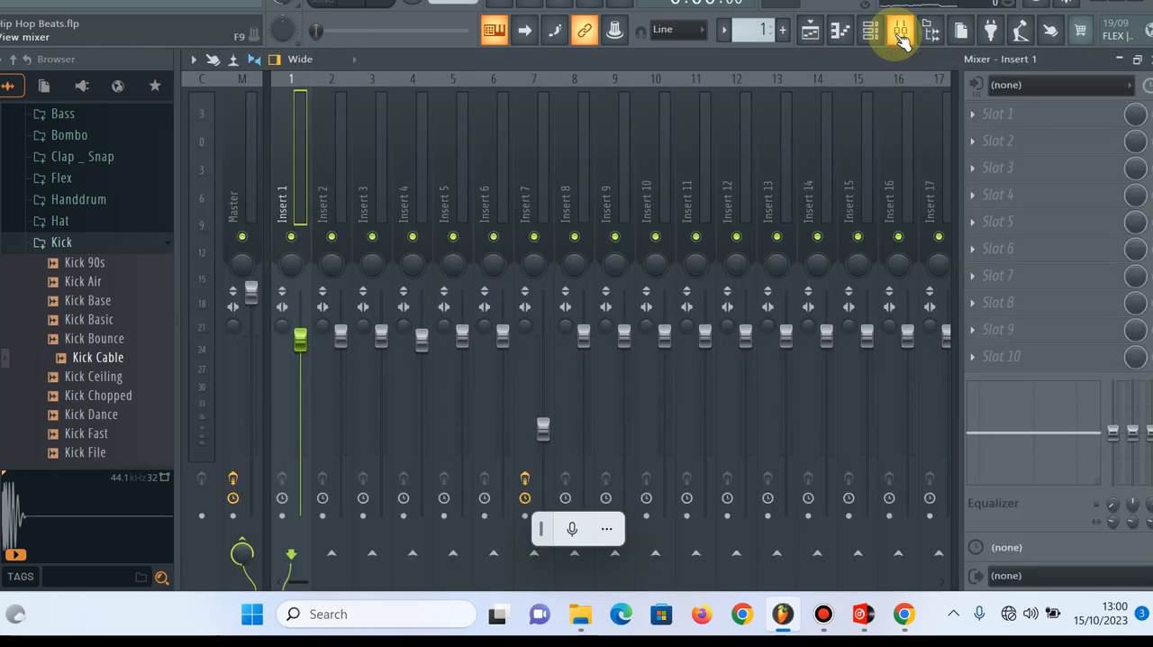
Load the Hyper Chorus effect into Slot 1 of mixer Insert 1 and close its window
click(982, 124)
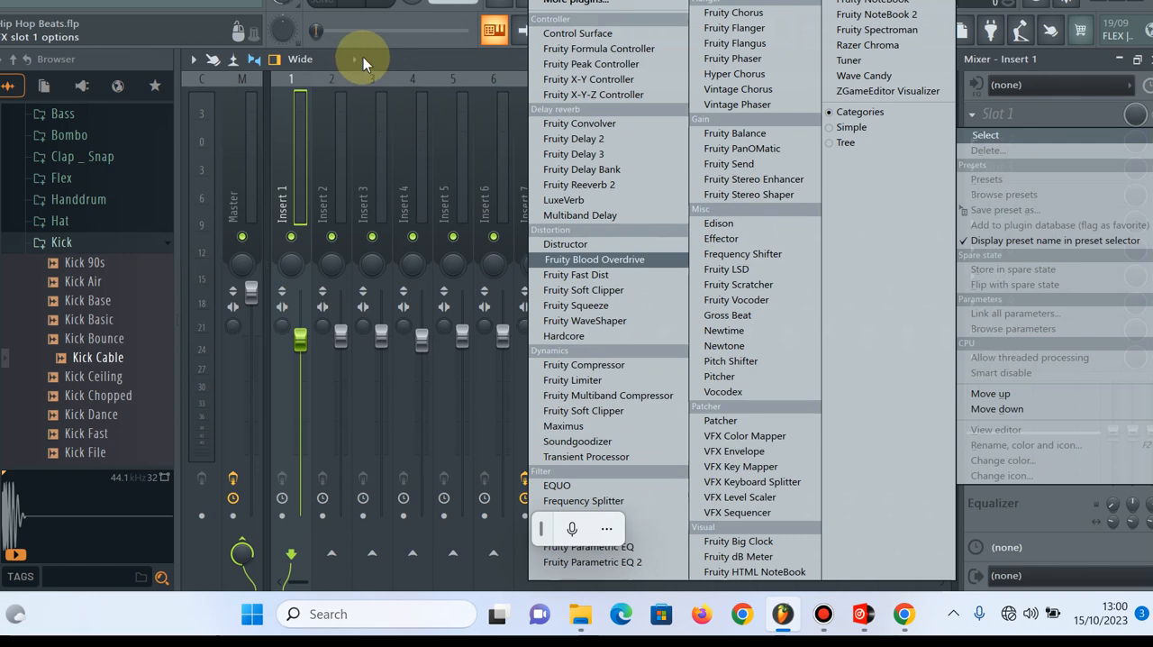
key(Escape)
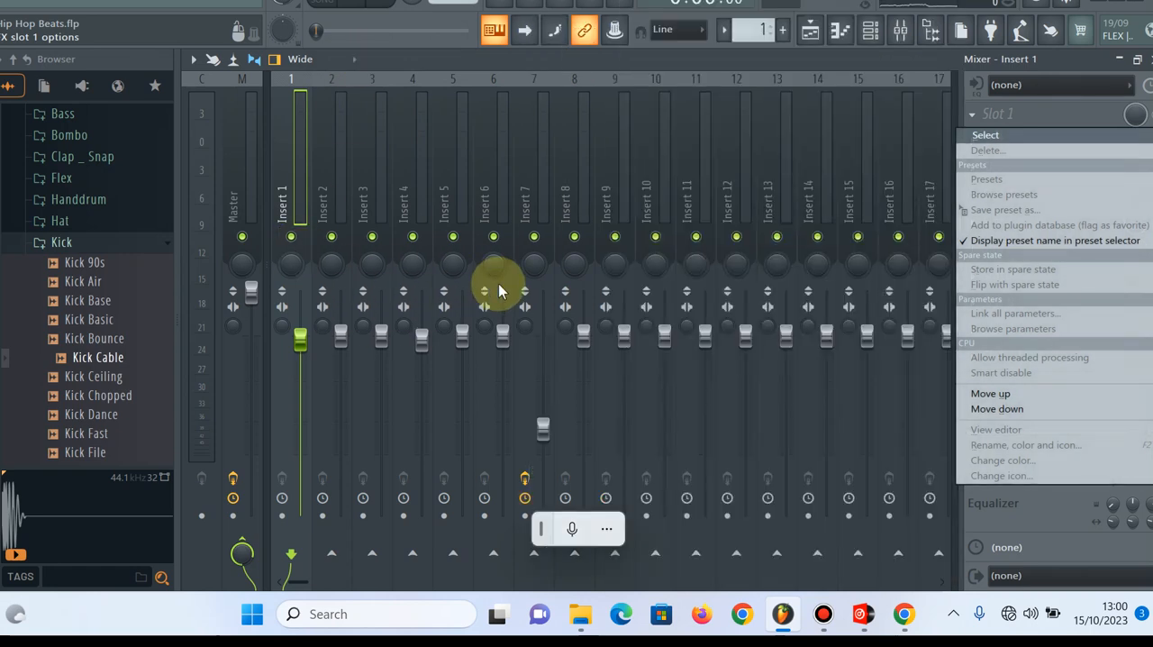
click(1027, 106)
click(1025, 103)
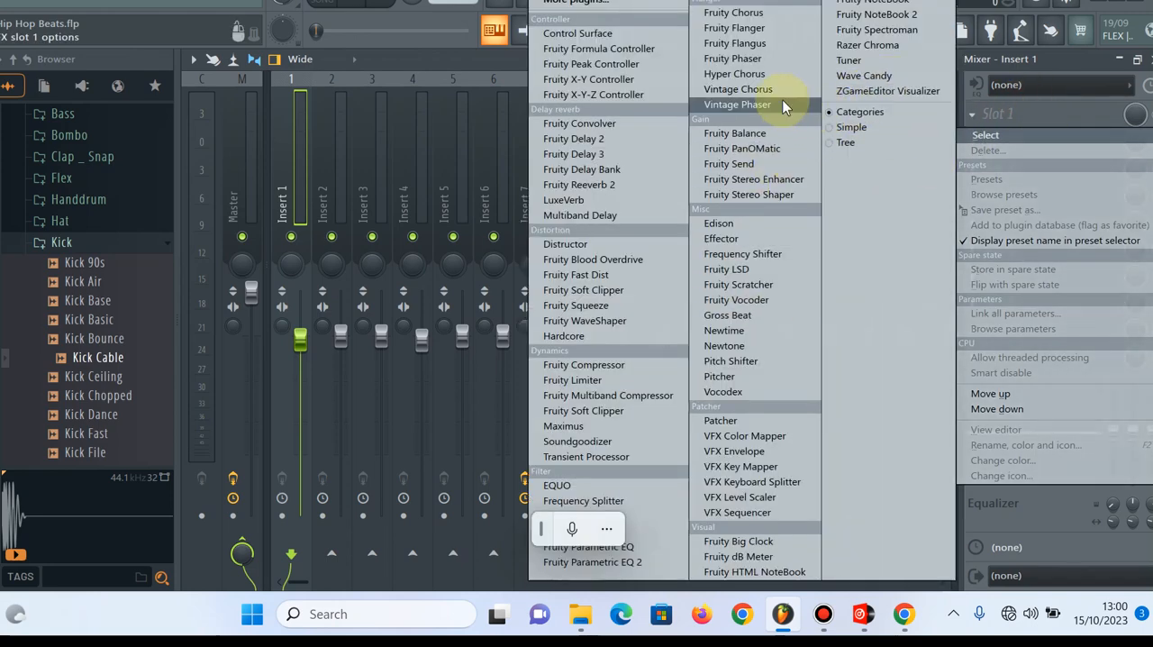
click(761, 75)
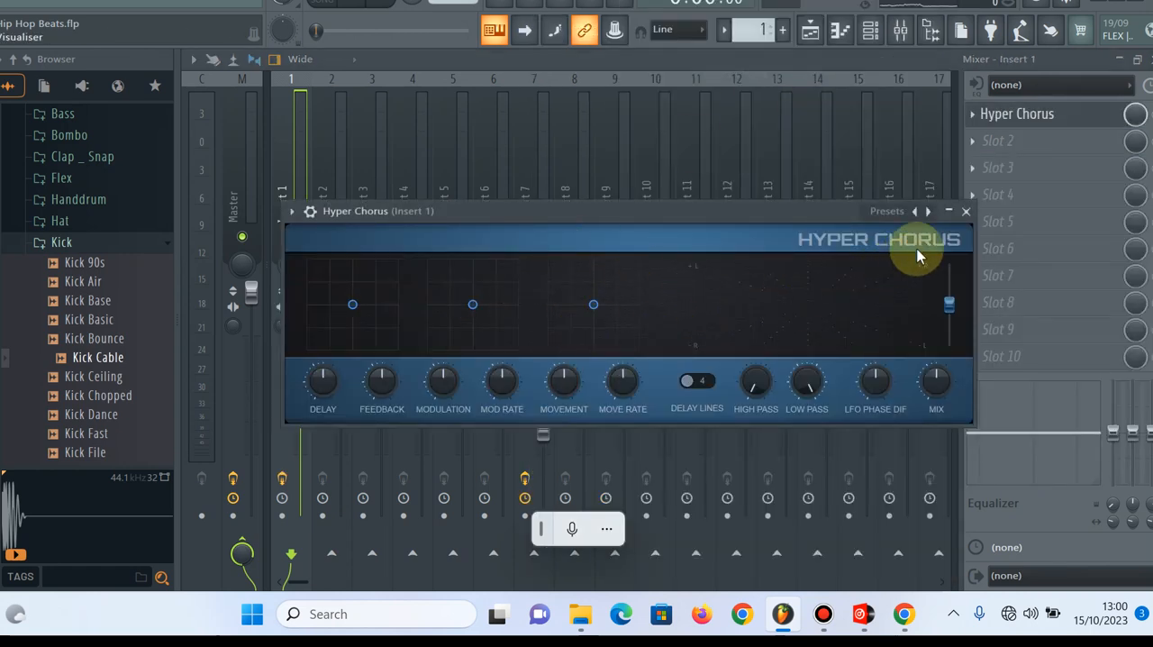
click(966, 211)
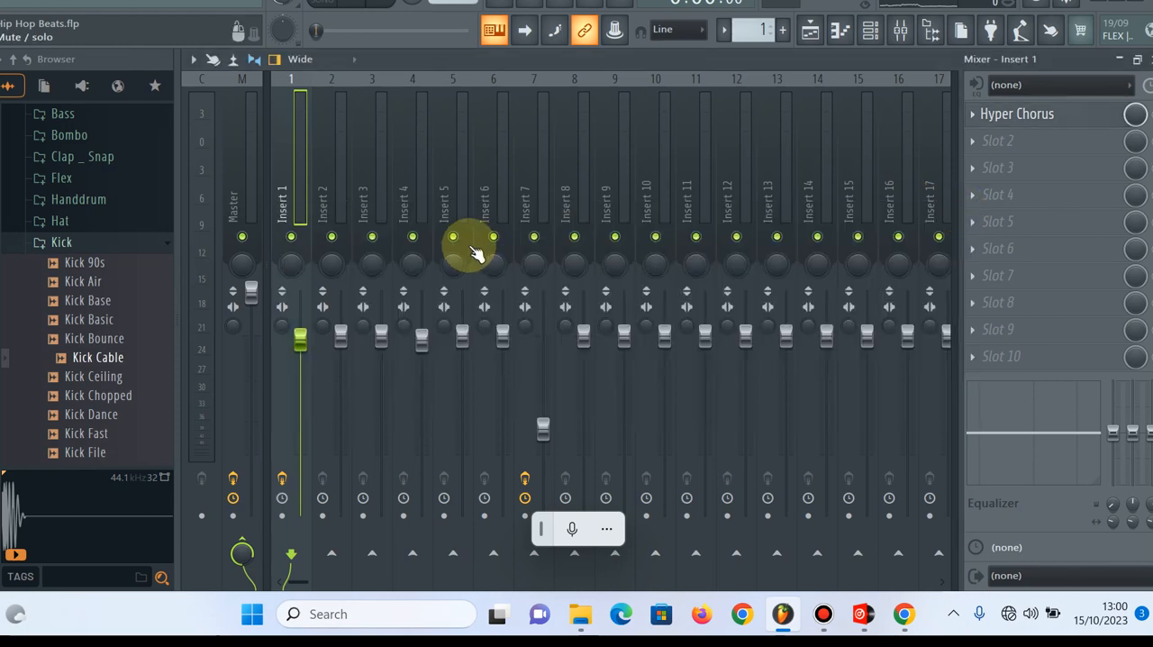
Close the mixer and save the Hip Hop Beats project
key(F9)
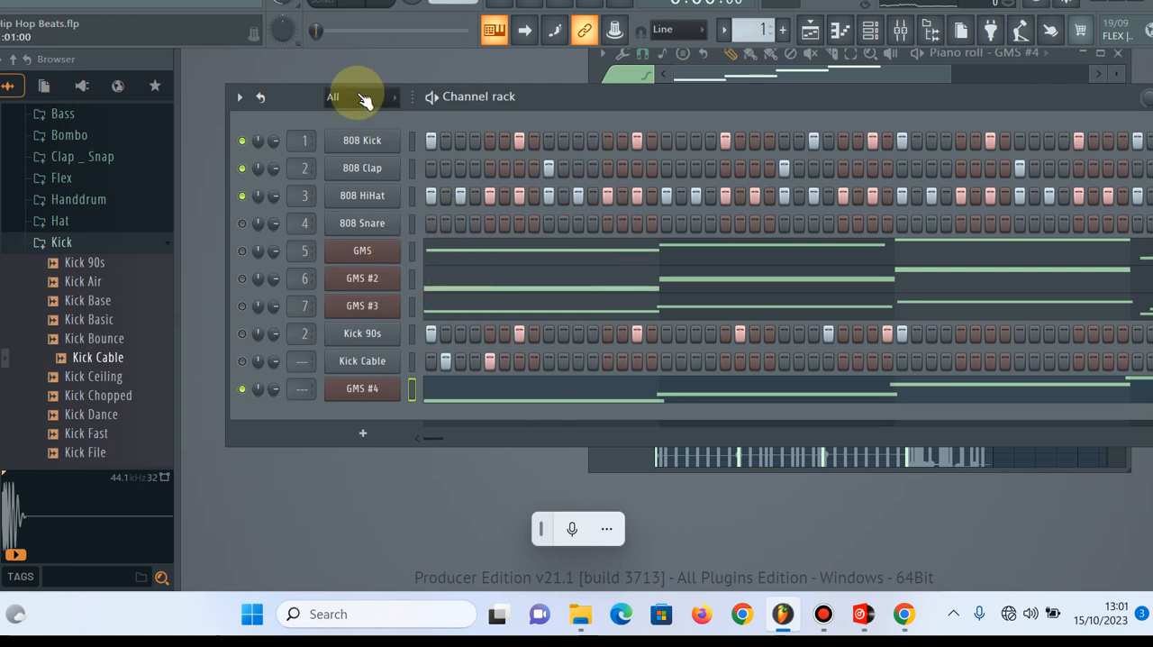
click(11, 9)
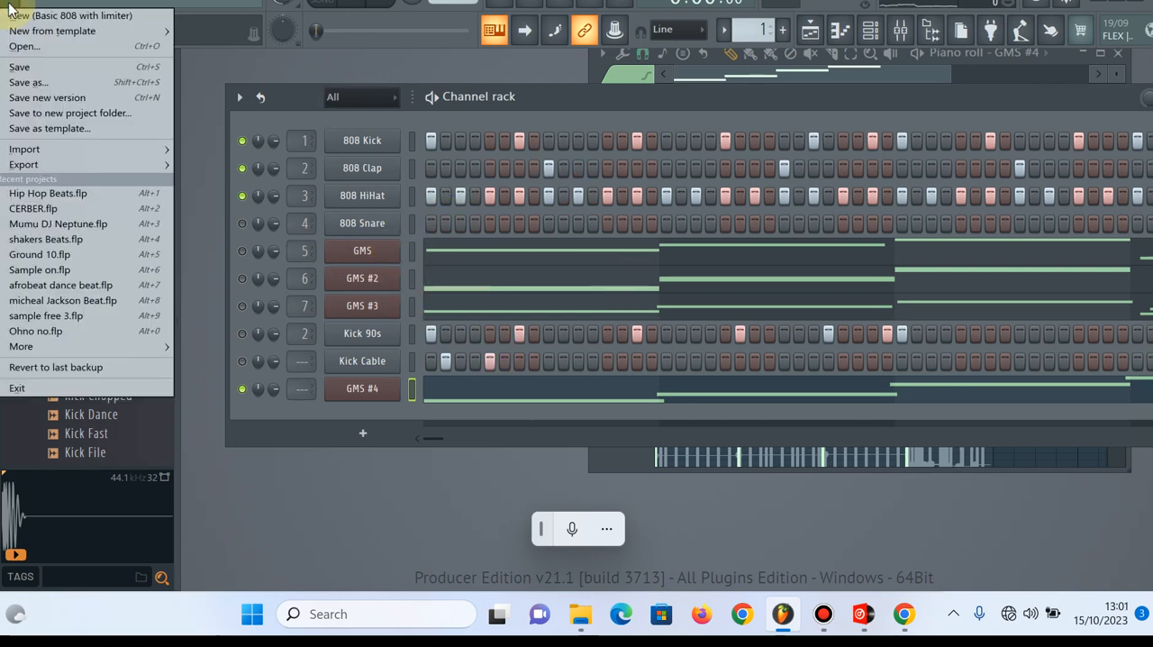
click(61, 72)
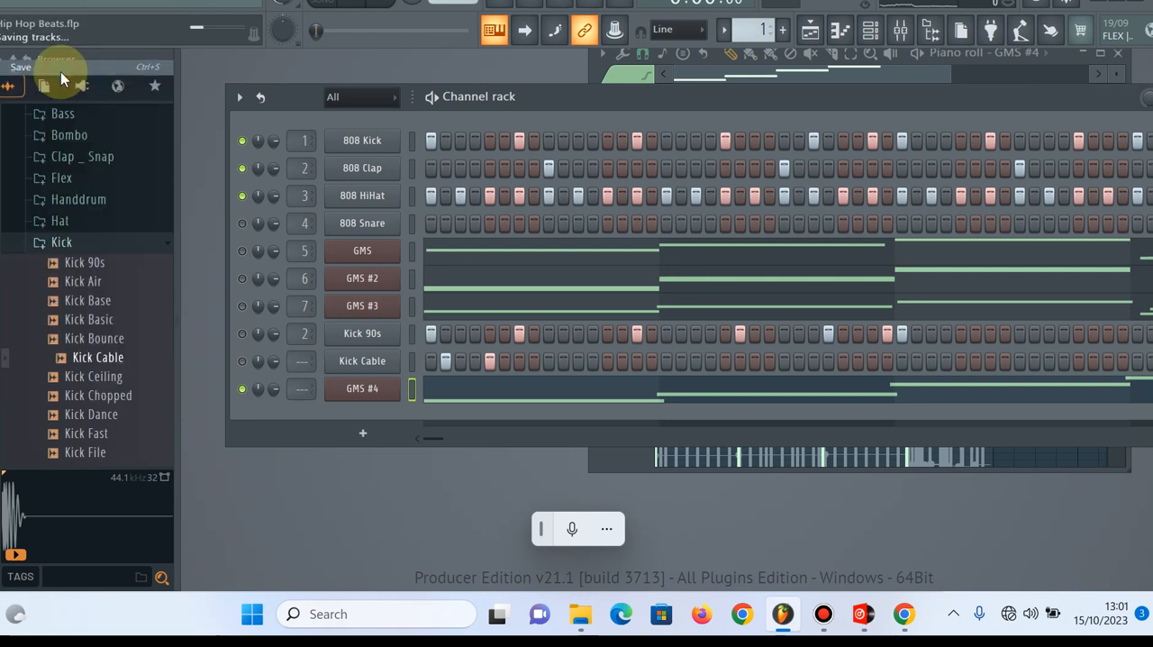
Review the export formats available for the project, then dismiss them without exporting
click(13, 10)
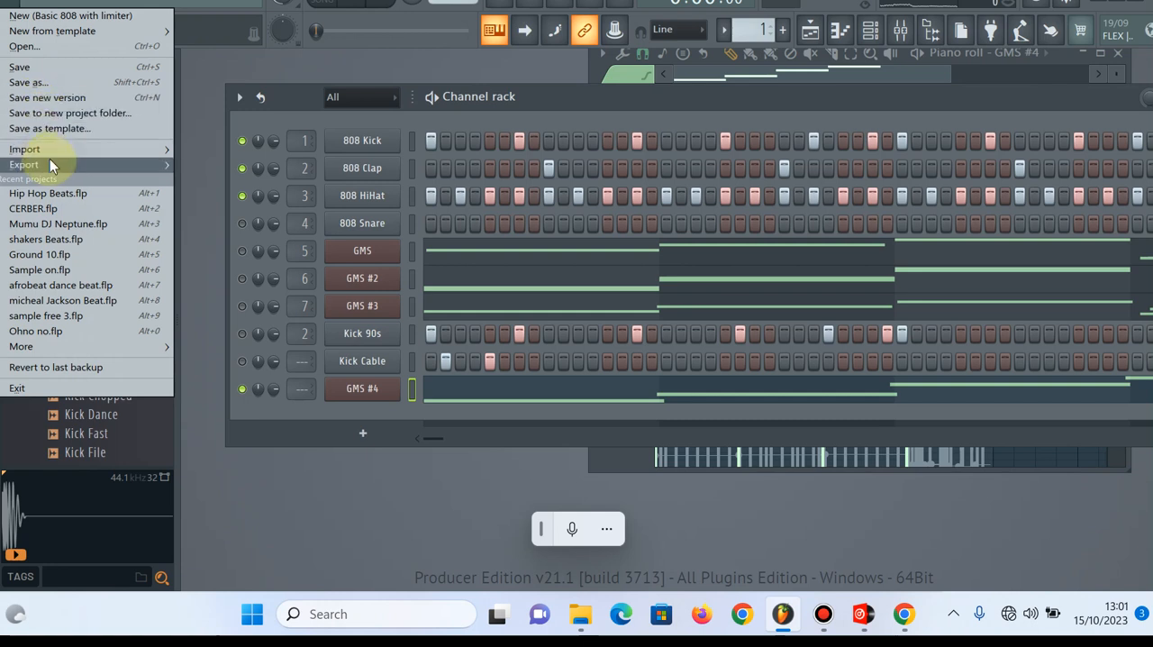
mouse_move(49, 163)
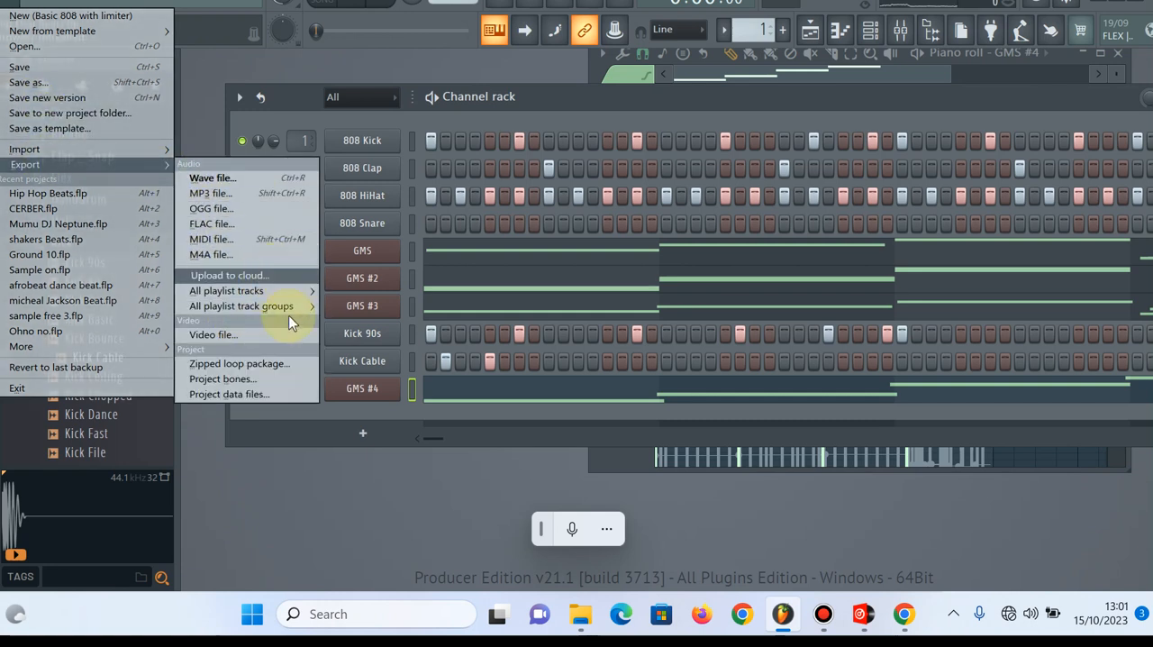
click(589, 92)
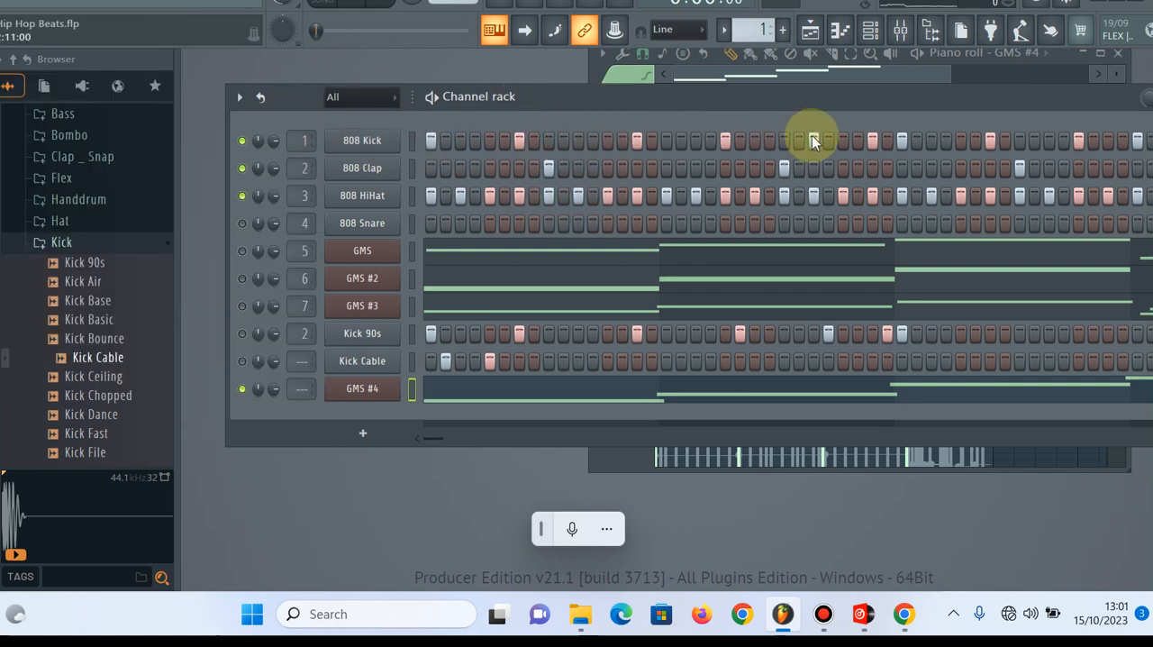
Hide the channel rack and piano roll, show the playlist, and split Pattern 1 by channel
key(F6)
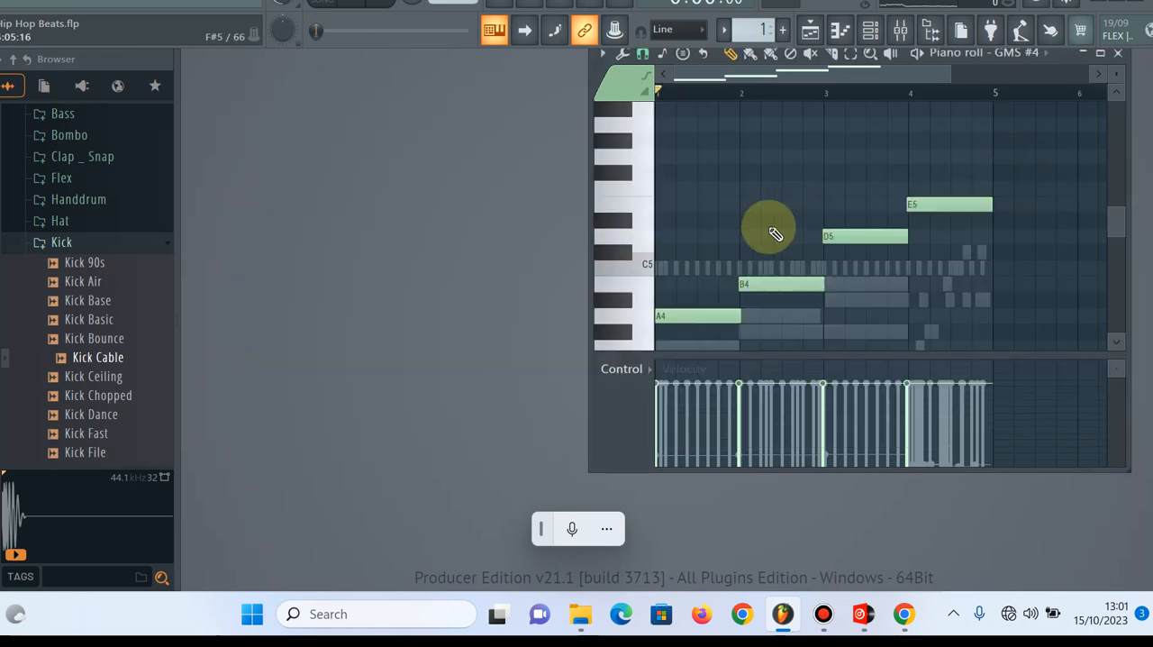
key(F7)
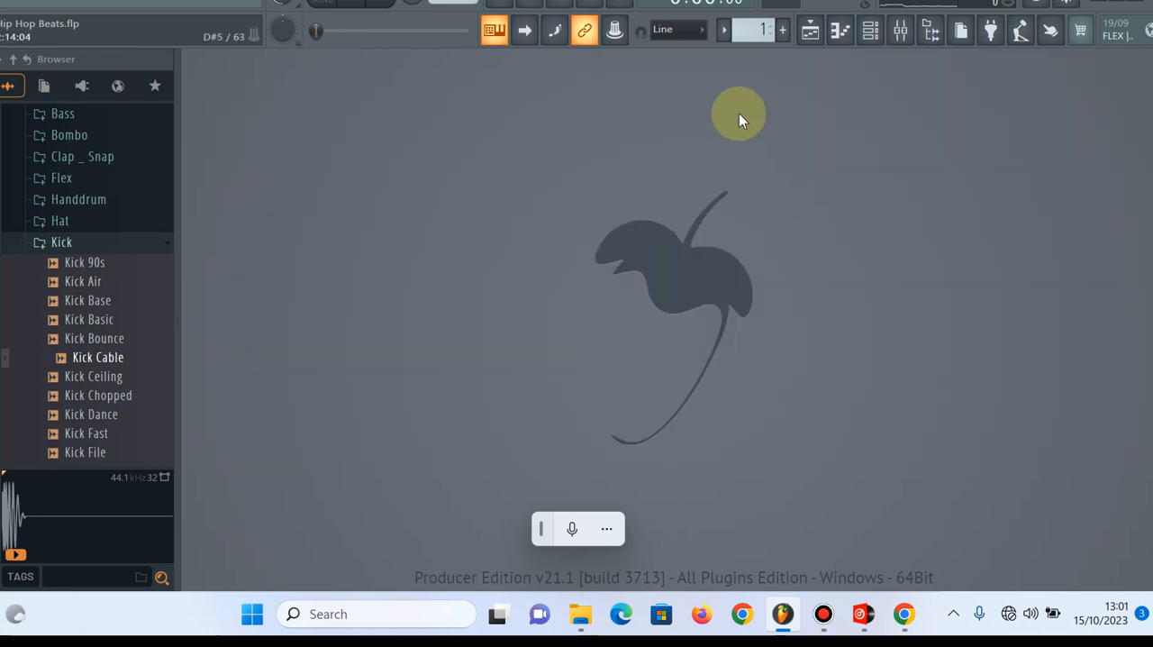
click(846, 30)
click(810, 30)
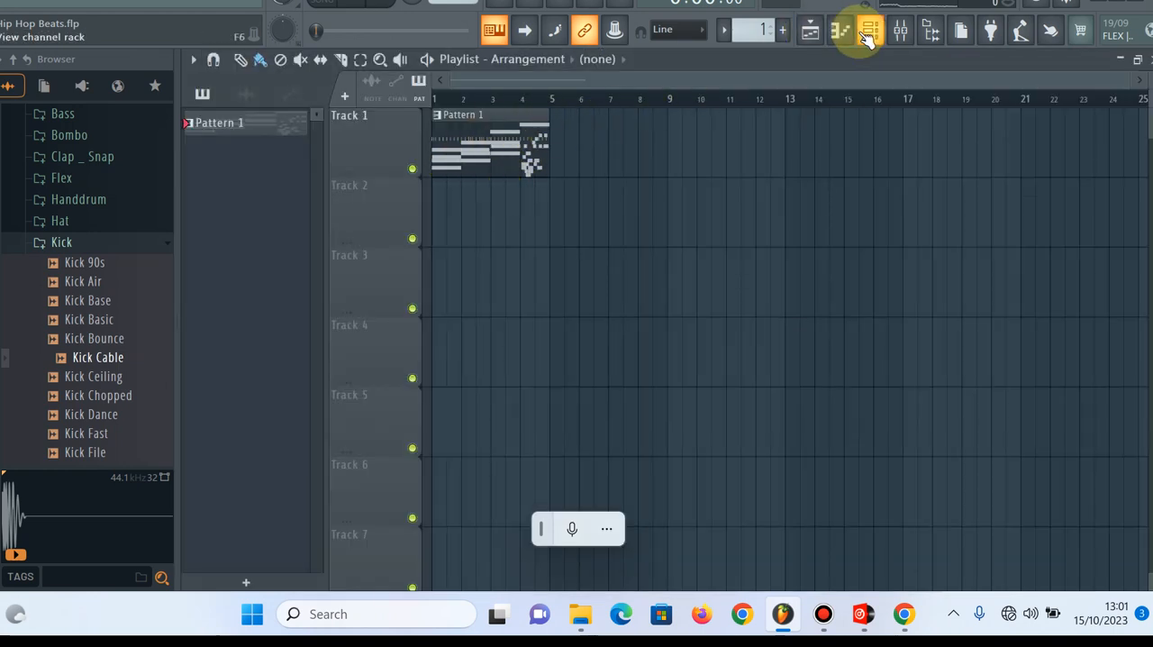
right_click(281, 131)
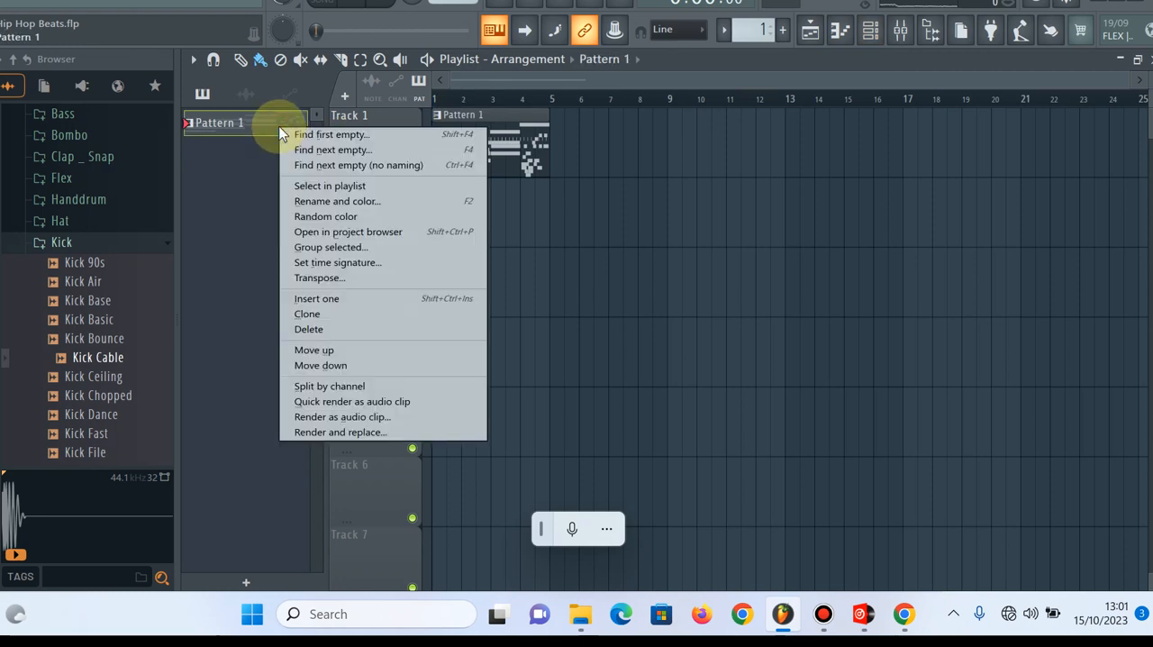
click(358, 386)
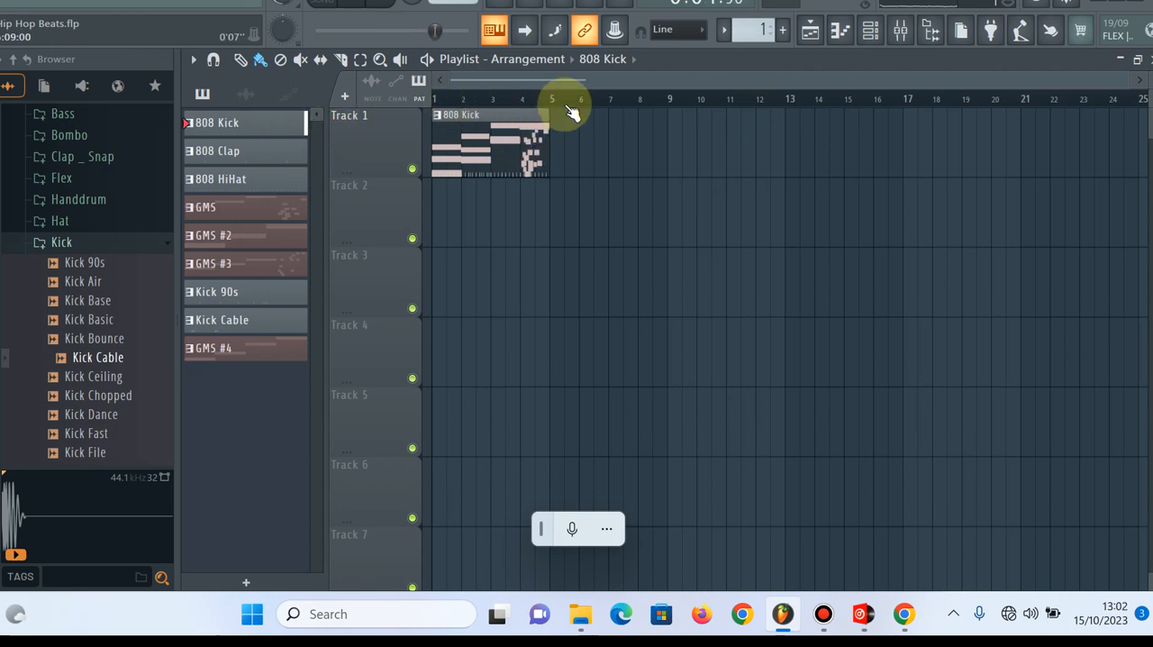
Show the channel rack and switch the GMS channel off and on again to compare the sound
click(870, 30)
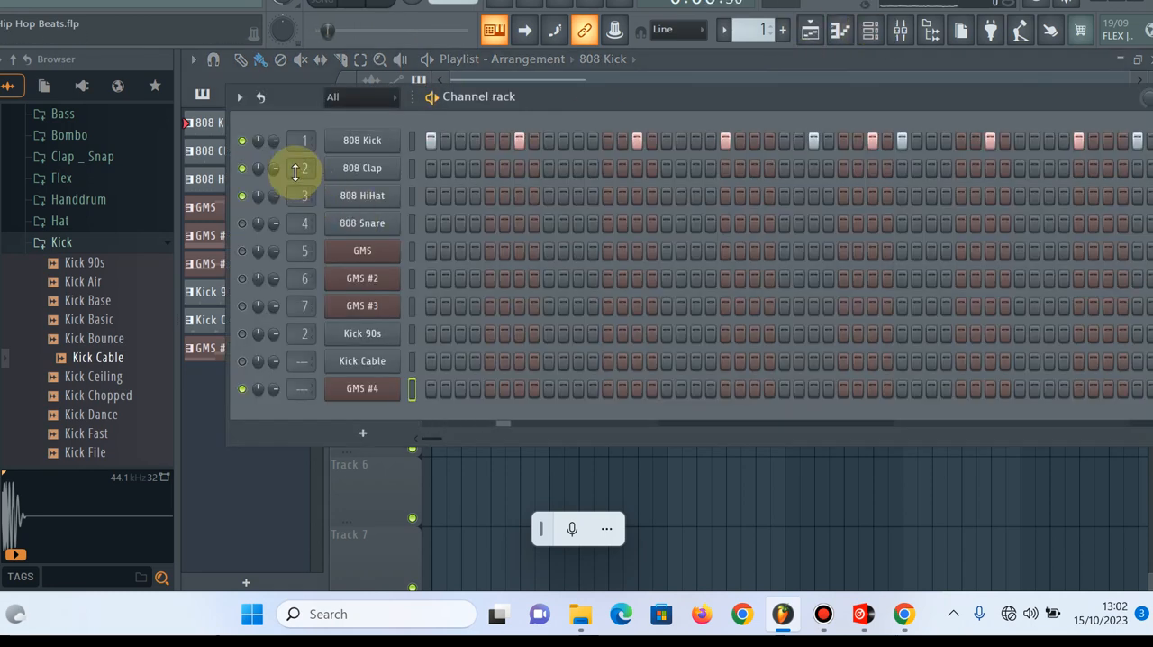
click(242, 251)
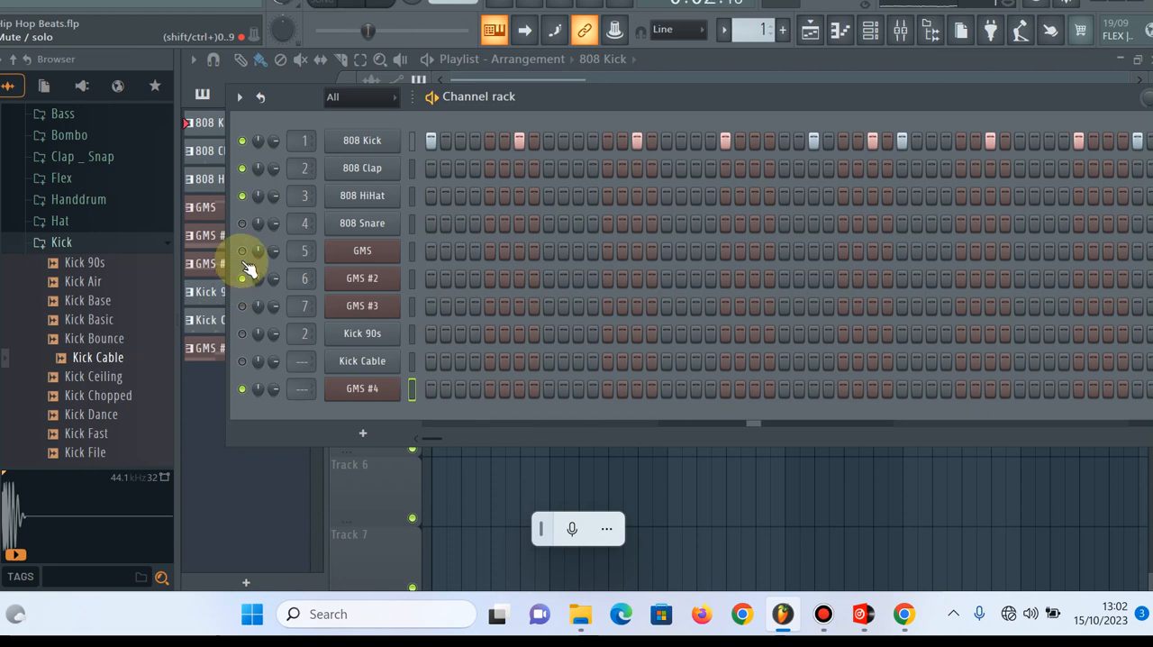
click(242, 252)
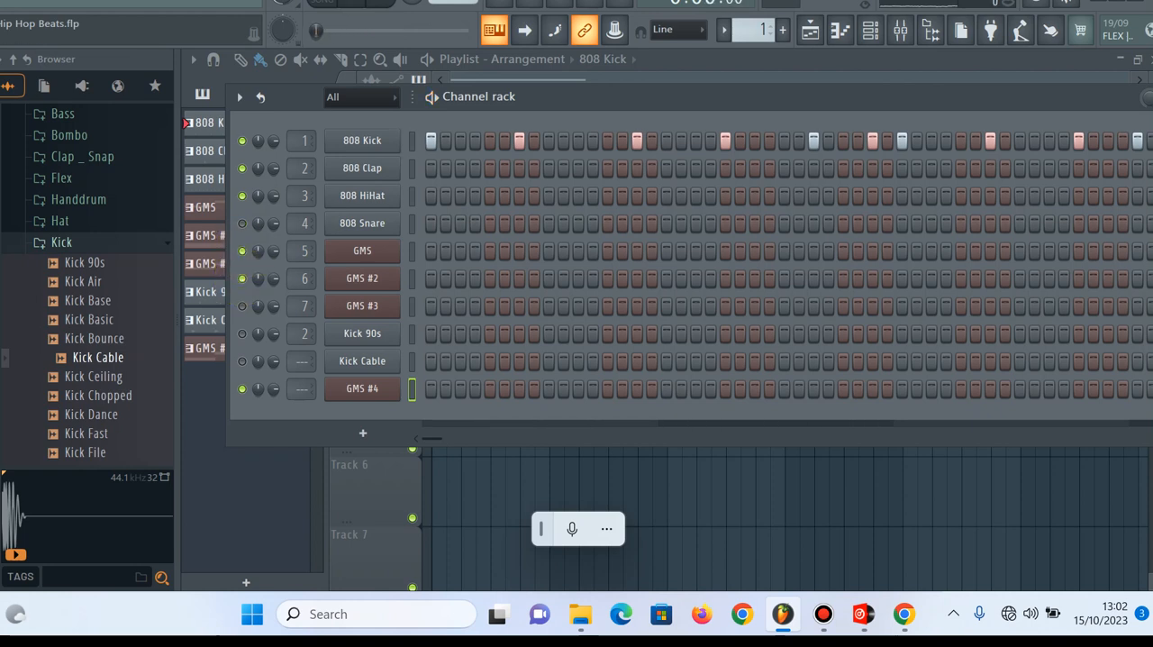
Play the playlist in song mode and mute the GMS and GMS #4 channels, leaving GMS #2 unmuted
click(656, 74)
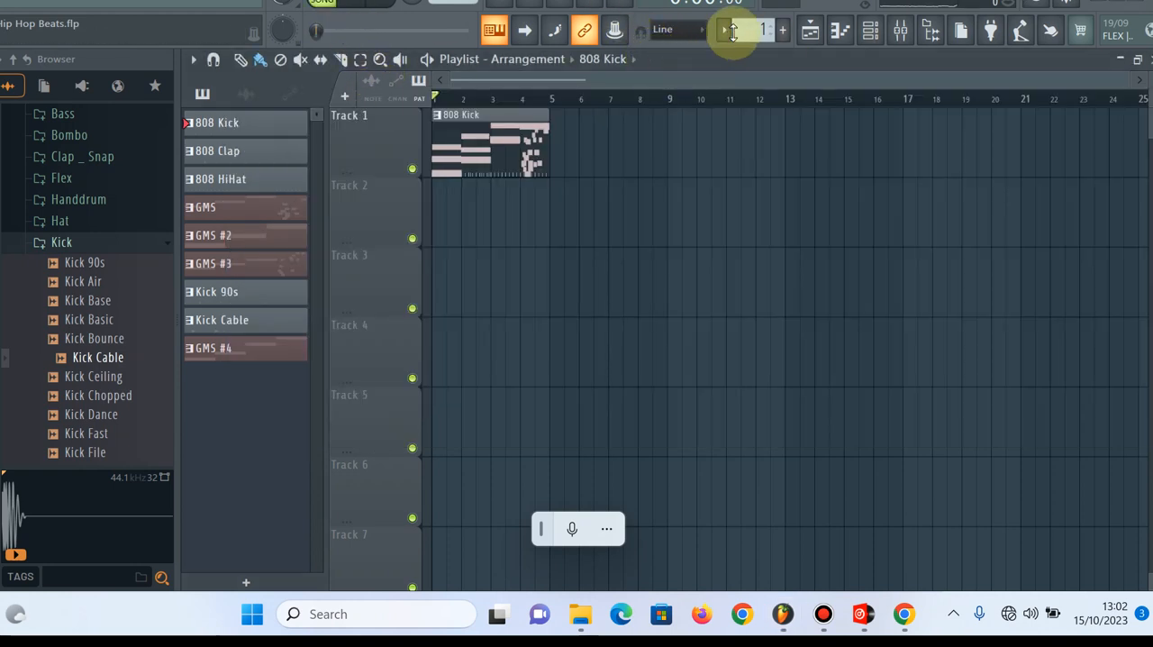
key(space)
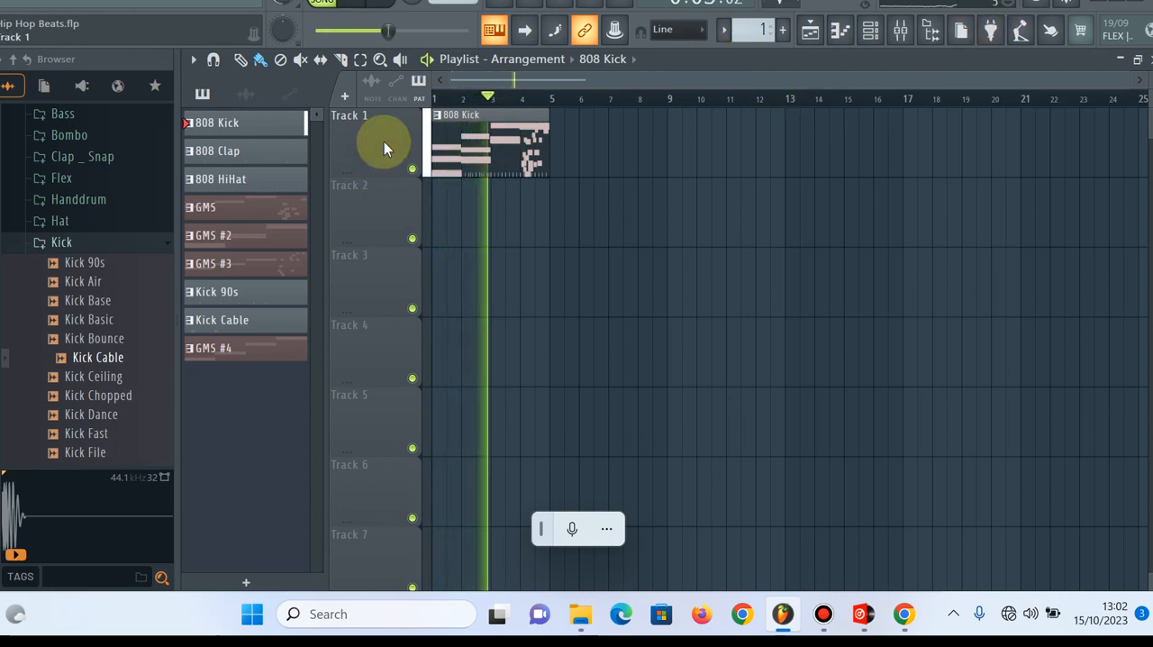
click(870, 30)
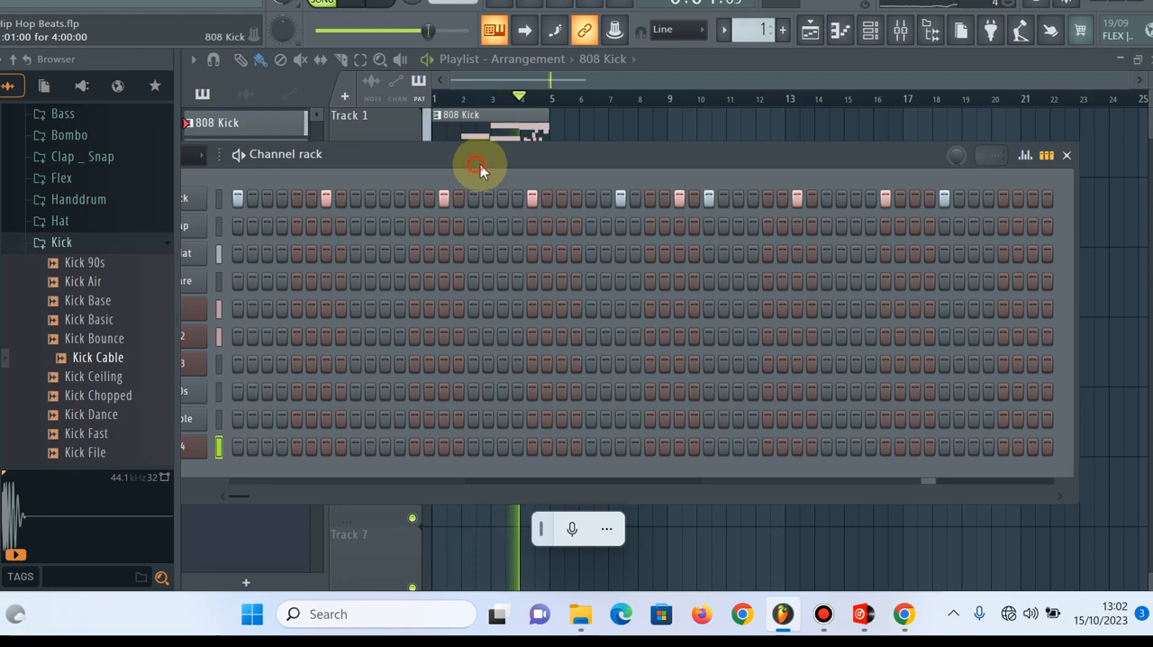
drag(480, 164, 715, 156)
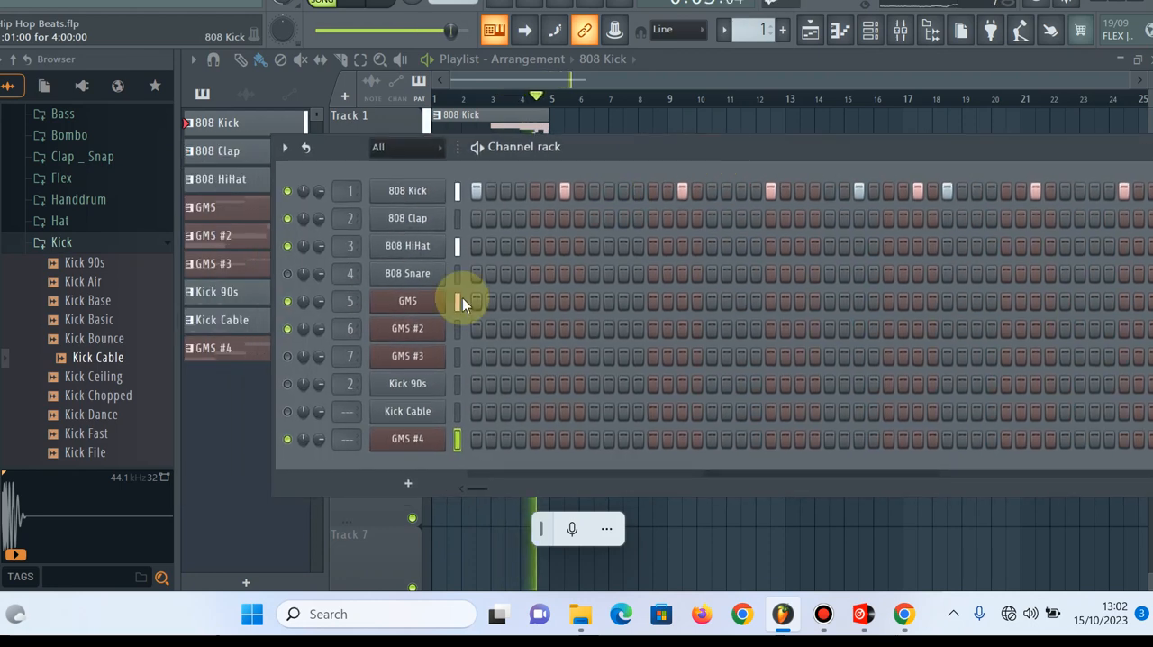
click(287, 439)
click(287, 328)
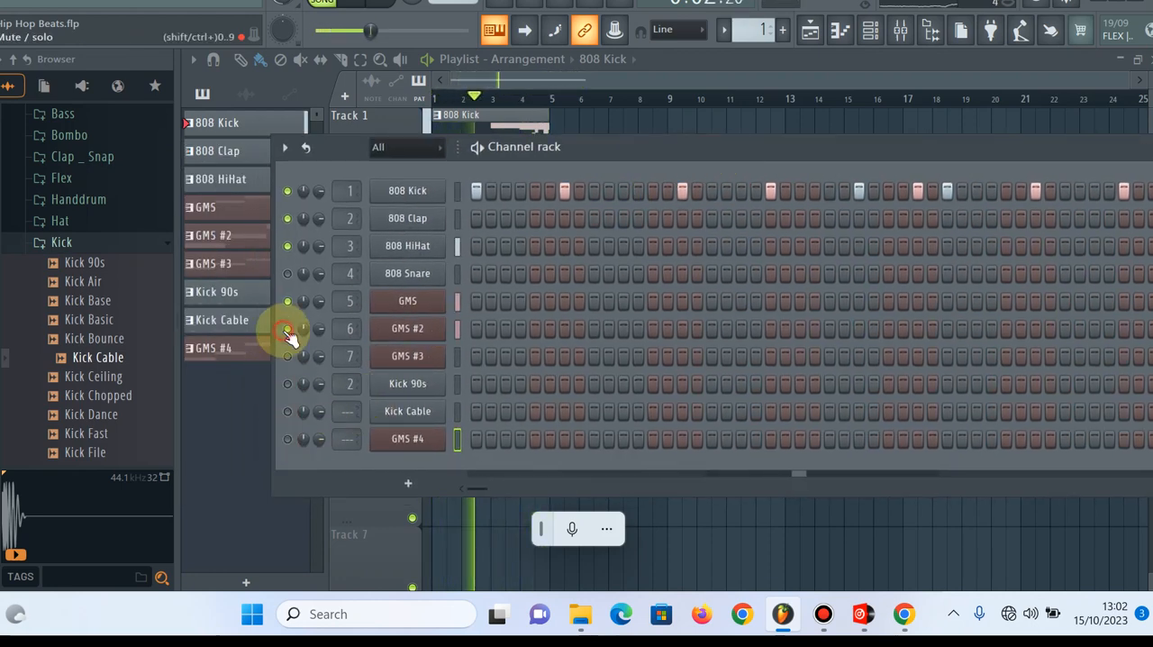
click(287, 300)
click(288, 328)
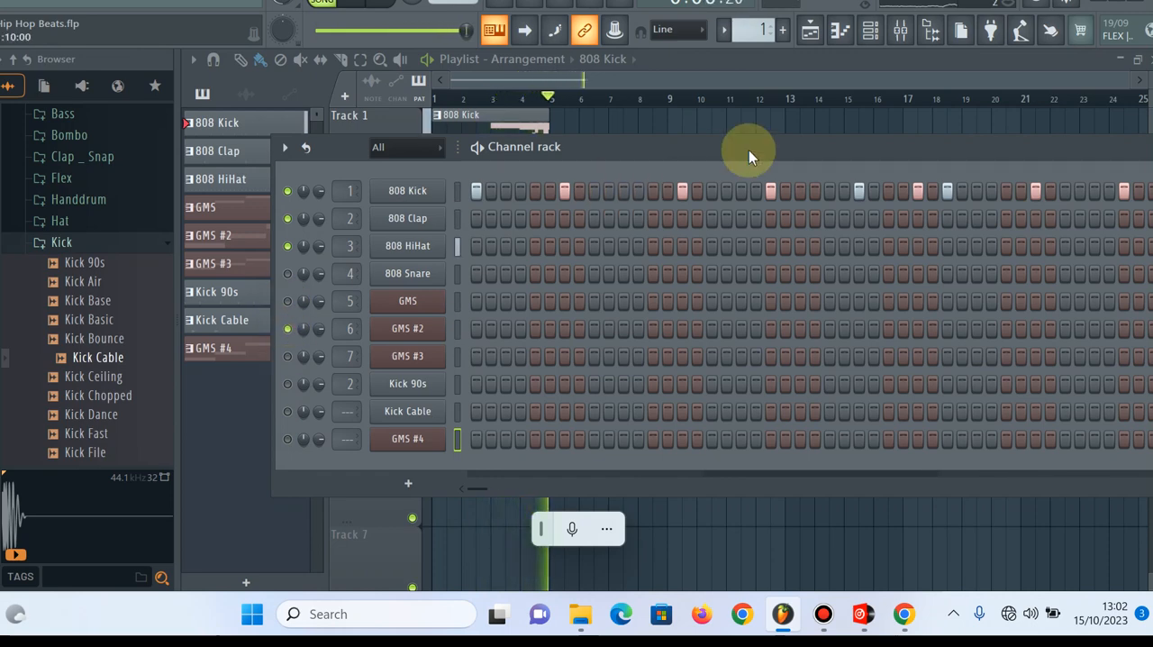
drag(748, 150, 589, 163)
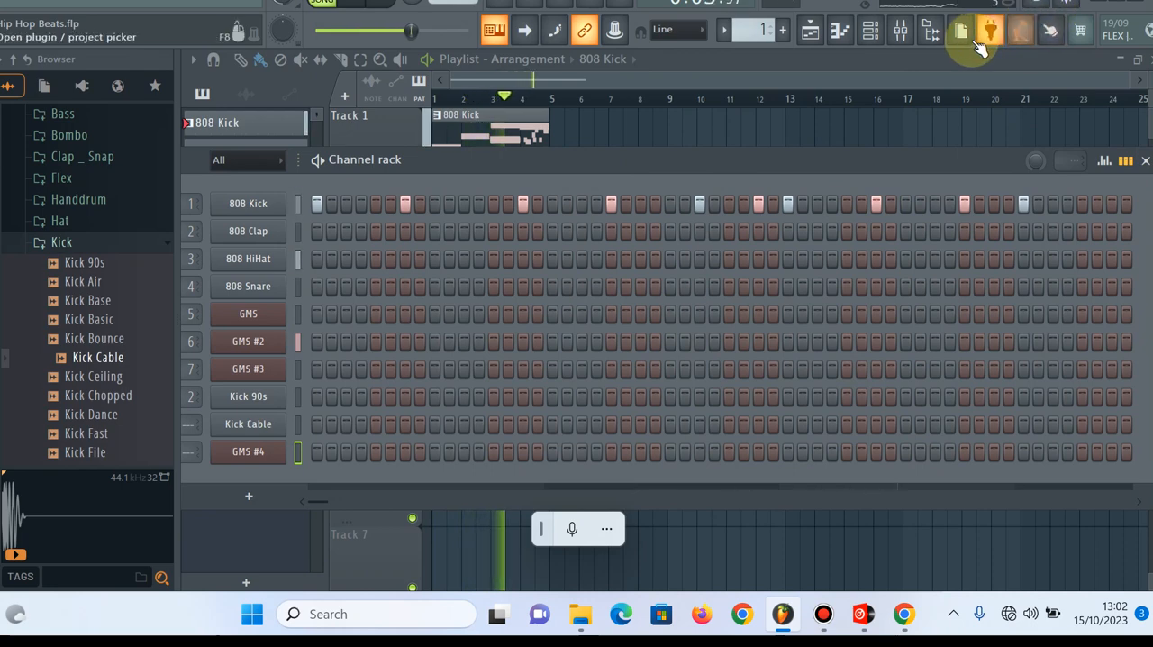
Open the mixer, nudge the Insert 1 fader, and demonstrate Master volume cuts by lowering it to 22%, raising it, and lowering it again
click(901, 34)
mouse_move(301, 326)
mouse_down()
mouse_move(301, 469)
mouse_move(301, 336)
mouse_up()
drag(251, 290, 252, 438)
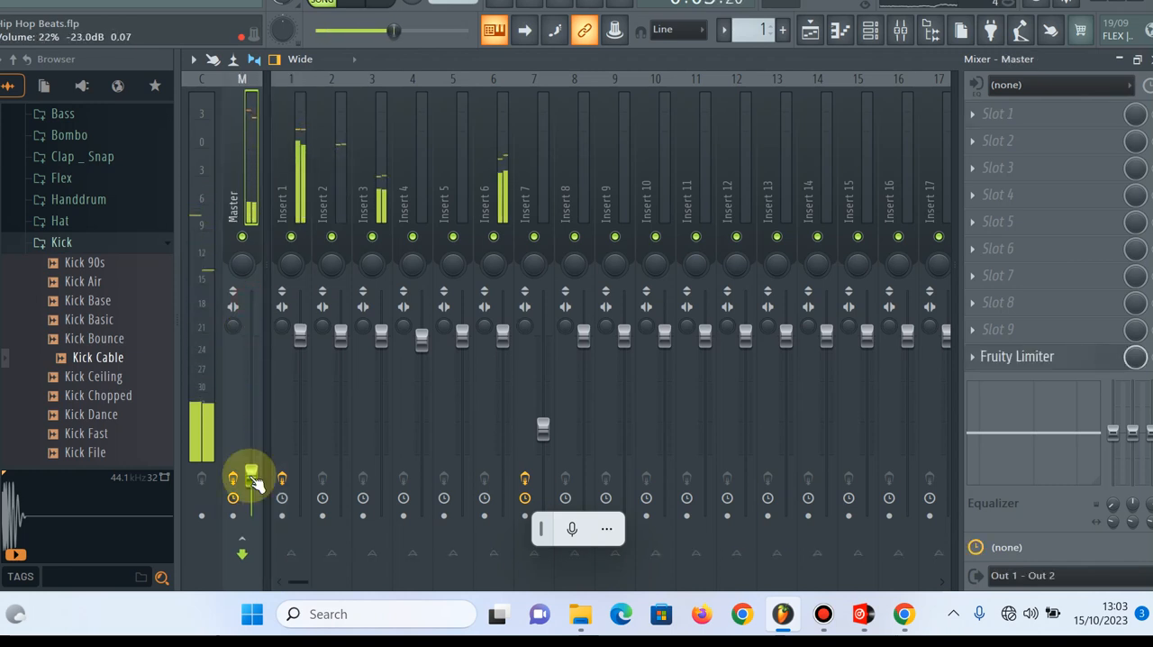
drag(255, 484, 255, 305)
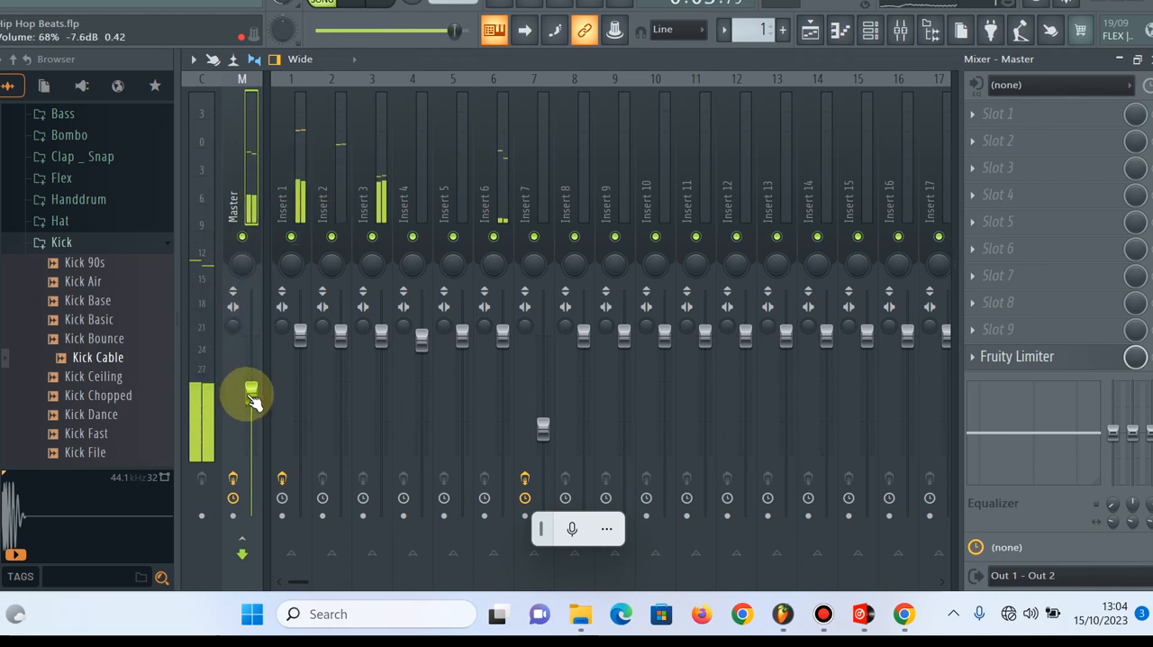
drag(250, 391, 250, 427)
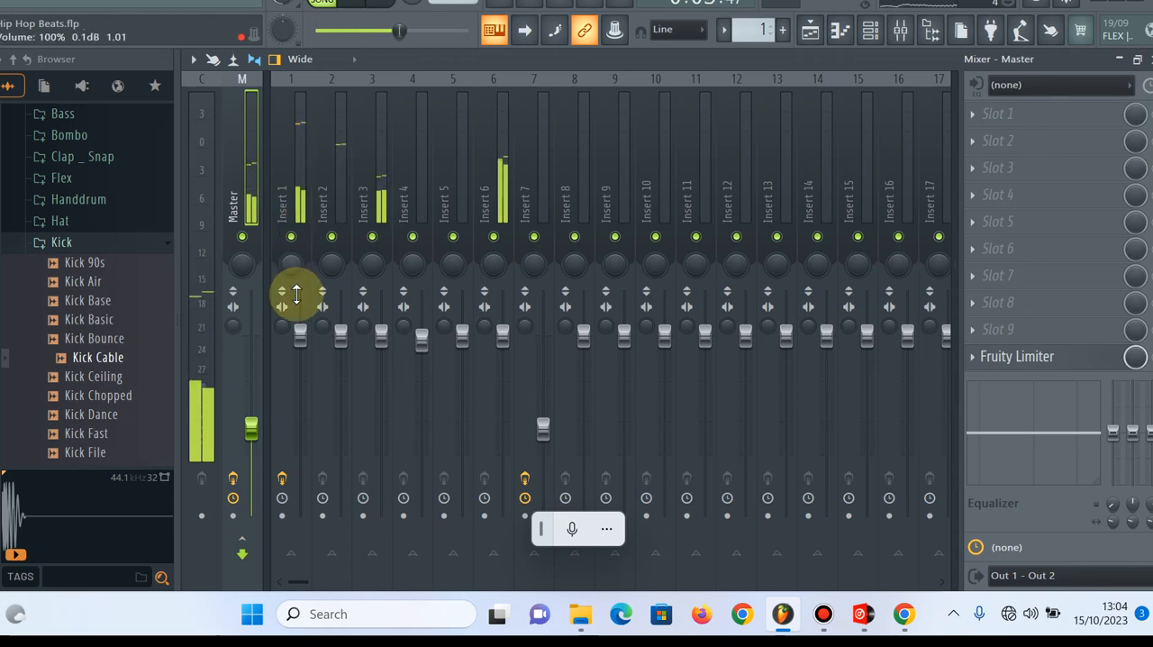
Raise the Insert 1 fader slightly and delete the Hyper Chorus effect from its Slot 1
drag(296, 298, 296, 294)
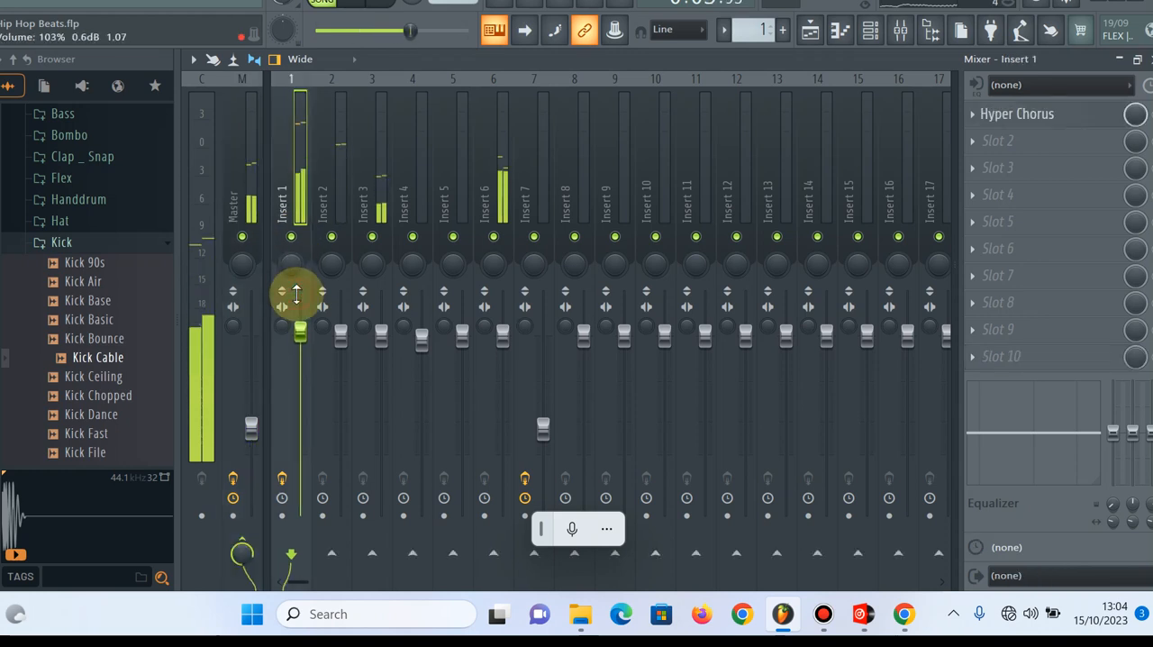
click(1017, 116)
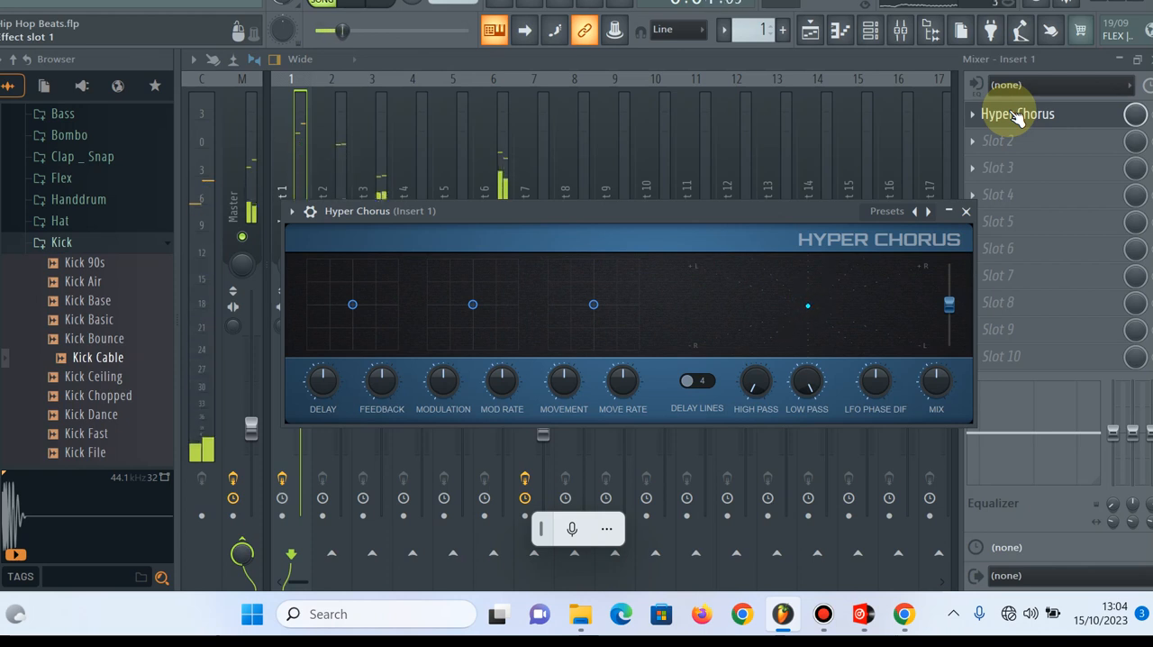
click(970, 114)
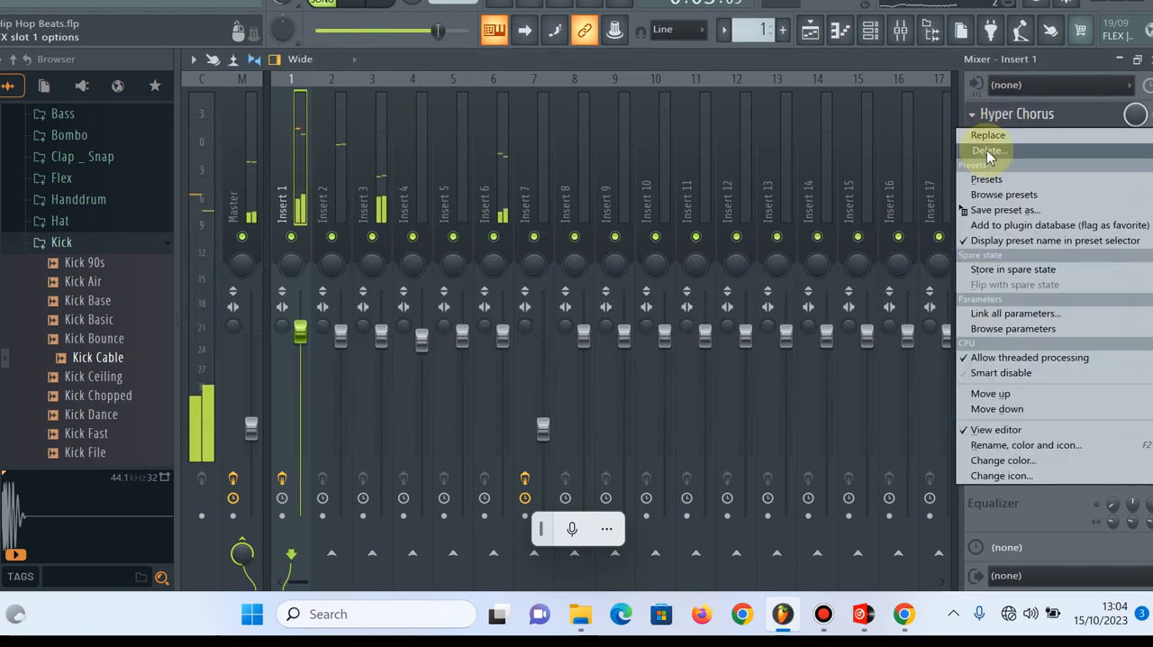
click(988, 151)
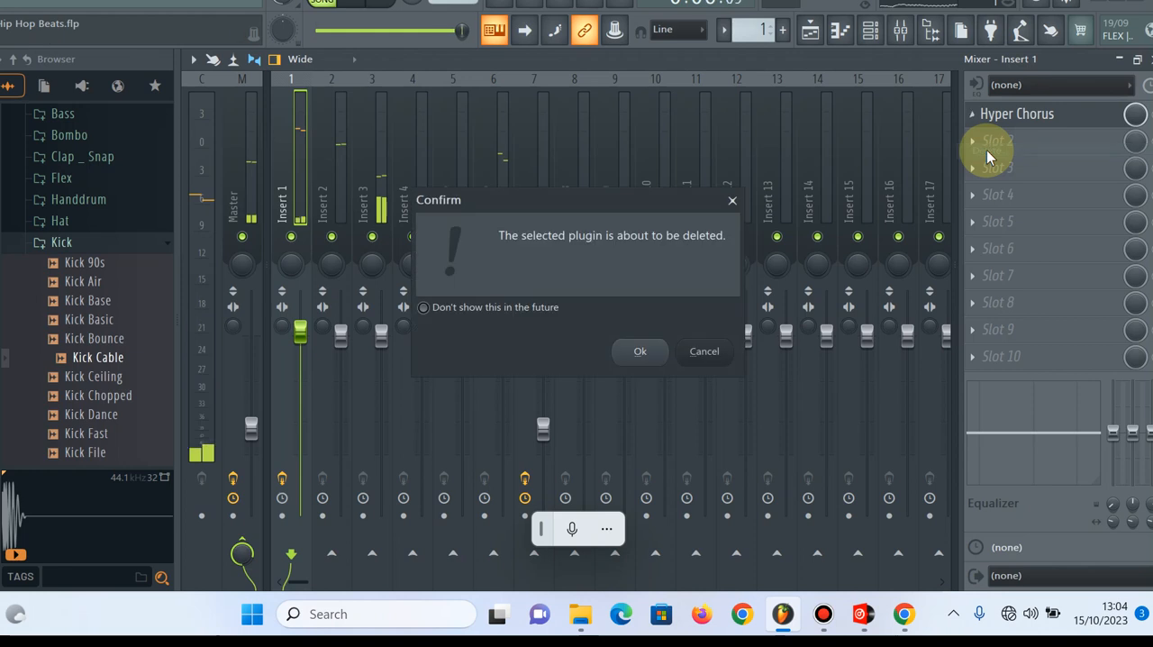
click(629, 342)
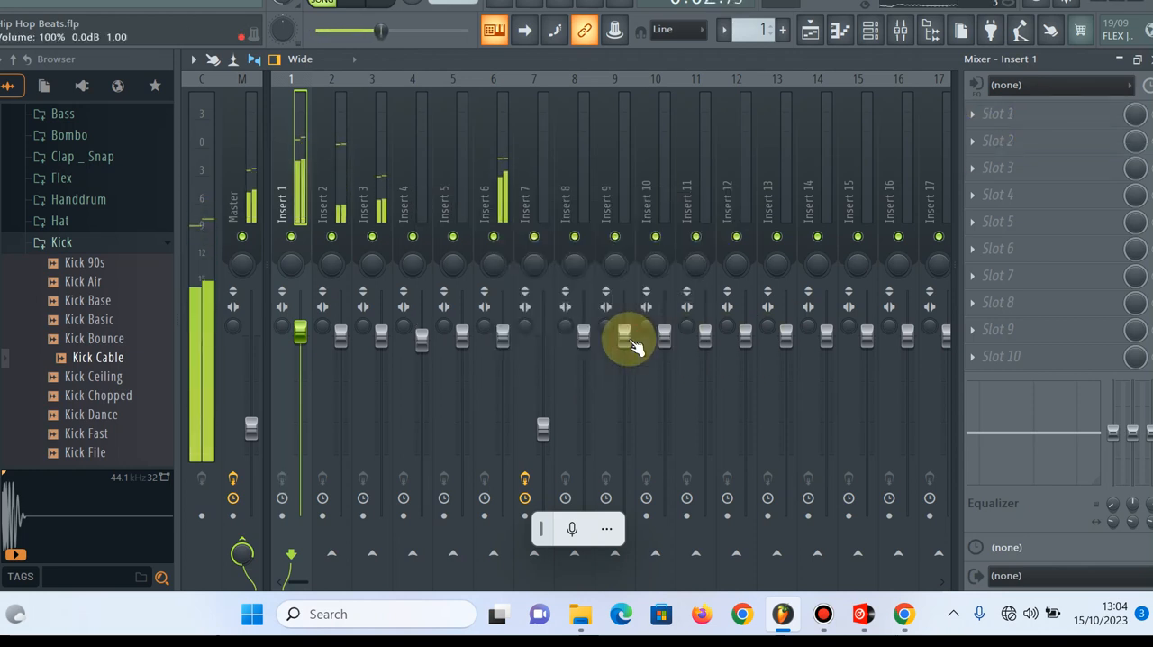
Fade the Master volume down to 29% and bring it back up to 120% during playback
mouse_move(252, 427)
mouse_down()
mouse_move(251, 290)
mouse_move(251, 446)
mouse_up()
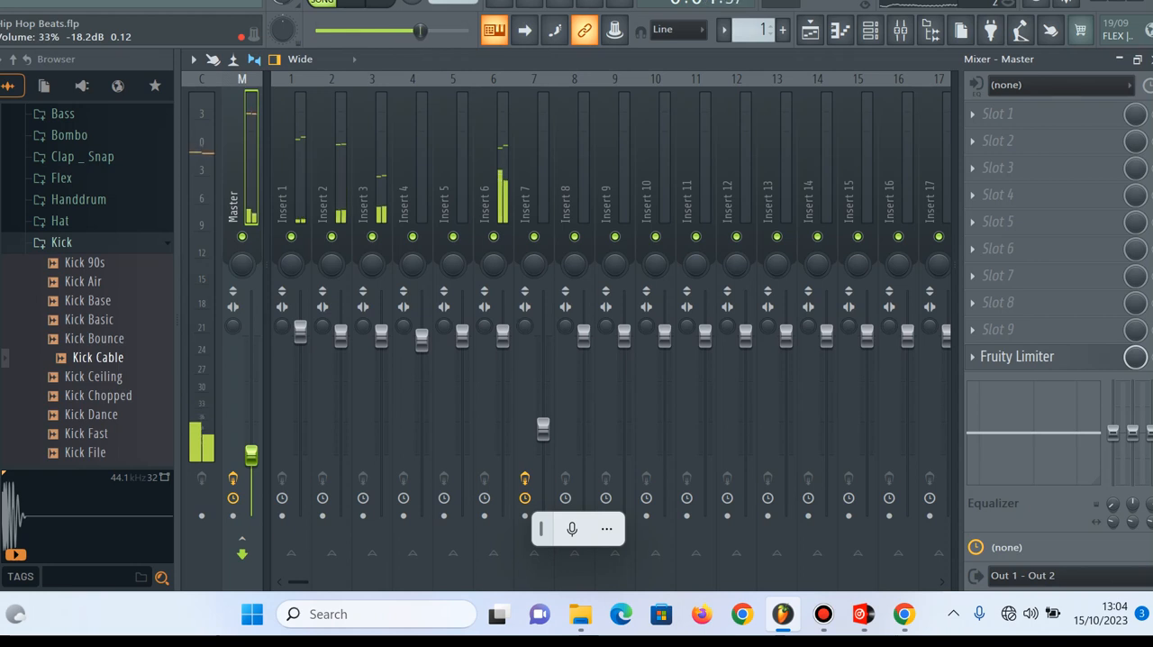
drag(251, 450, 260, 469)
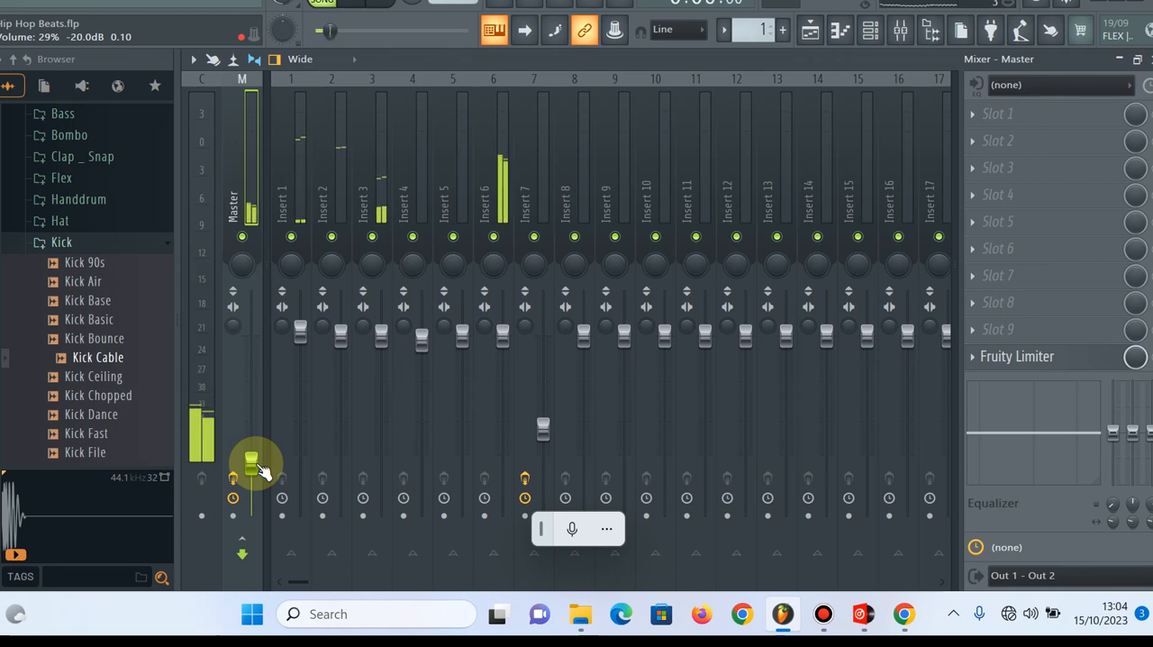
drag(261, 467, 251, 297)
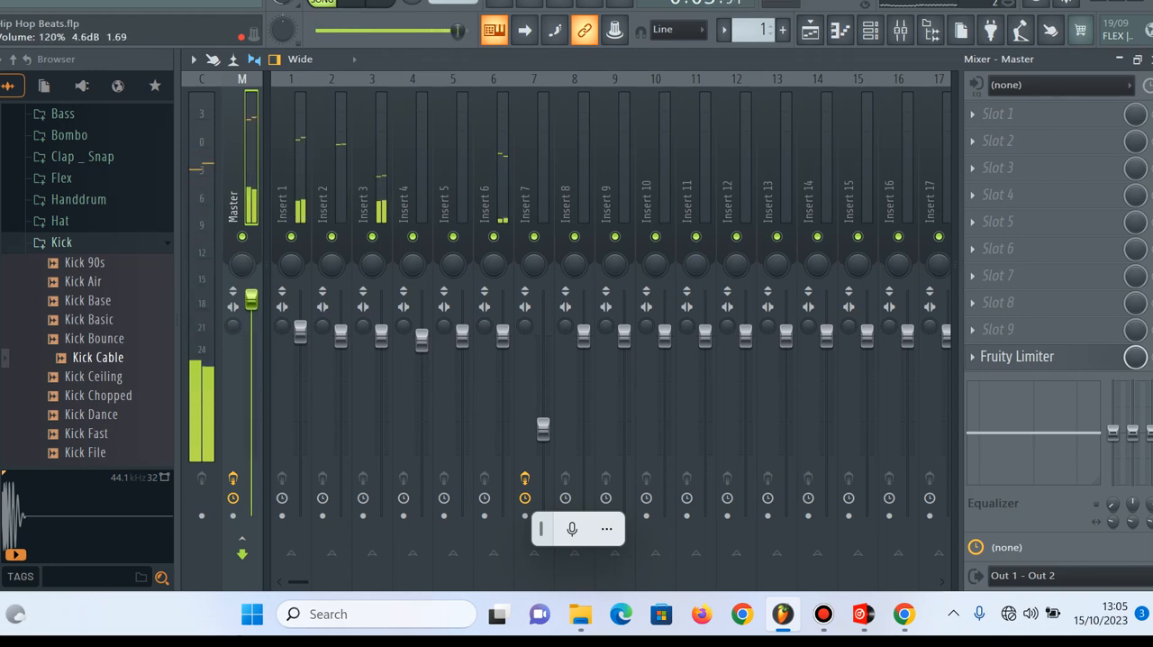
Cut the Master volume to 42% and raise it back near its original level
click(254, 300)
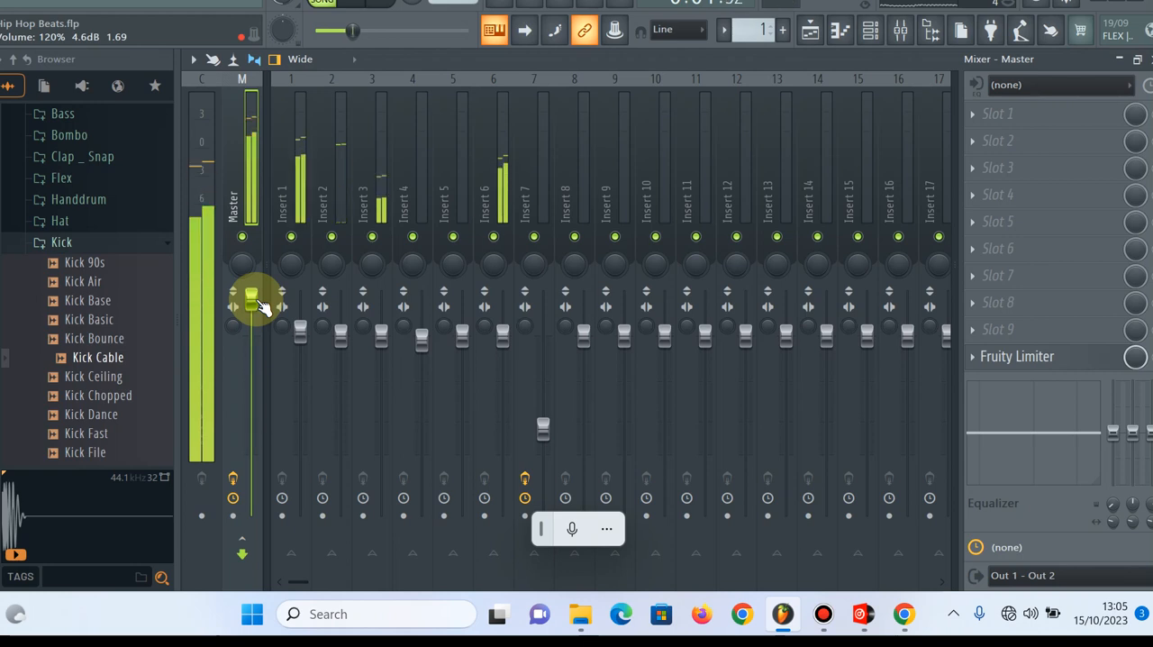
drag(253, 300, 251, 439)
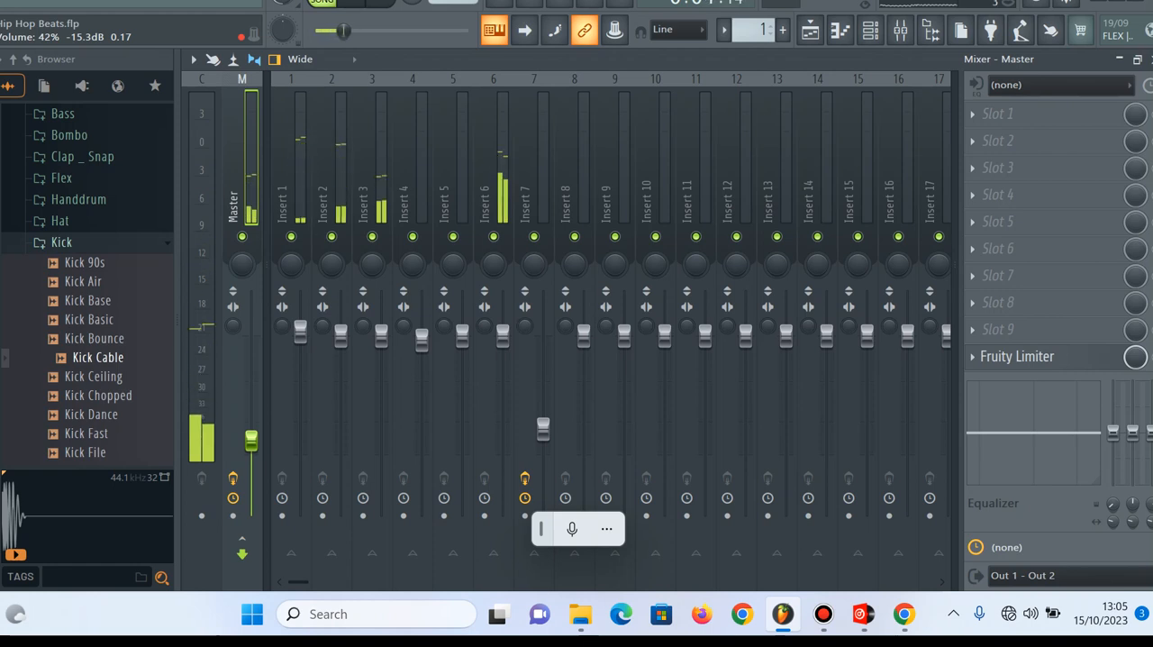
drag(252, 440, 253, 292)
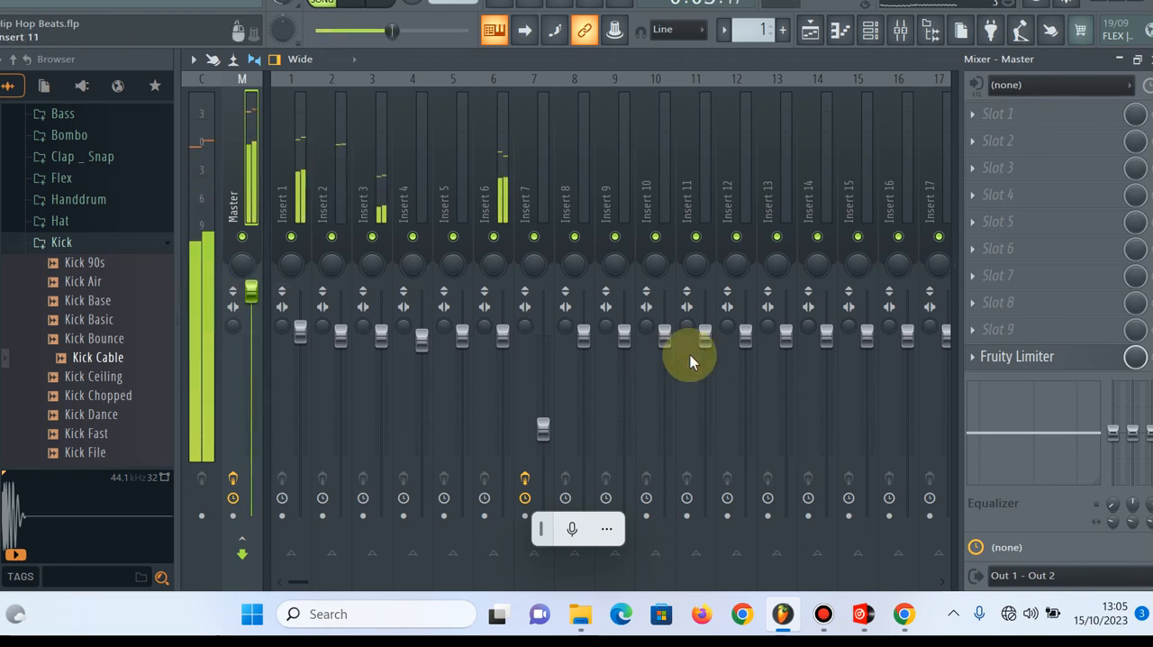